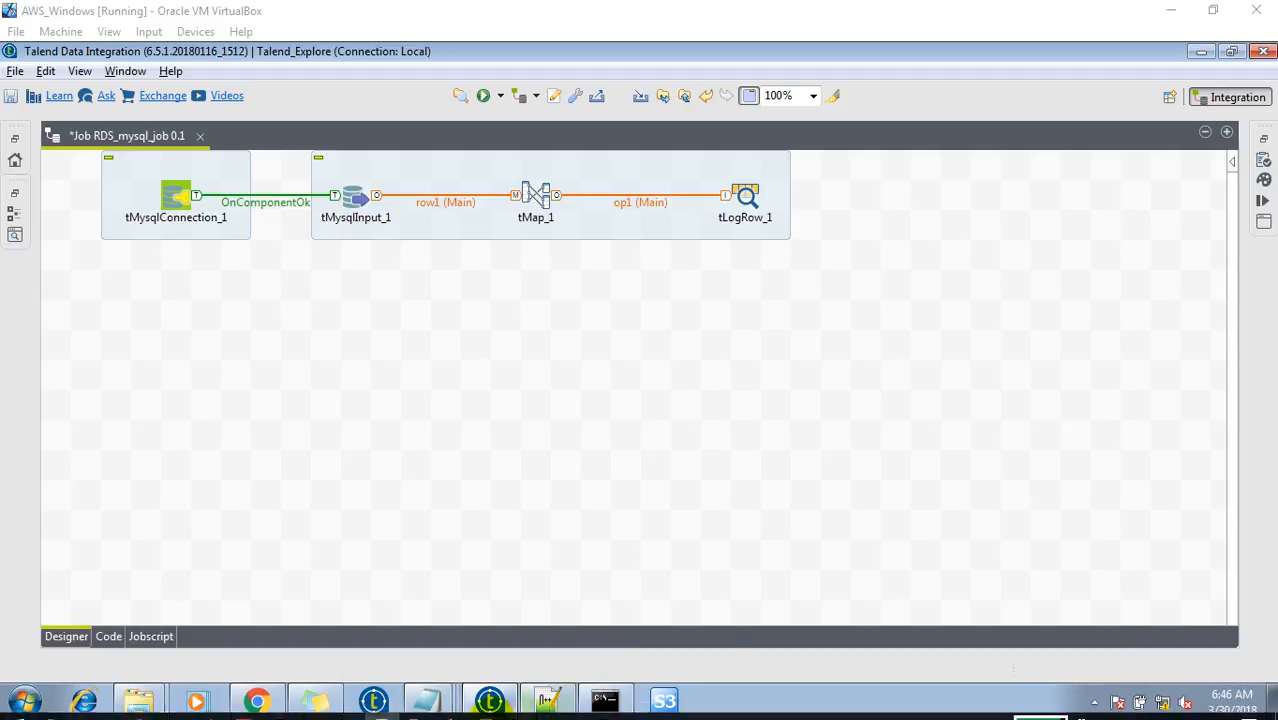
# Switch to MySQL Workbench, run only the show databases statement and locate rds_talend in the result
pyautogui.moveTo(487, 716)
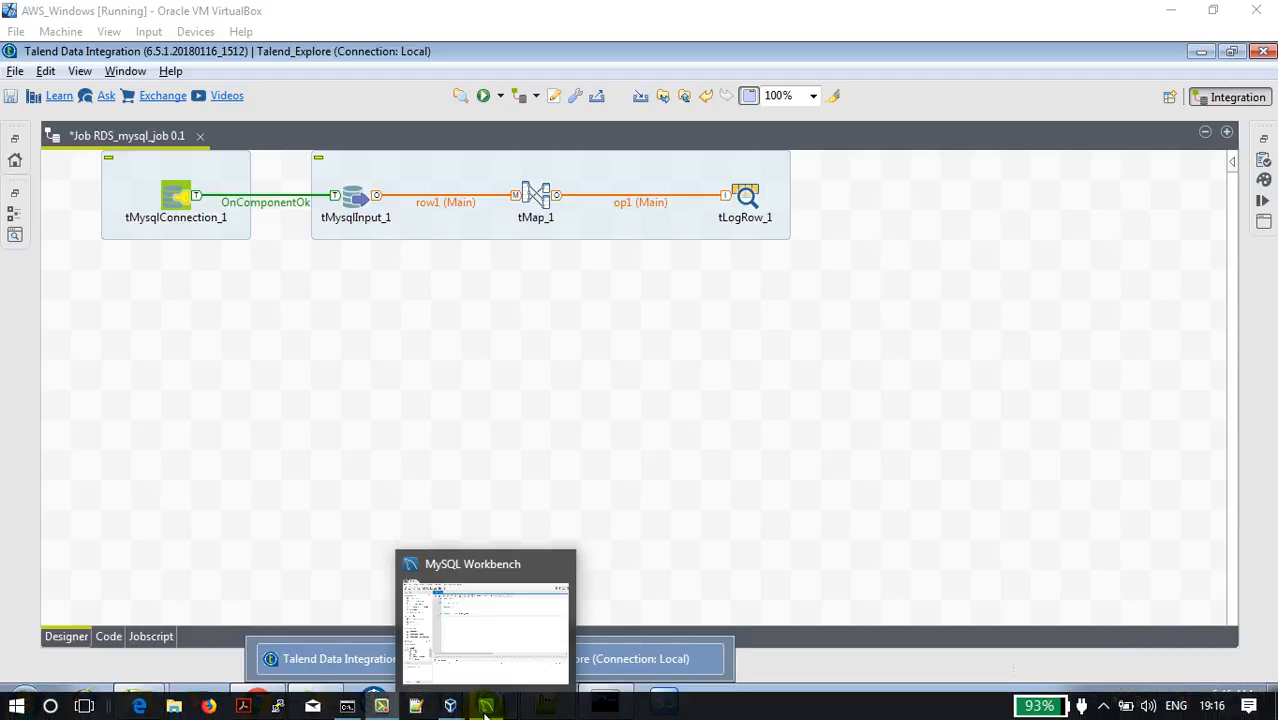
pyautogui.click(487, 708)
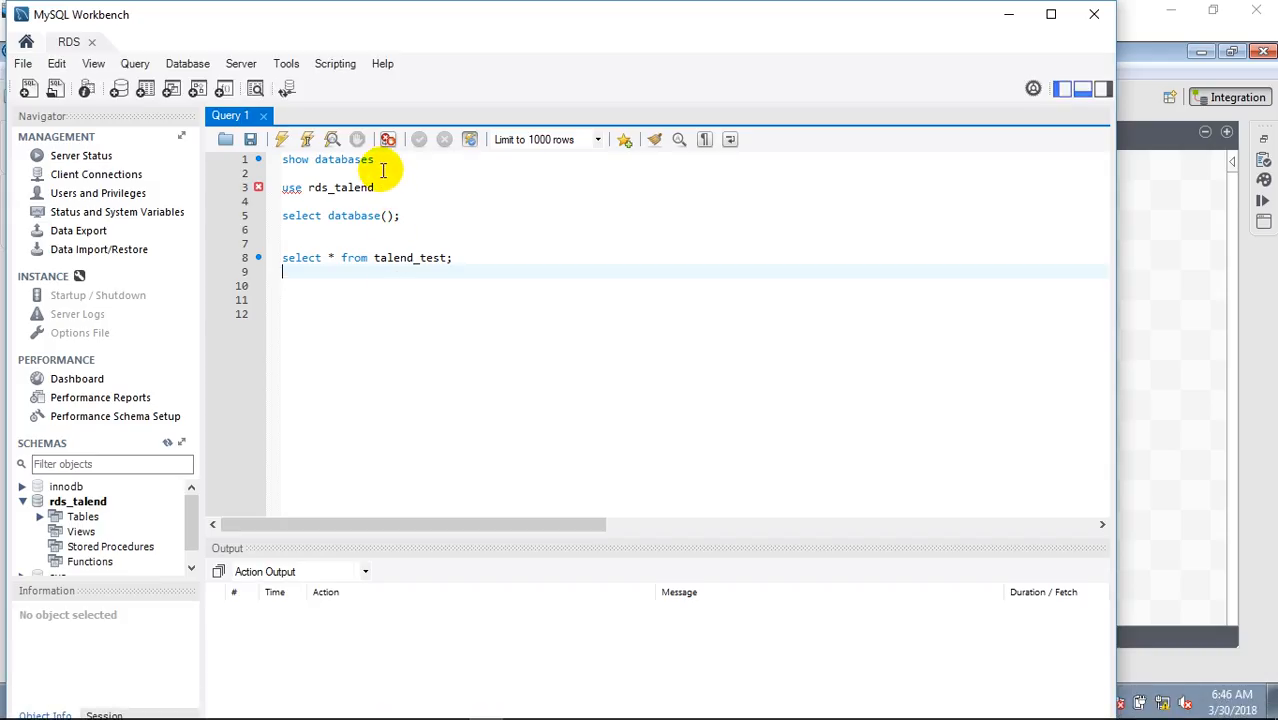
pyautogui.moveTo(378, 161); pyautogui.dragTo(281, 159)
pyautogui.click(284, 141)
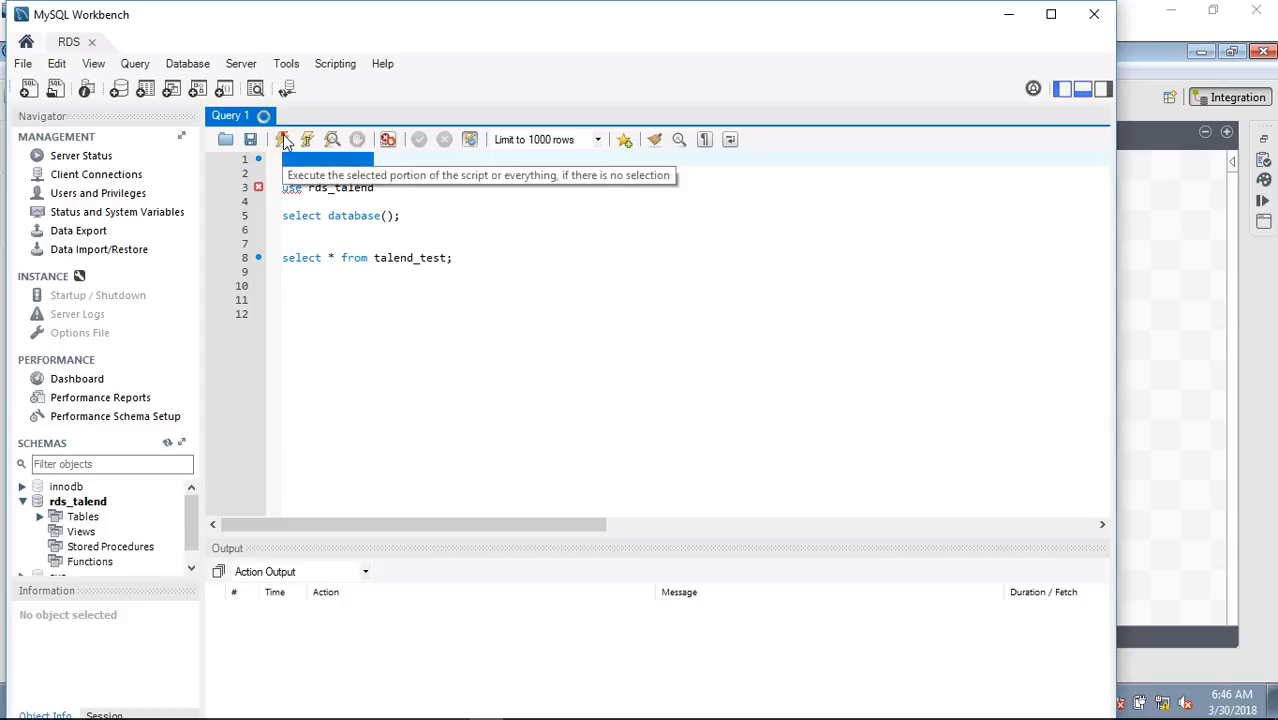
pyautogui.click(284, 141)
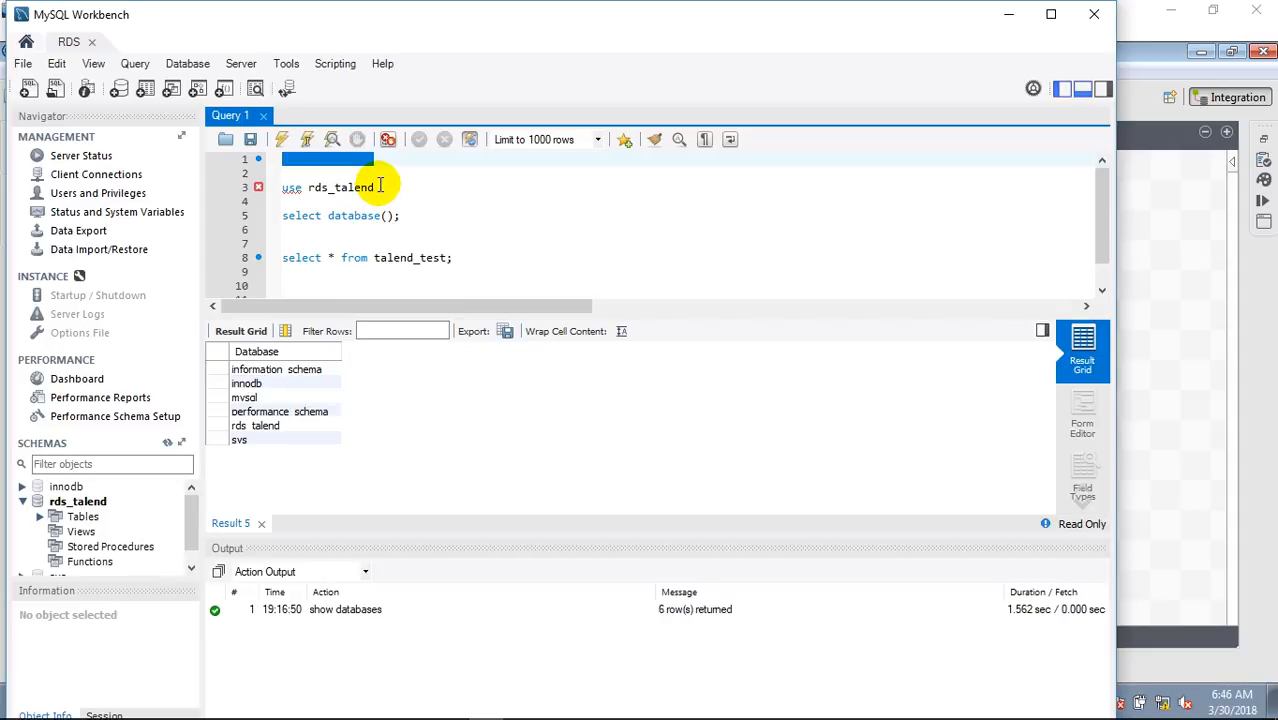
pyautogui.click(295, 428)
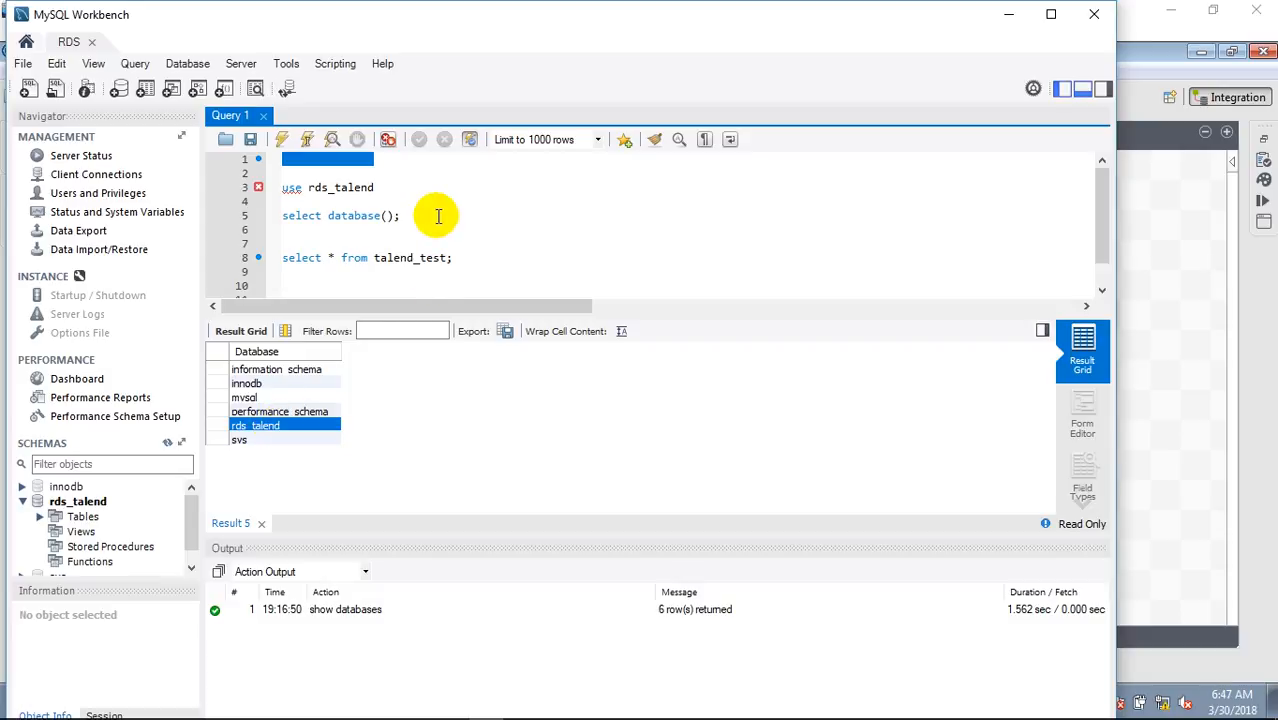
# Run only the use rds_talend statement to make rds_talend the active database
pyautogui.click(380, 188)
pyautogui.moveTo(380, 188); pyautogui.dragTo(281, 188)
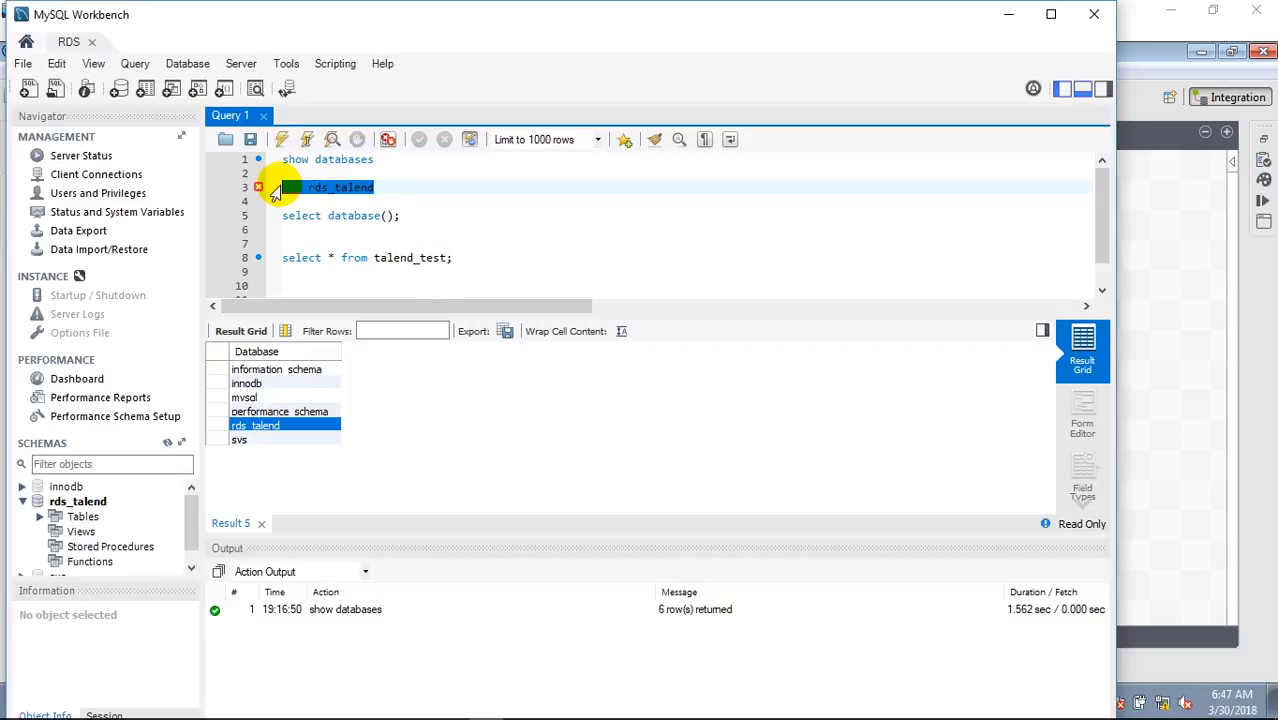
pyautogui.click(282, 140)
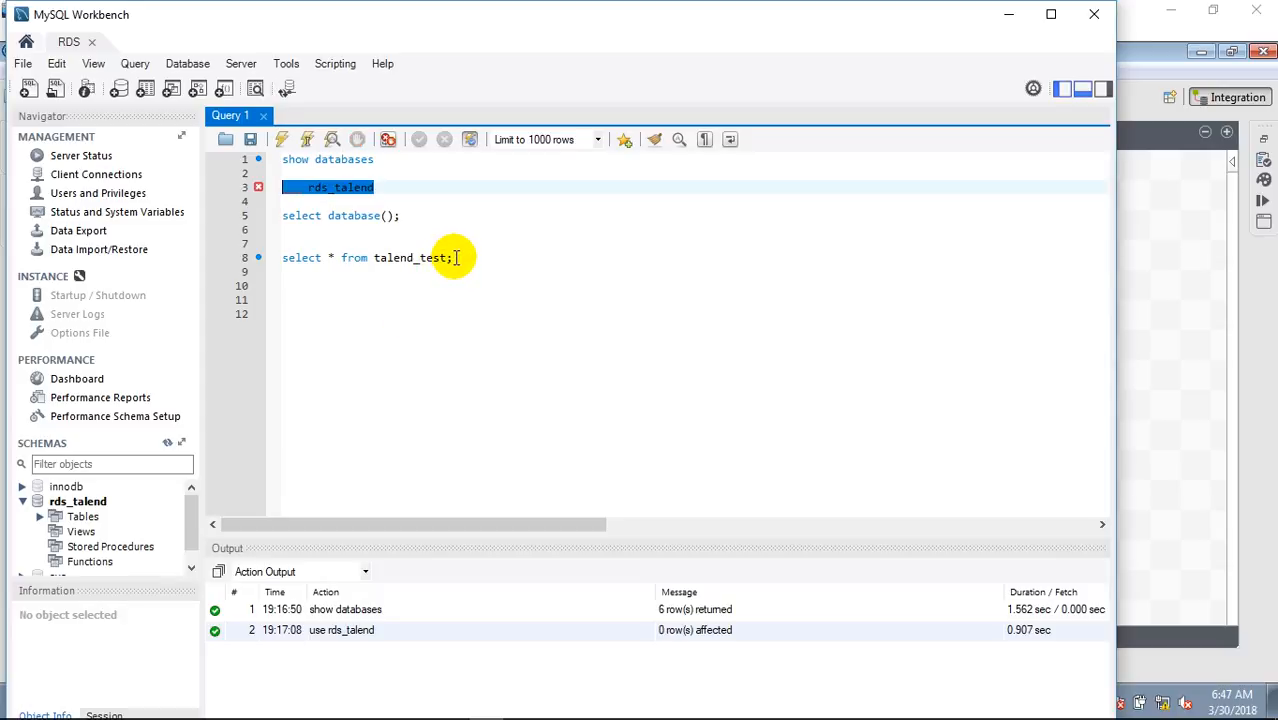
# Run only the select * from talend_test query and examine the id and name rows it returns
pyautogui.moveTo(455, 258); pyautogui.dragTo(284, 256)
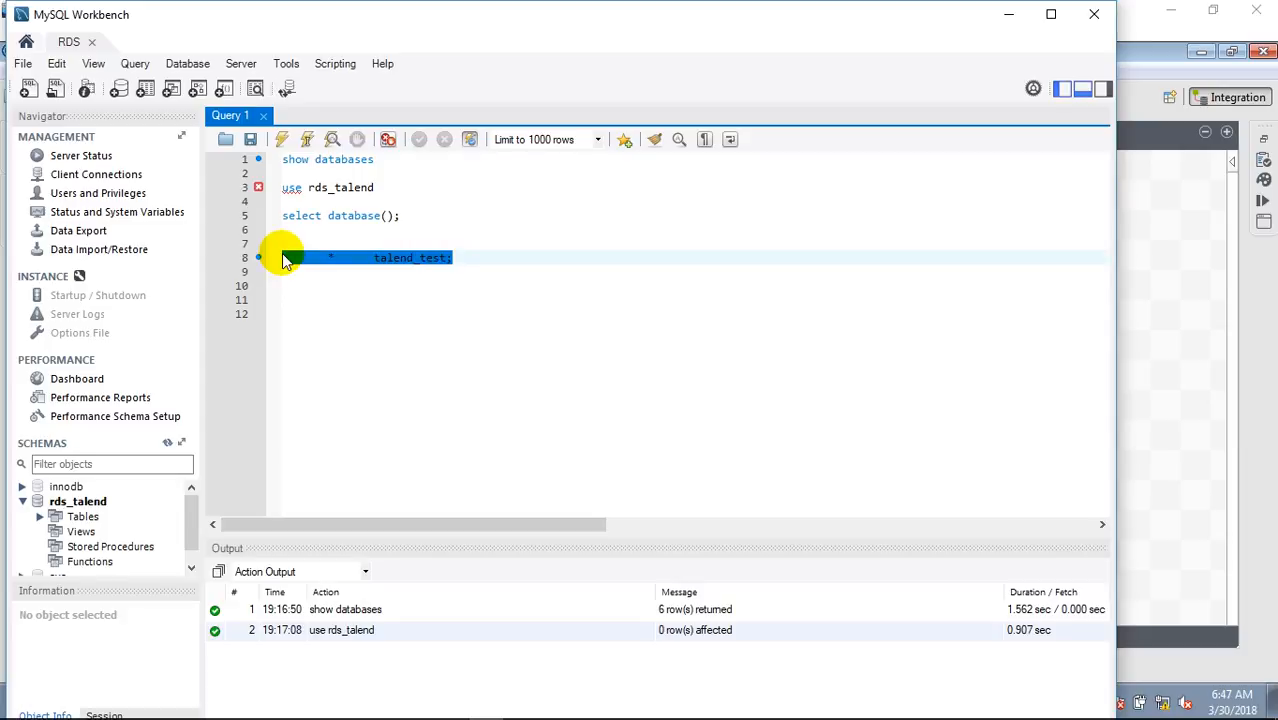
pyautogui.click(283, 140)
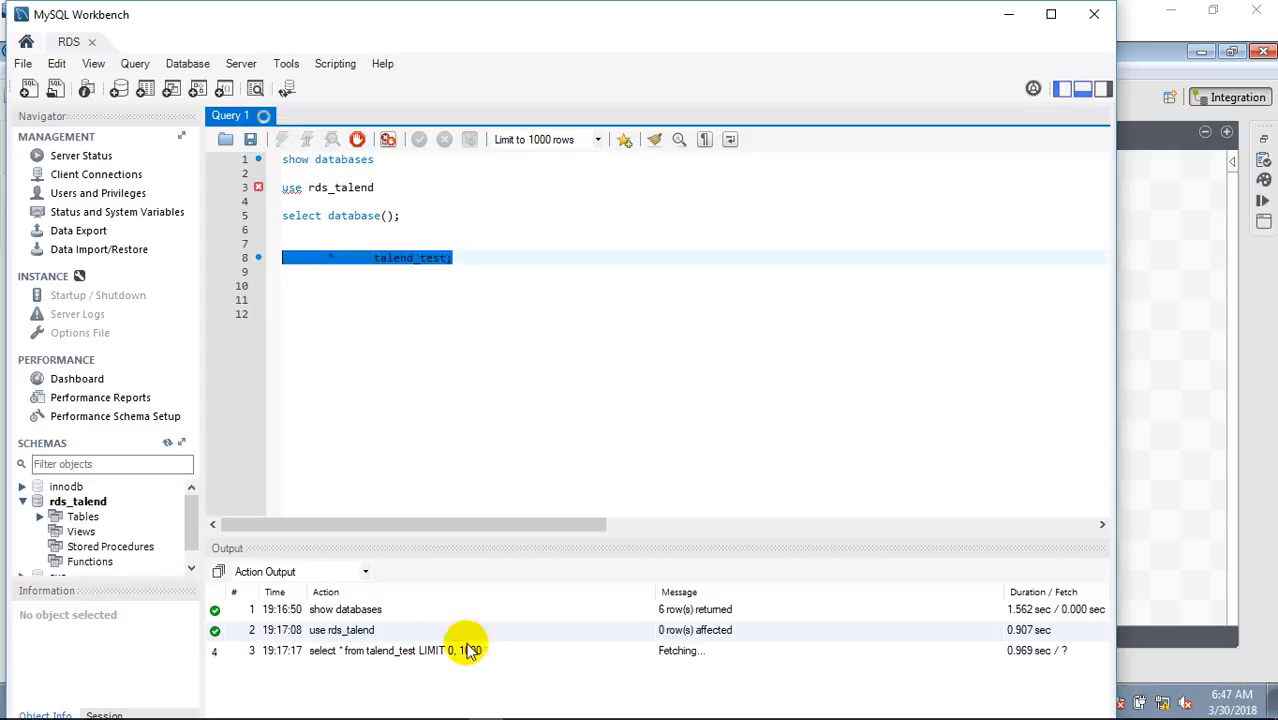
pyautogui.click(703, 654)
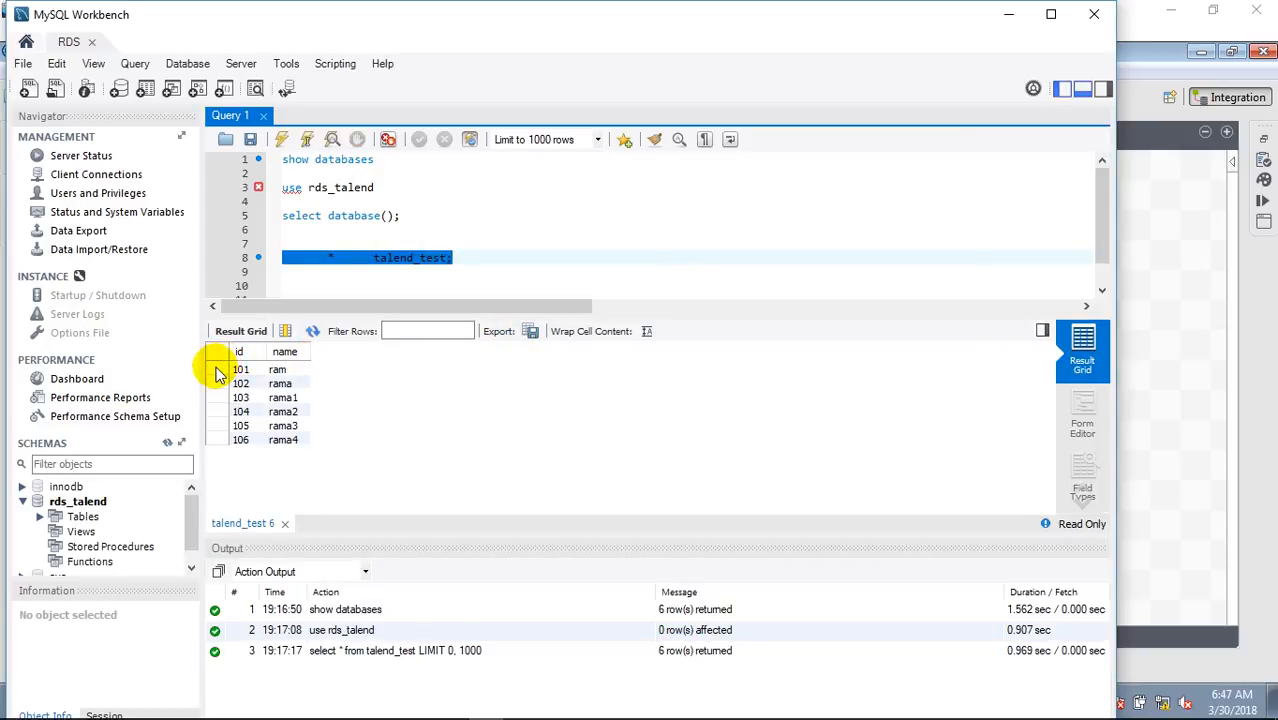
pyautogui.click(215, 367)
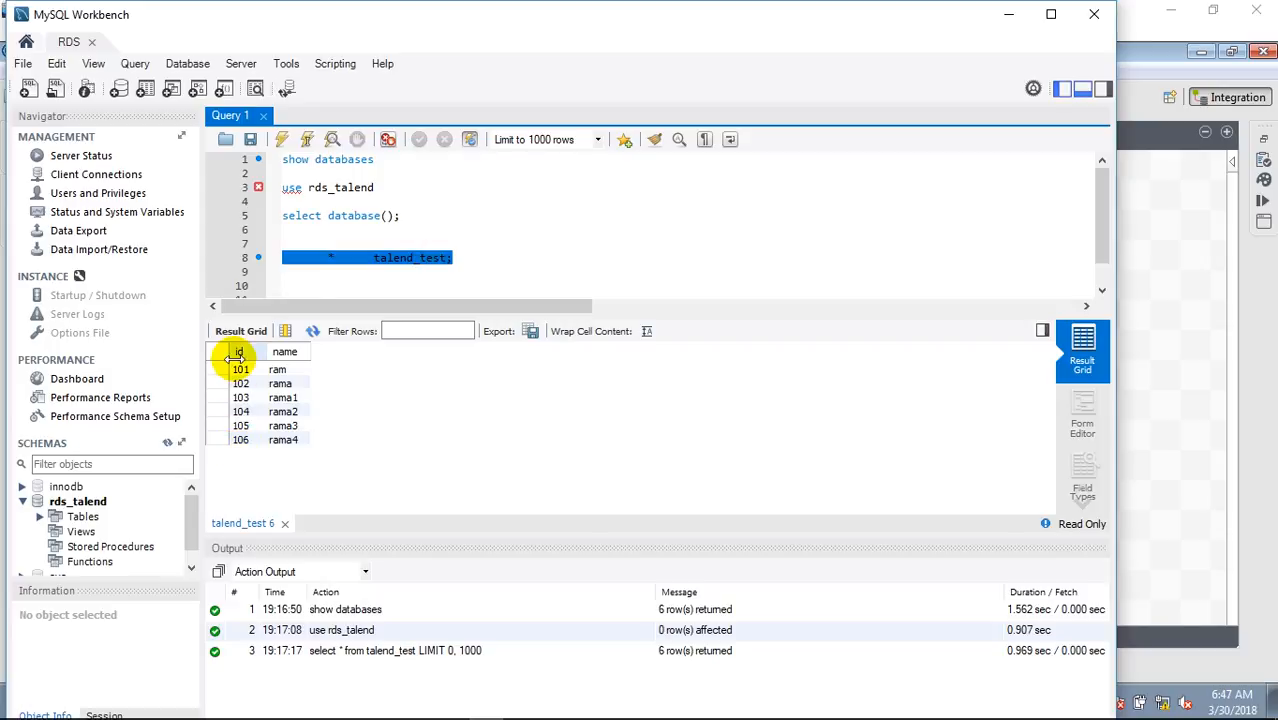
pyautogui.click(484, 246)
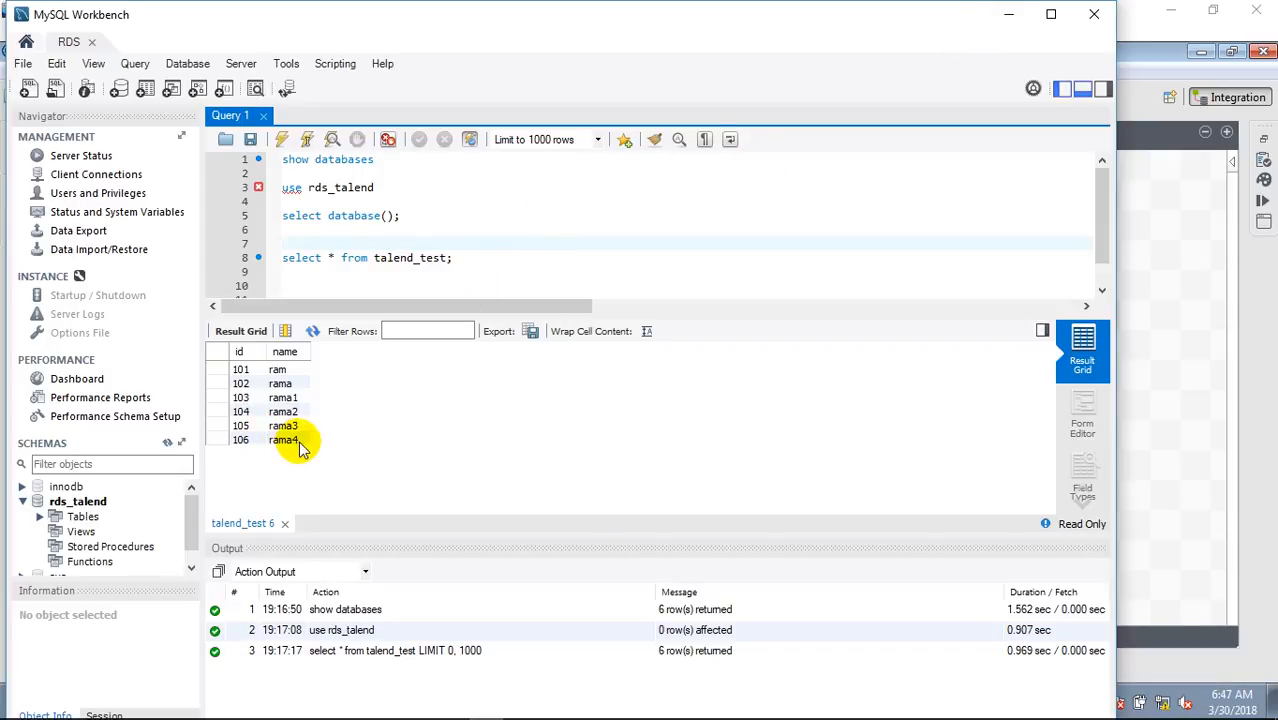
pyautogui.moveTo(297, 440); pyautogui.dragTo(219, 385)
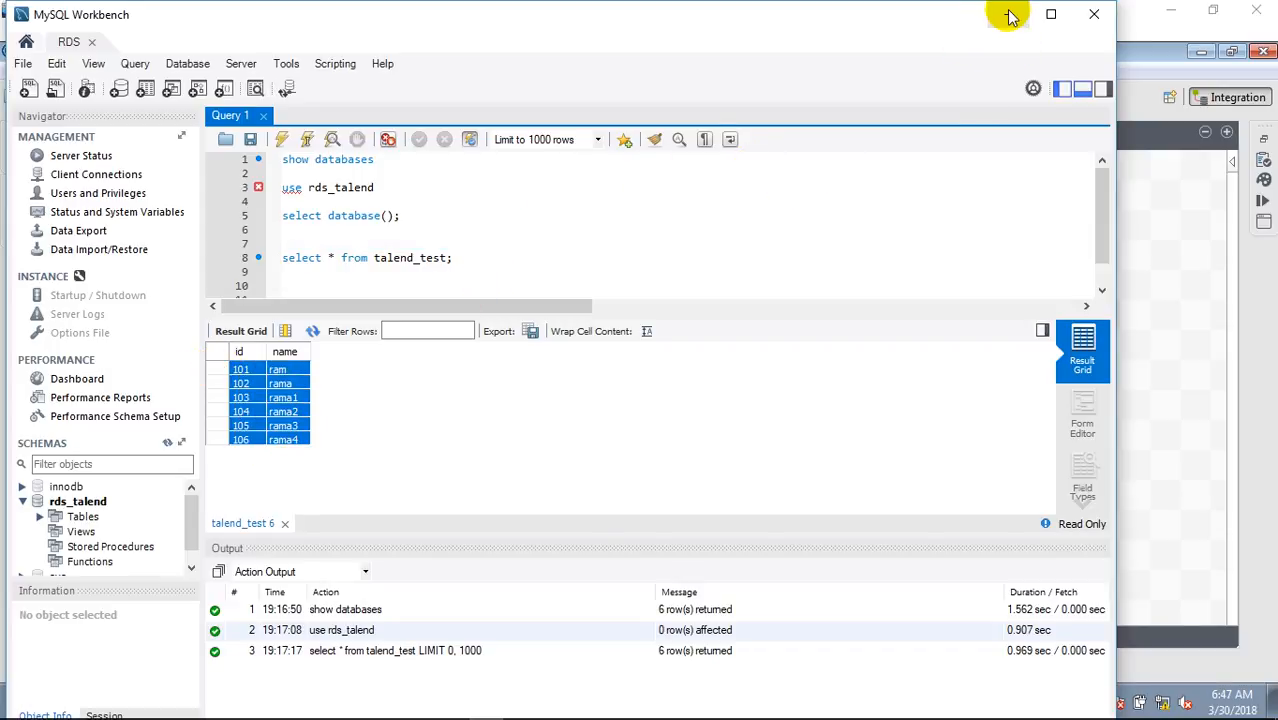
# Switch back to the Talend job RDS_mysql_job and review tMysqlConnection_1's basic settings, choosing Repository as its property type
pyautogui.click(1009, 14)
pyautogui.click(505, 310)
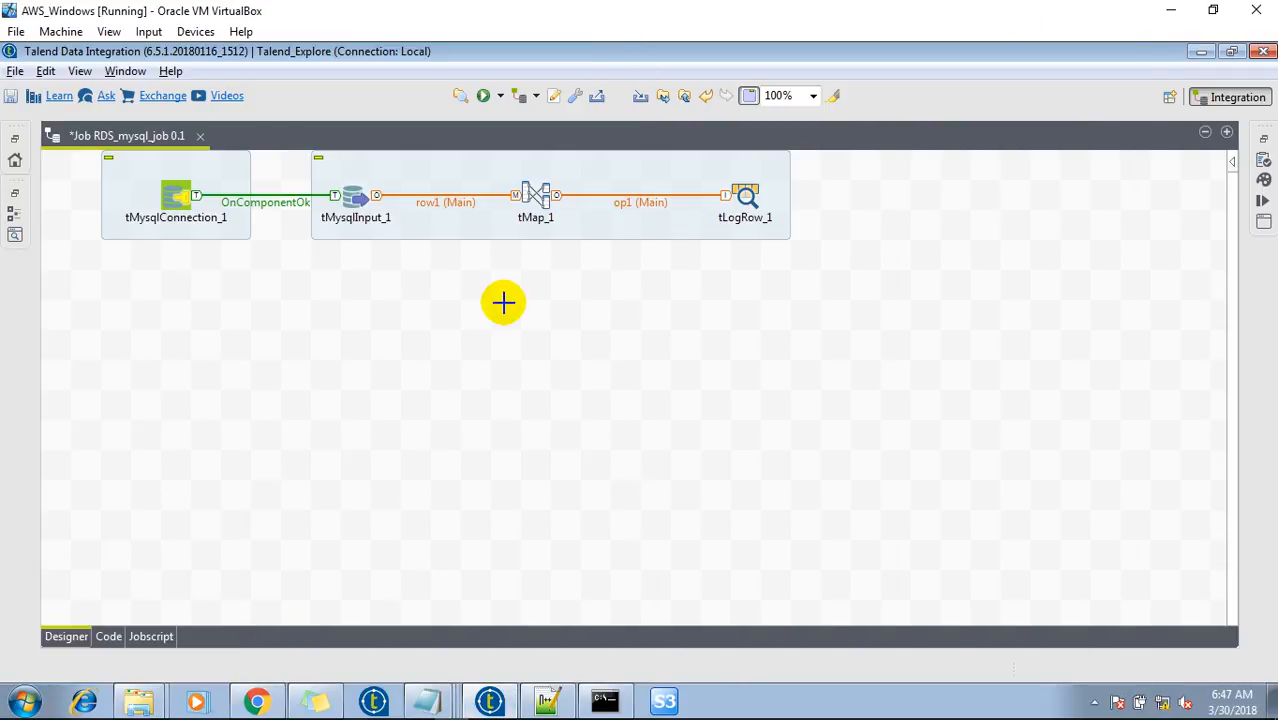
pyautogui.moveTo(65, 163); pyautogui.dragTo(853, 294)
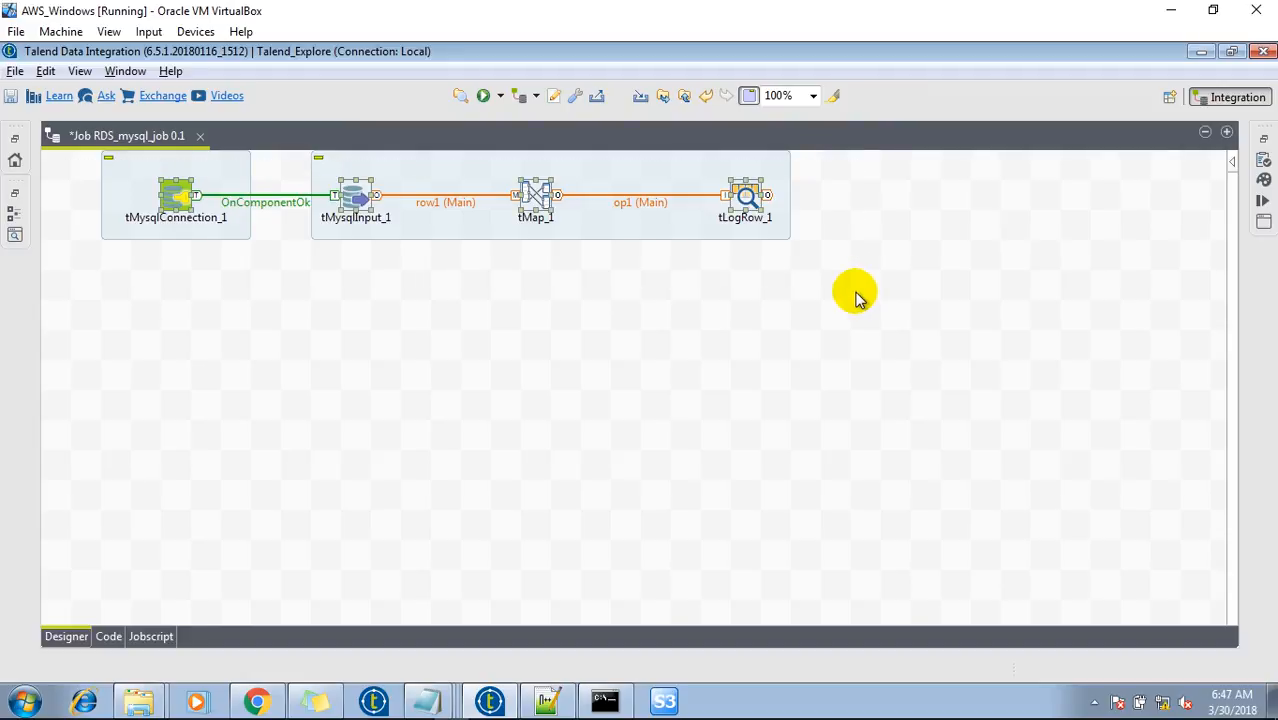
pyautogui.doubleClick(181, 204)
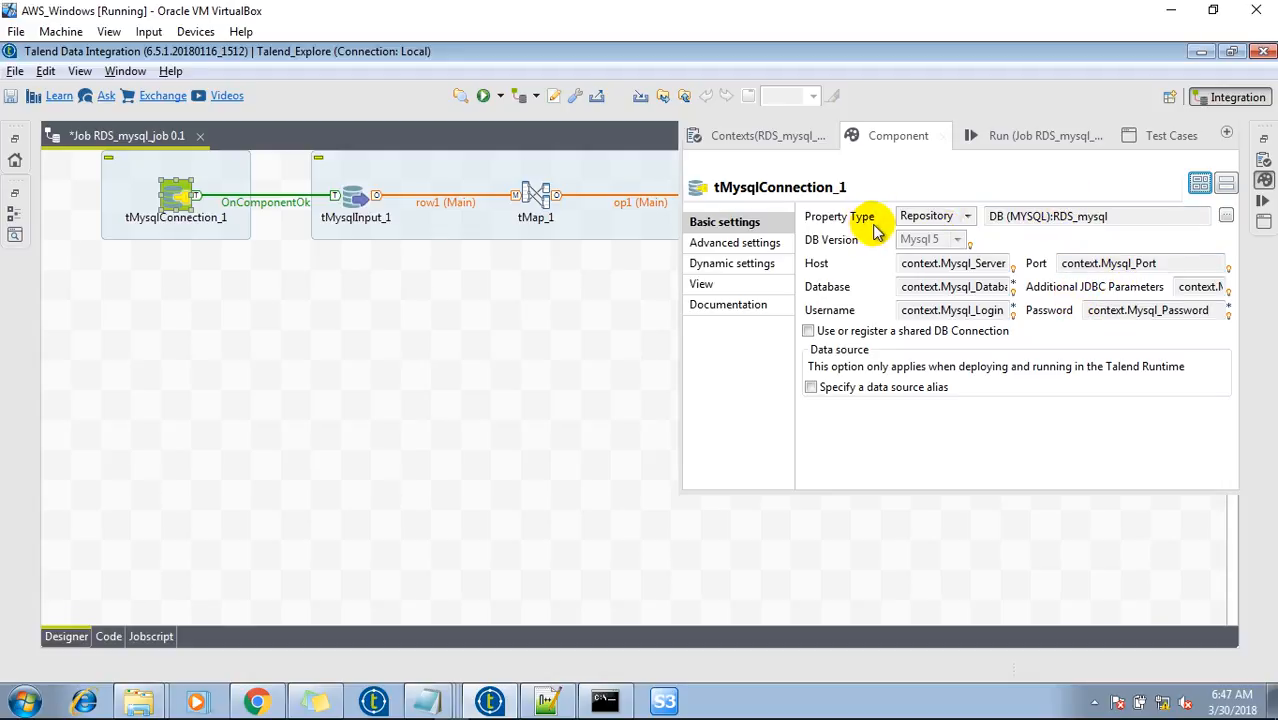
pyautogui.click(966, 220)
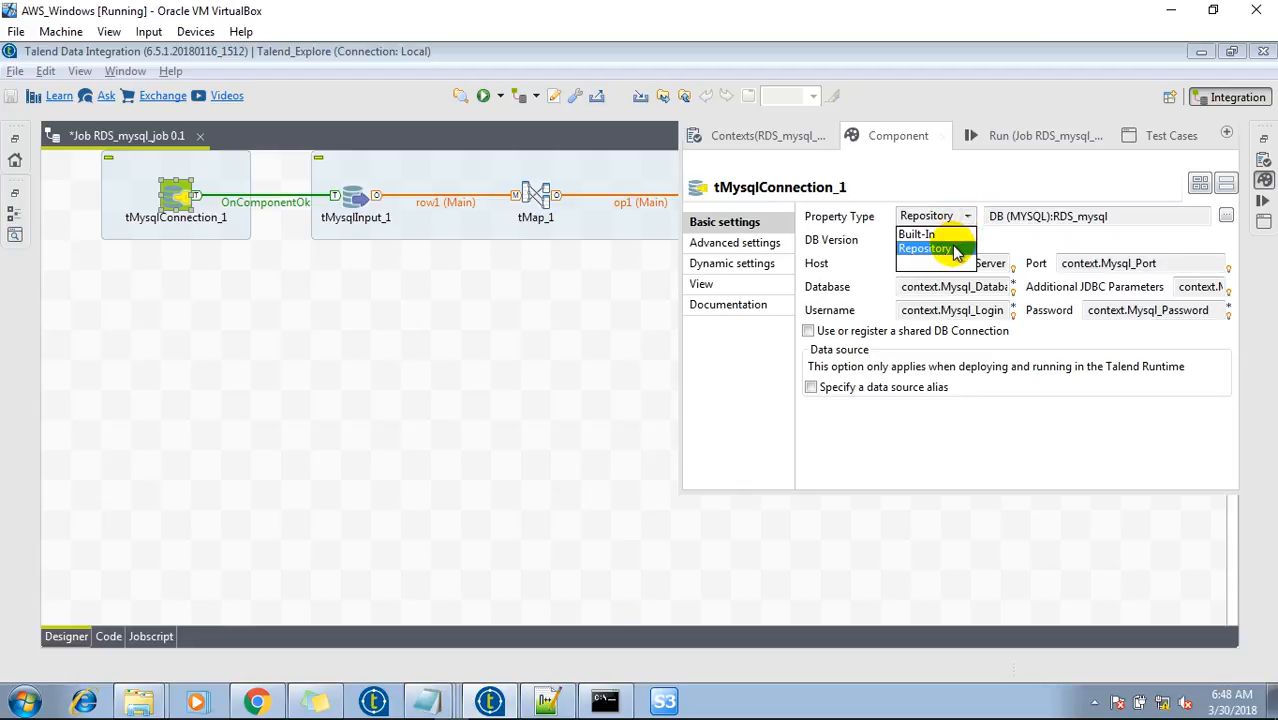
pyautogui.click(950, 249)
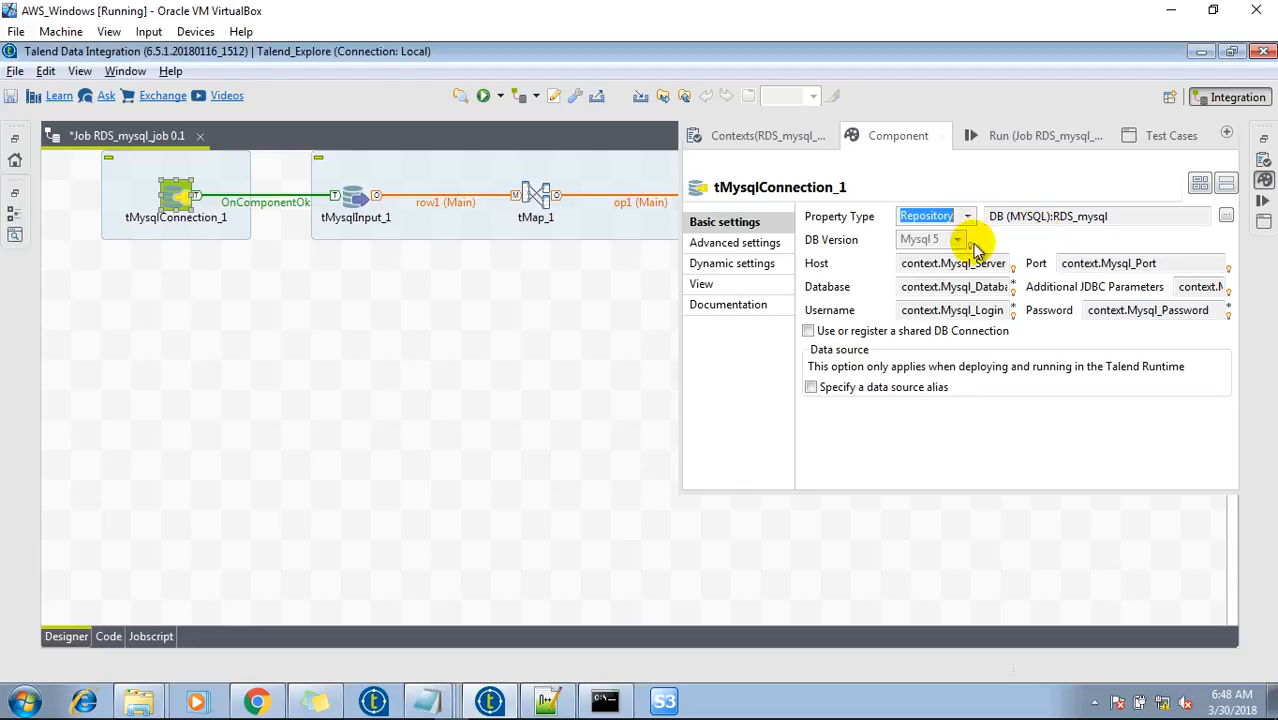
pyautogui.click(907, 264)
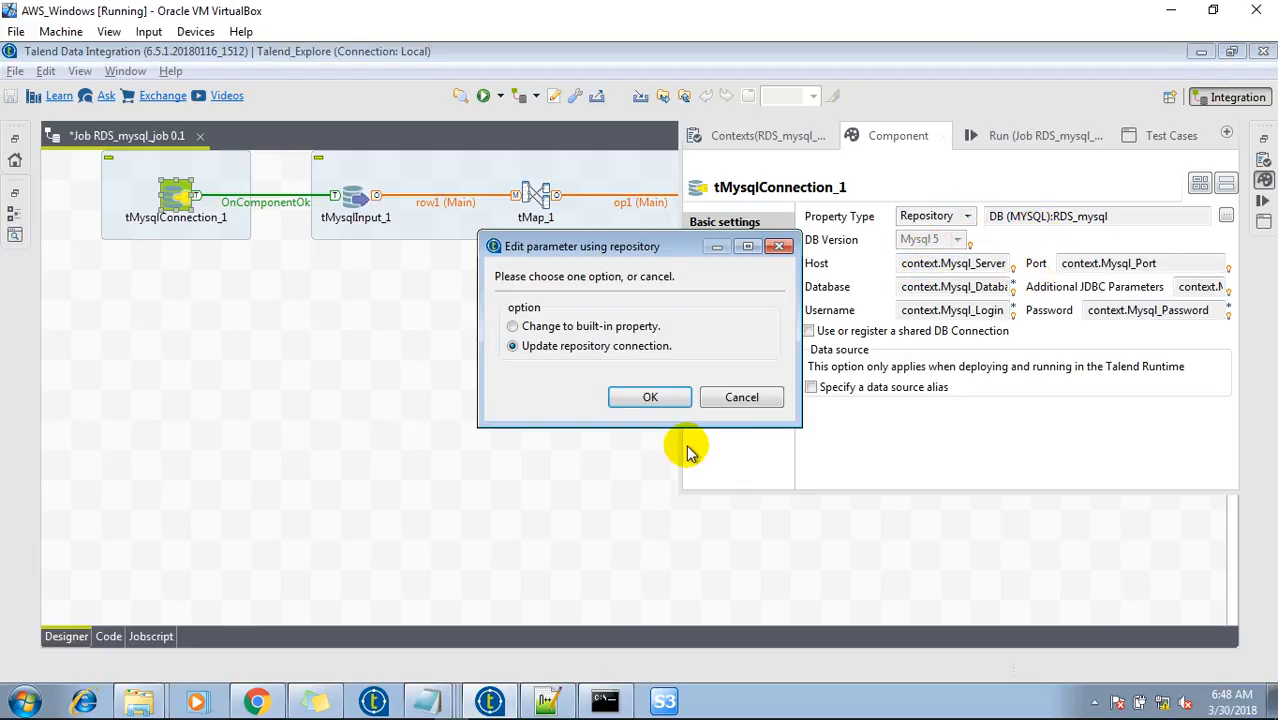
pyautogui.click(737, 399)
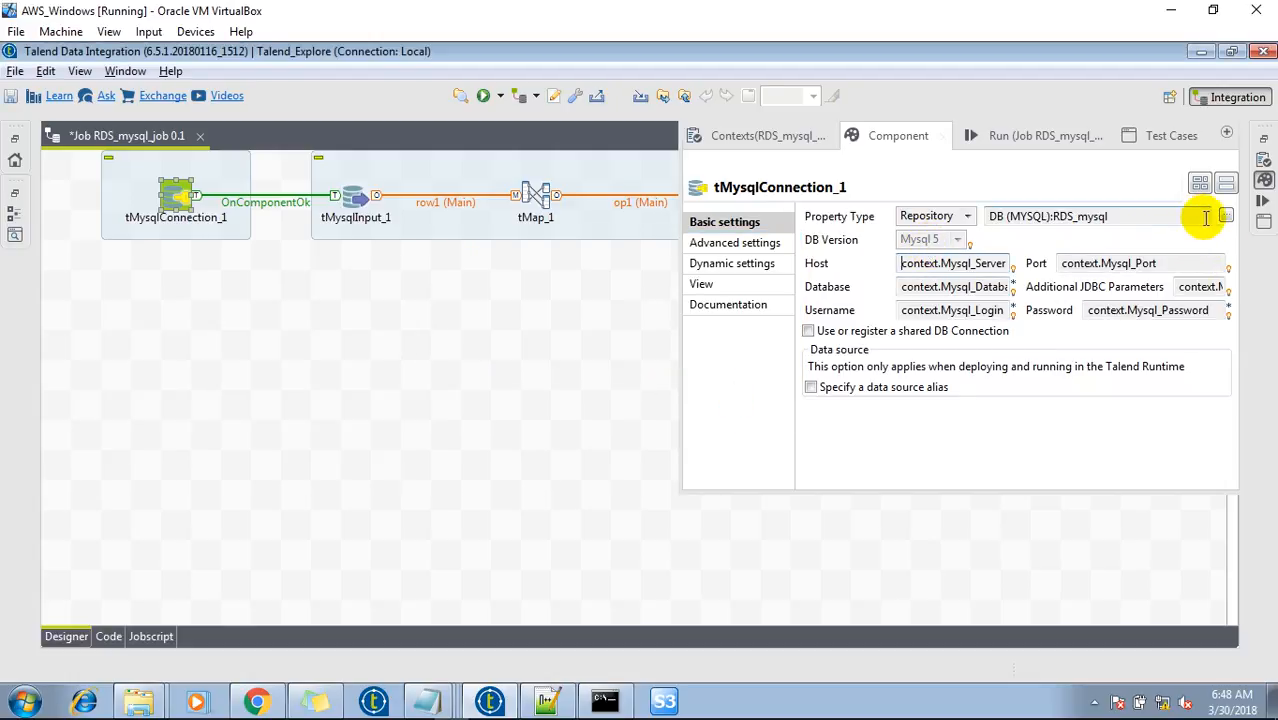
# Look up the RDS_mysql 0.1 connection in the repository content for tMysqlConnection_1, then cancel the selection
pyautogui.click(1226, 217)
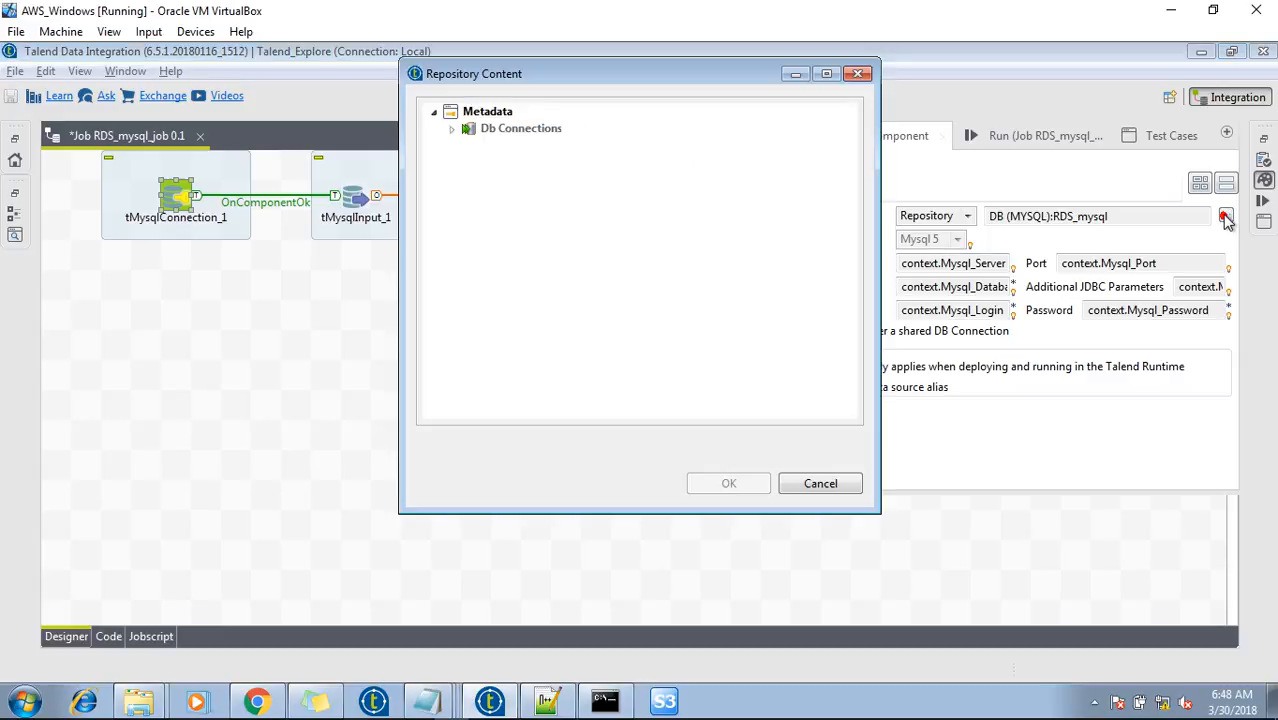
pyautogui.click(453, 129)
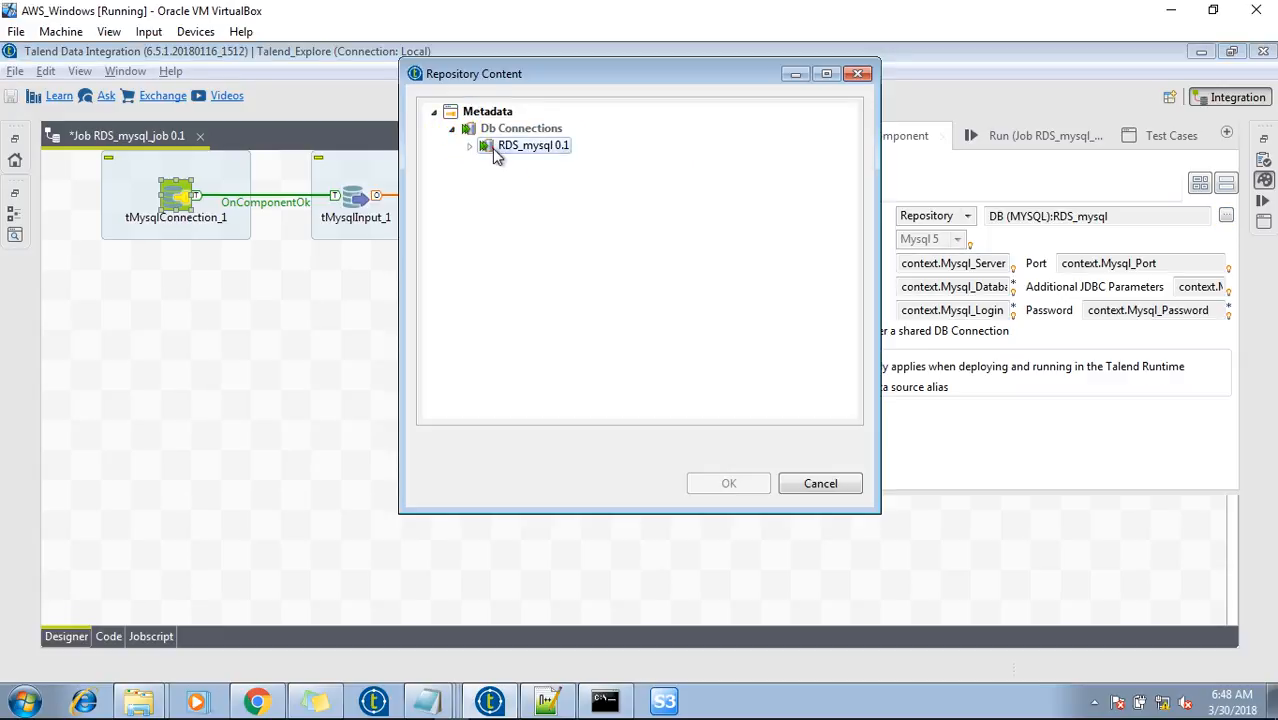
pyautogui.click(495, 152)
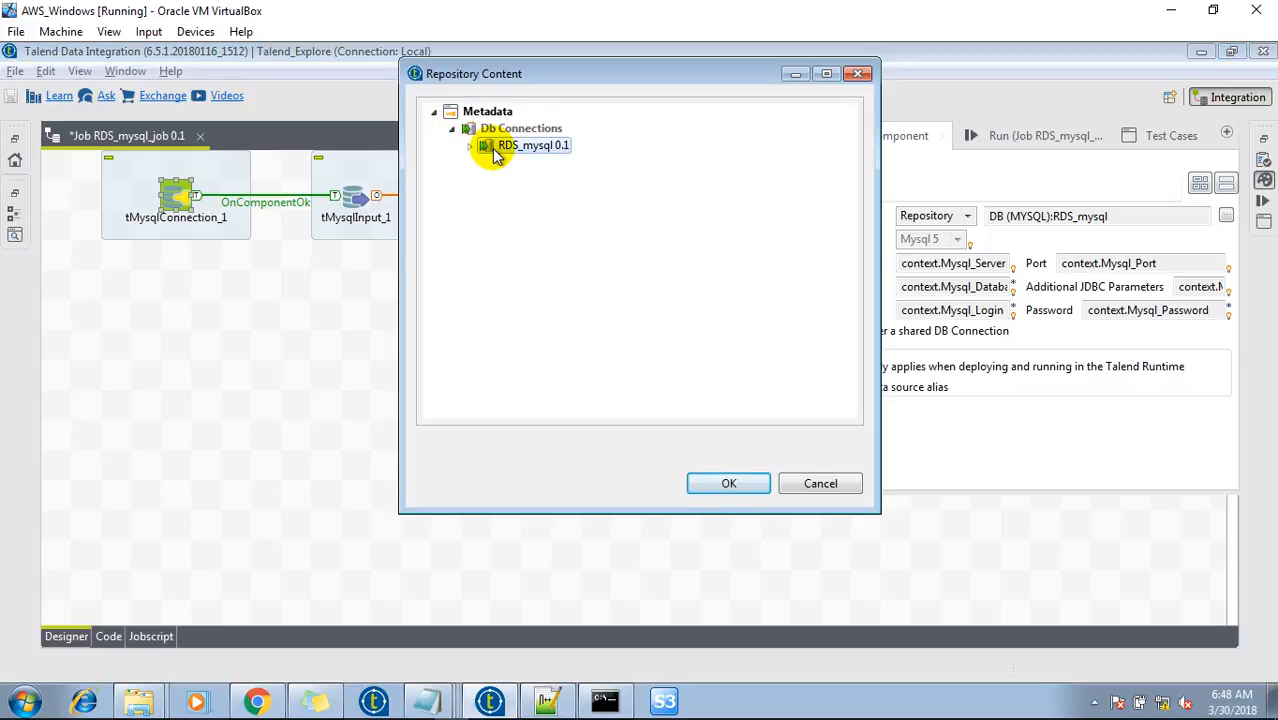
pyautogui.click(818, 483)
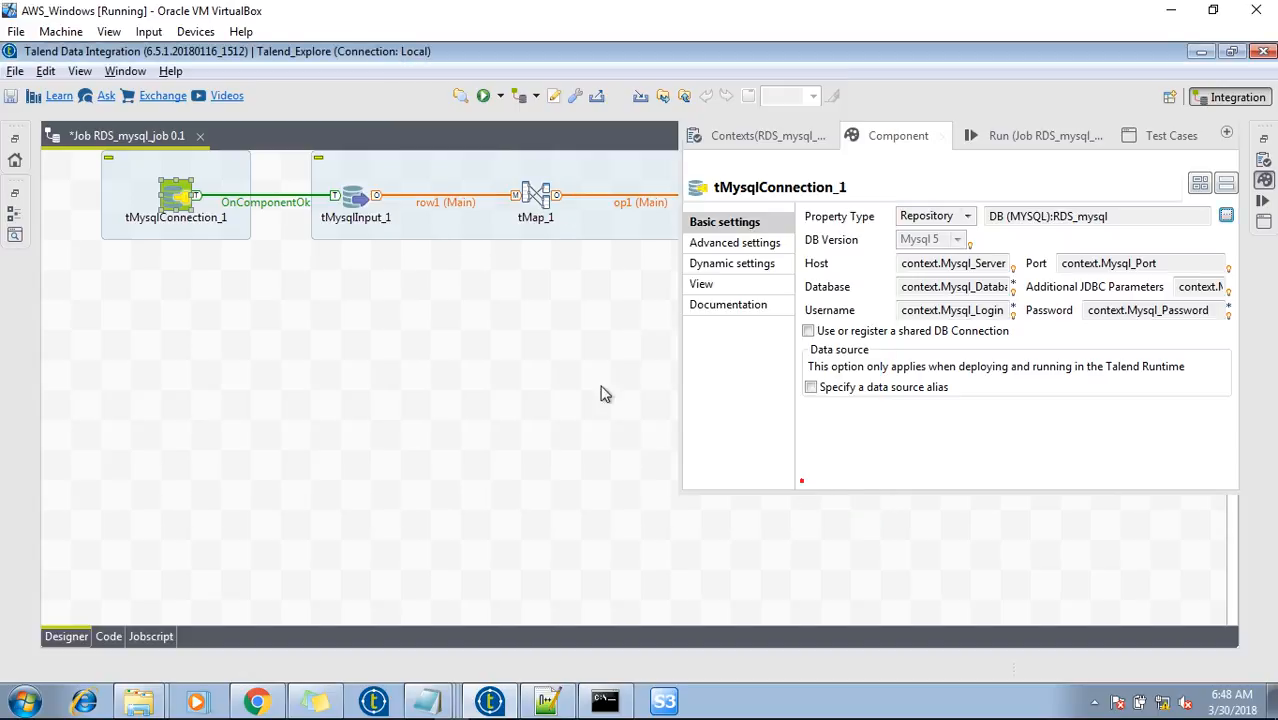
# Open the RDS 0.1 context group from the repository, examine its MySQL variables and default values, and cancel without changes
pyautogui.click(13, 143)
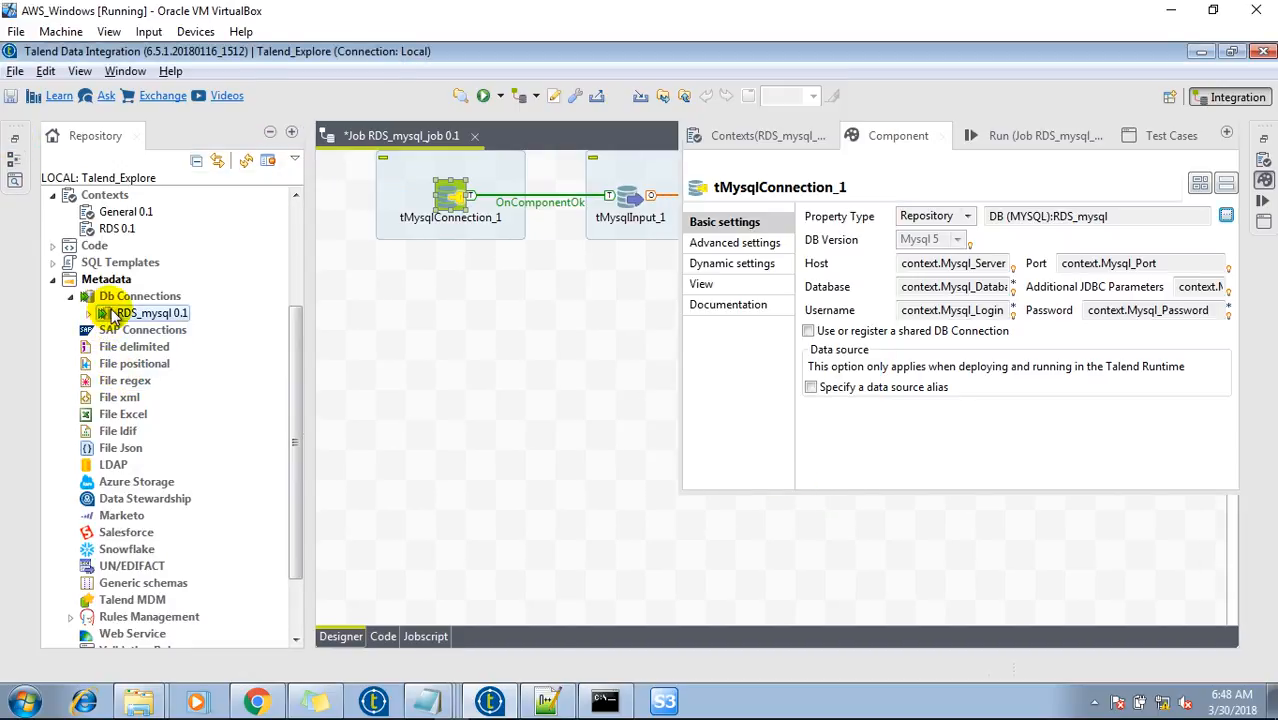
pyautogui.click(110, 230)
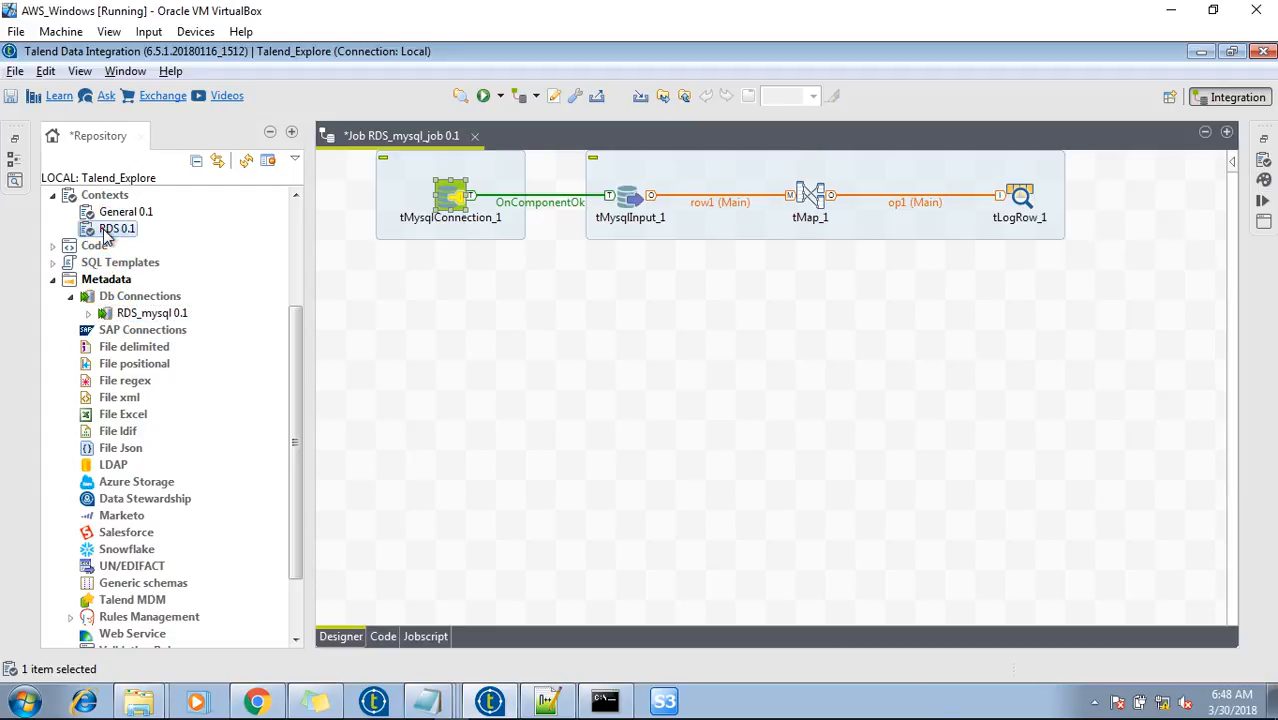
pyautogui.doubleClick(110, 229)
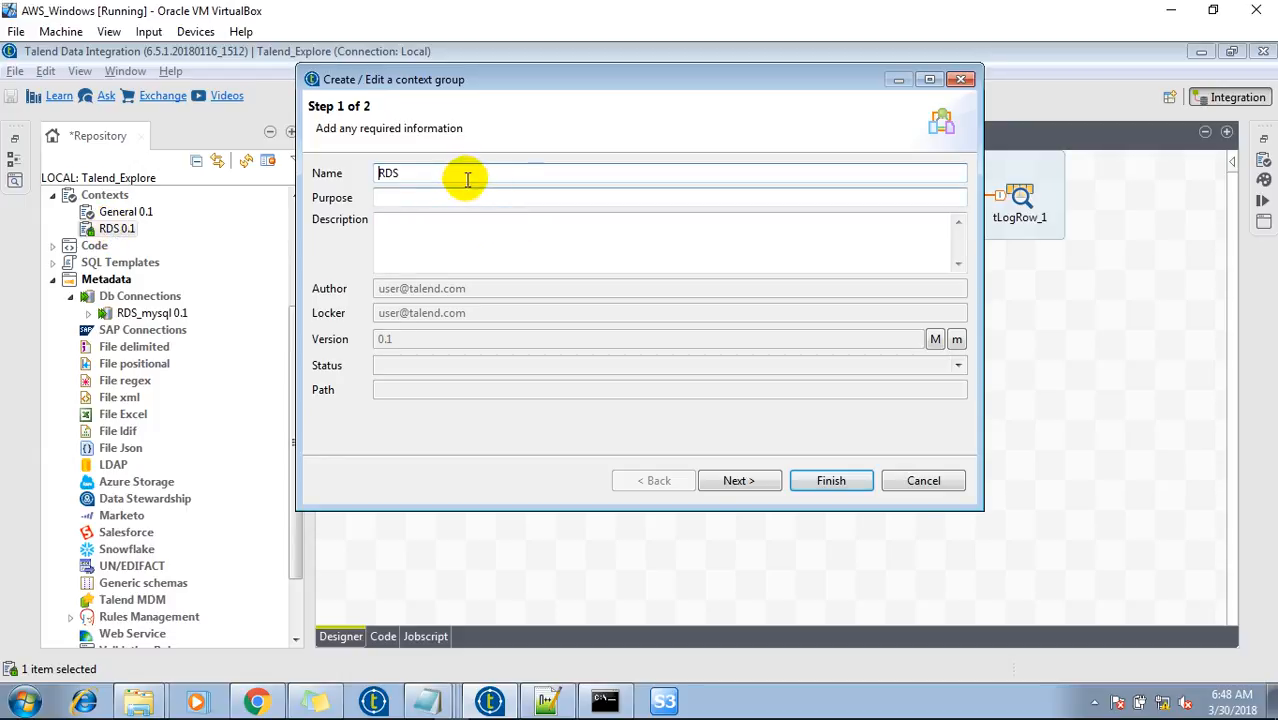
pyautogui.click(737, 481)
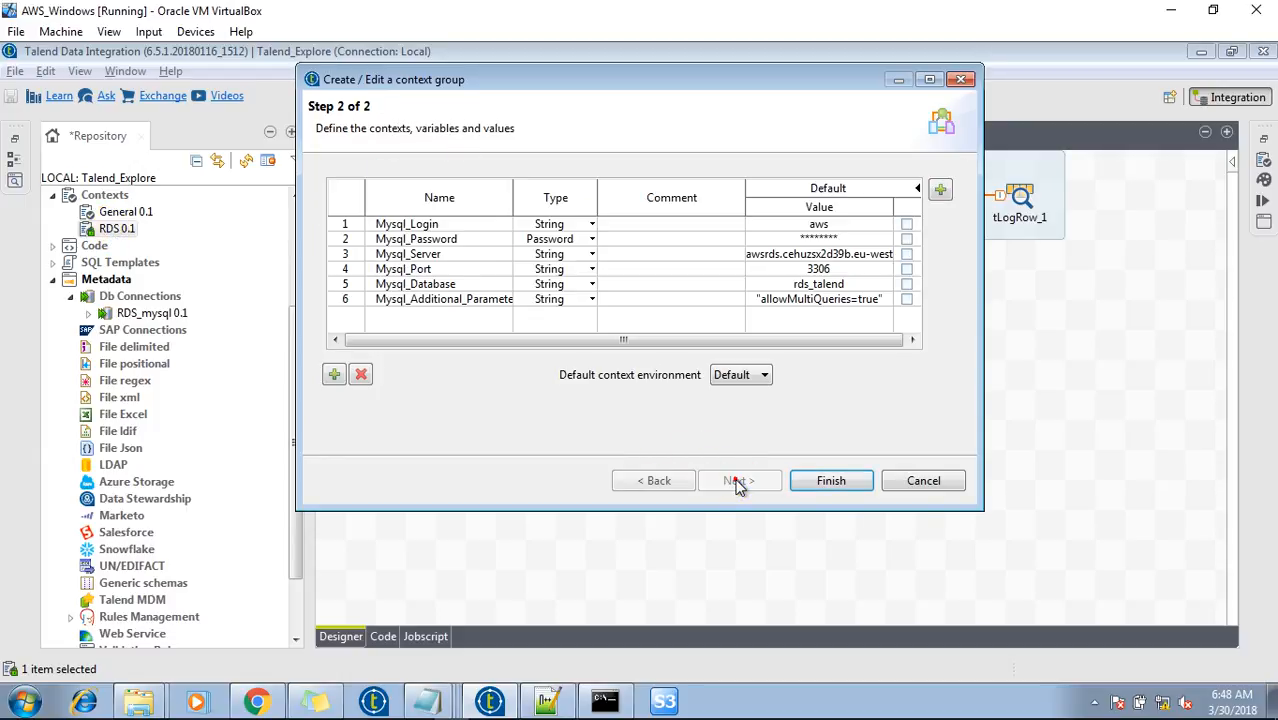
pyautogui.click(438, 226)
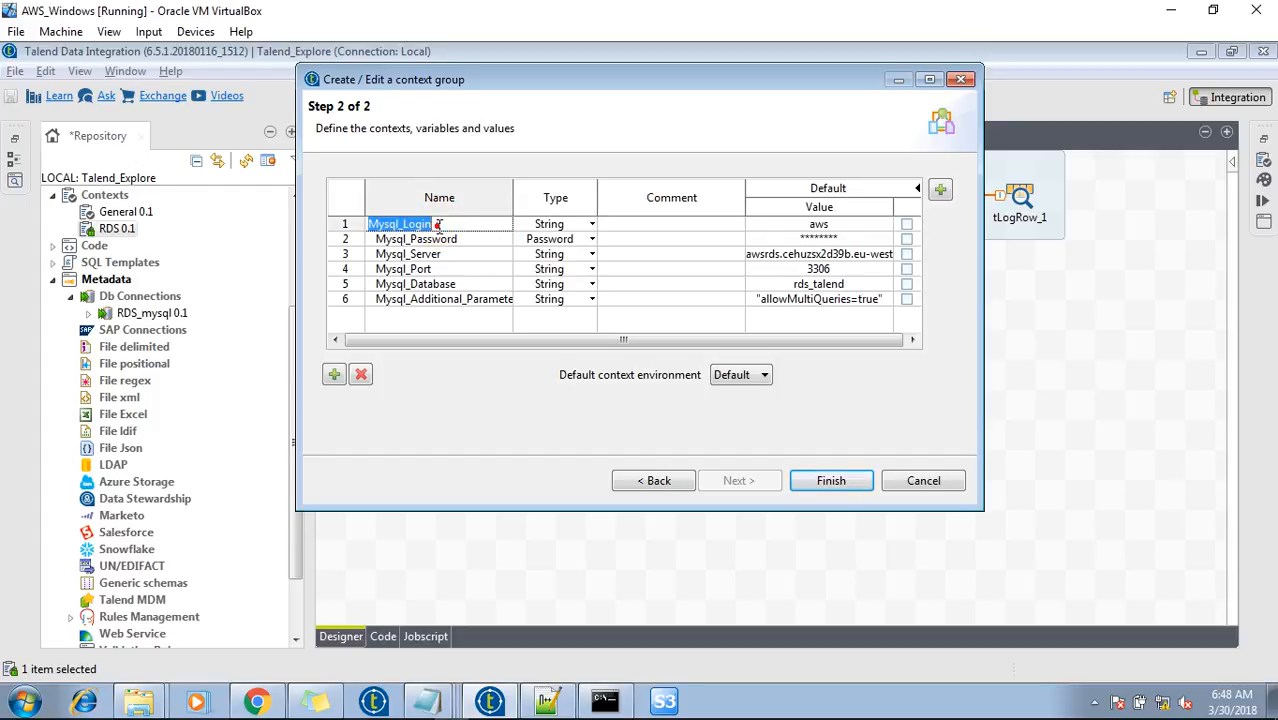
pyautogui.click(440, 240)
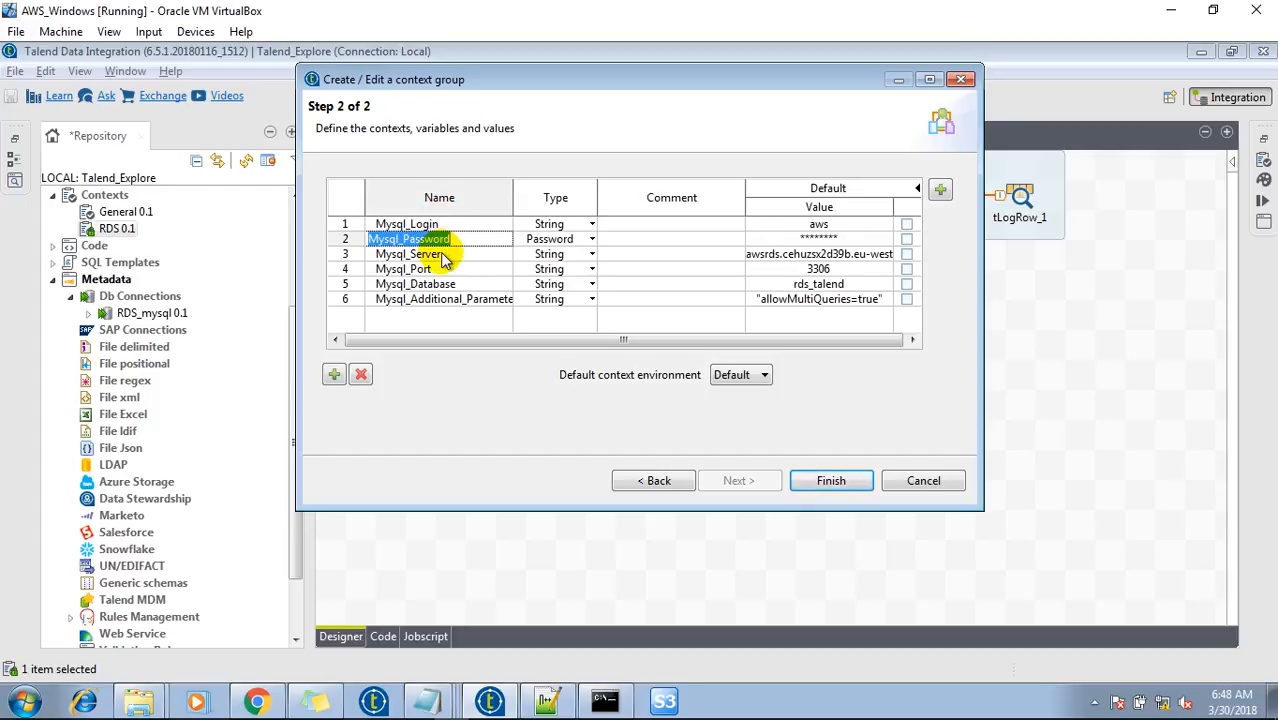
pyautogui.click(445, 256)
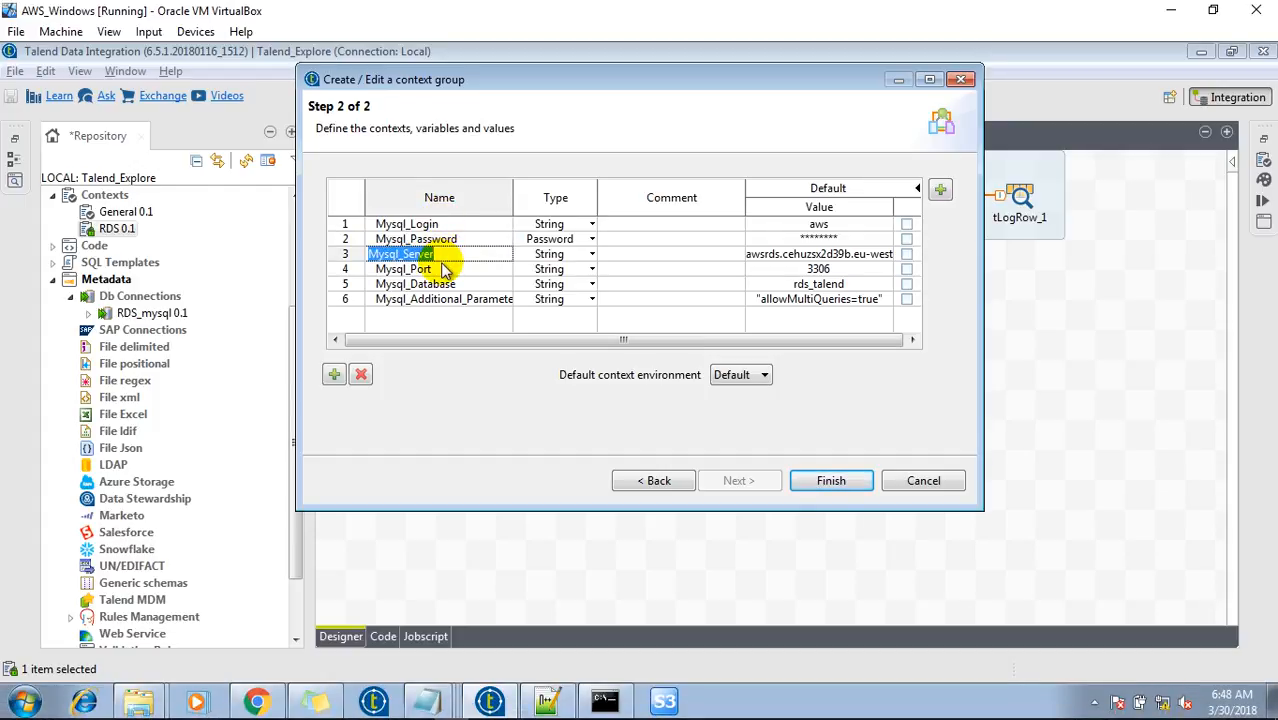
pyautogui.click(443, 269)
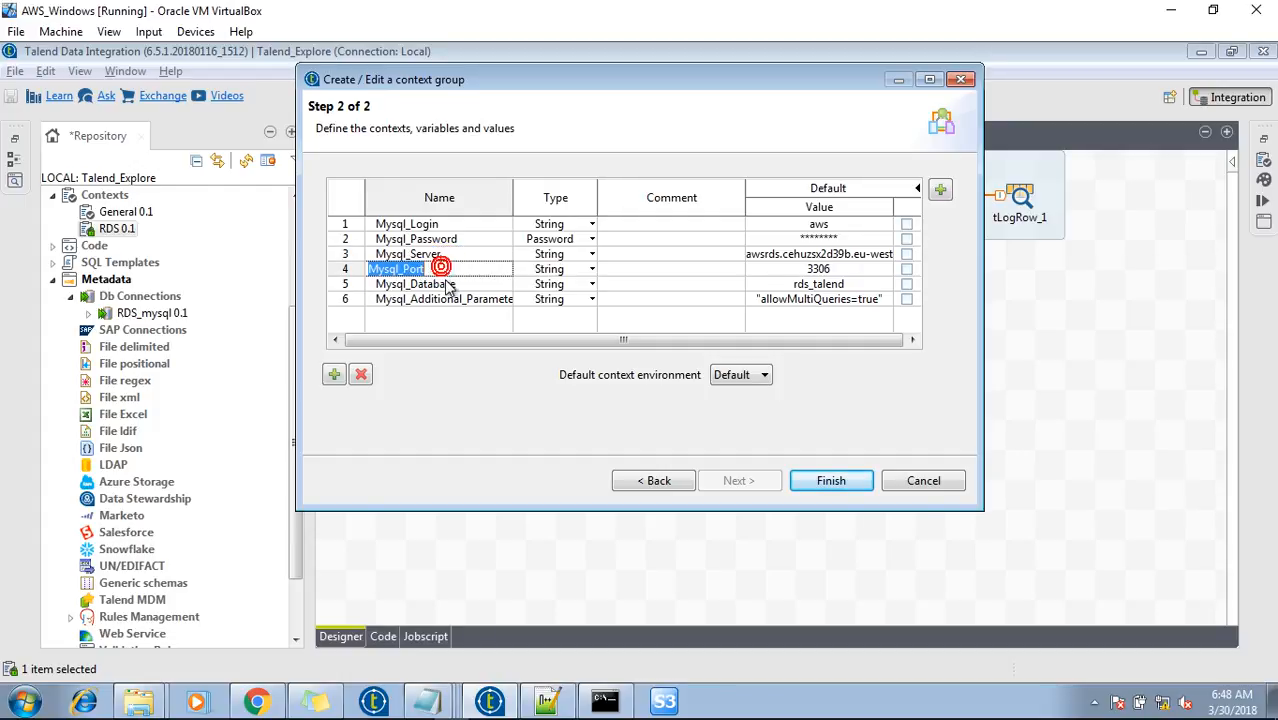
pyautogui.click(446, 285)
pyautogui.click(454, 300)
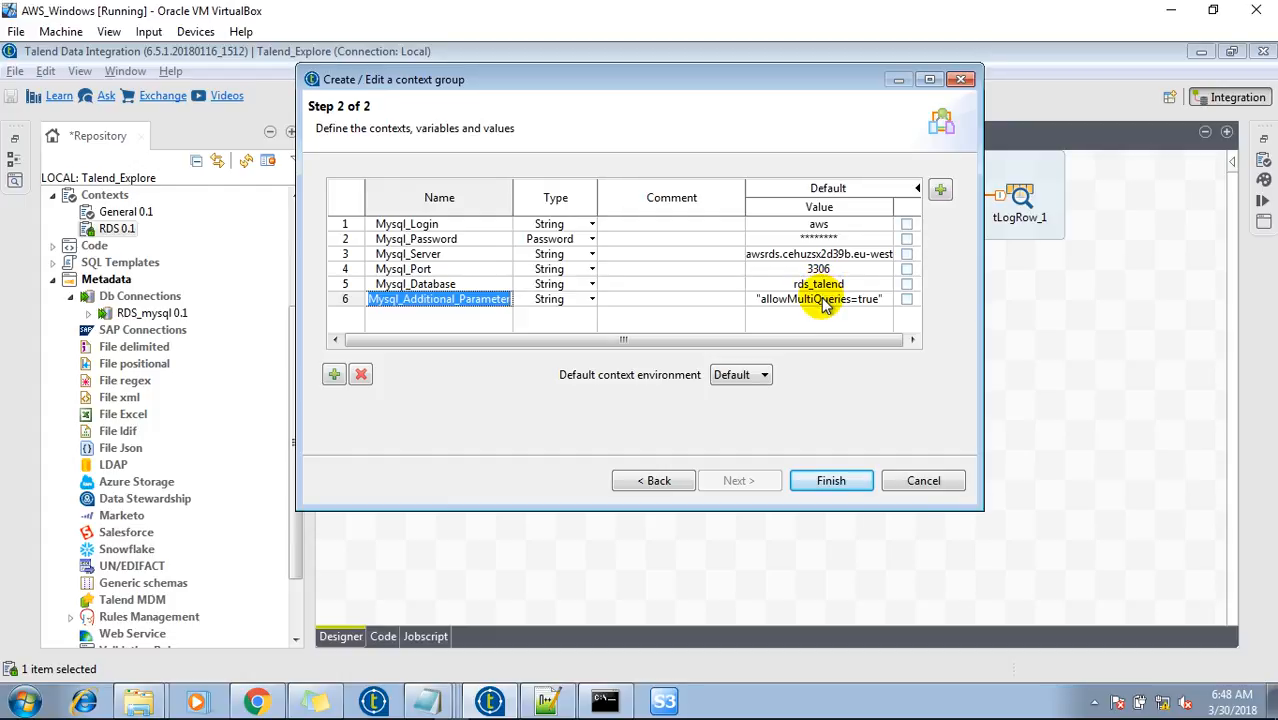
pyautogui.moveTo(832, 302); pyautogui.dragTo(822, 240)
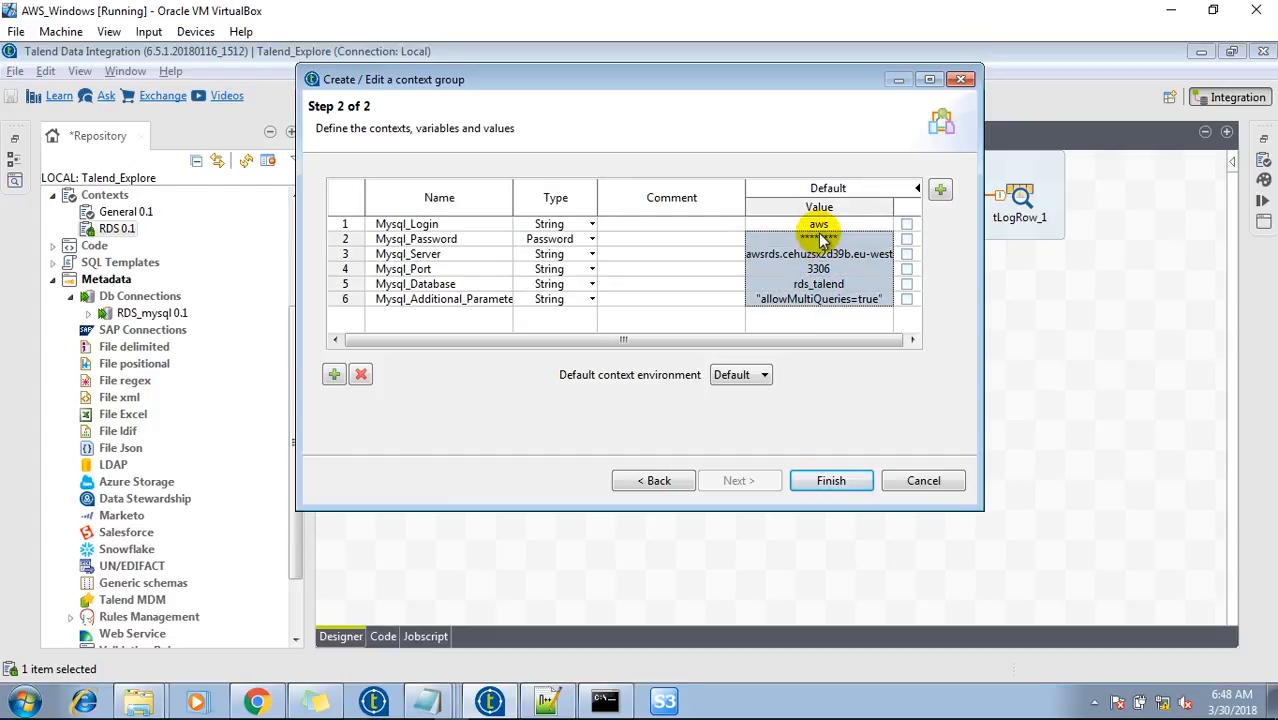
pyautogui.click(913, 482)
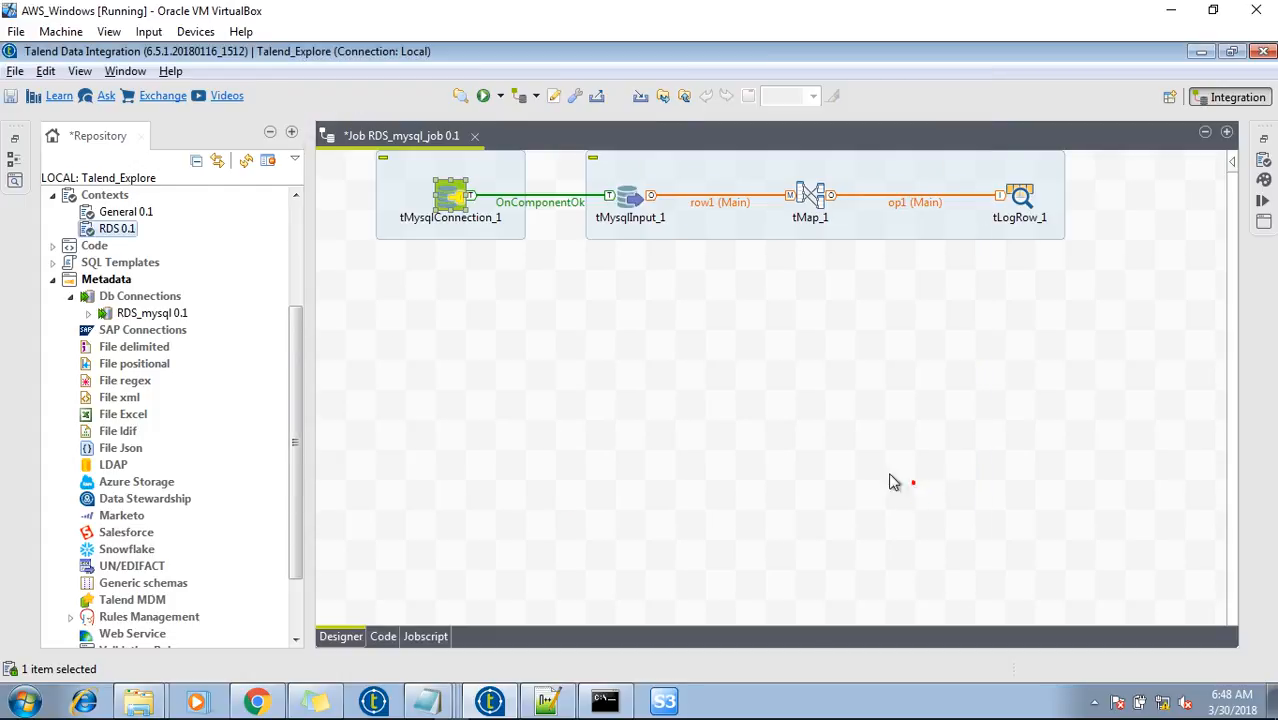
# Open the RDS_mysql 0.1 database connection, go to its connection details and revert the context variables to plain values
pyautogui.doubleClick(141, 316)
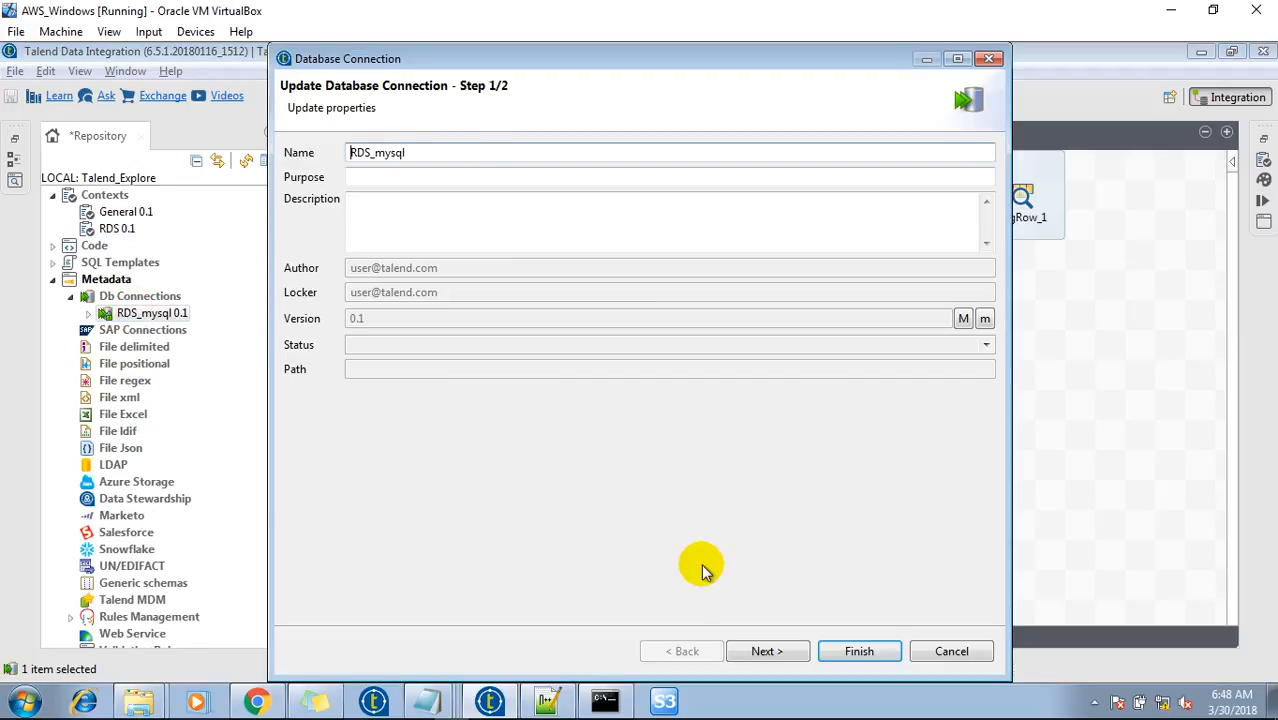
pyautogui.click(760, 651)
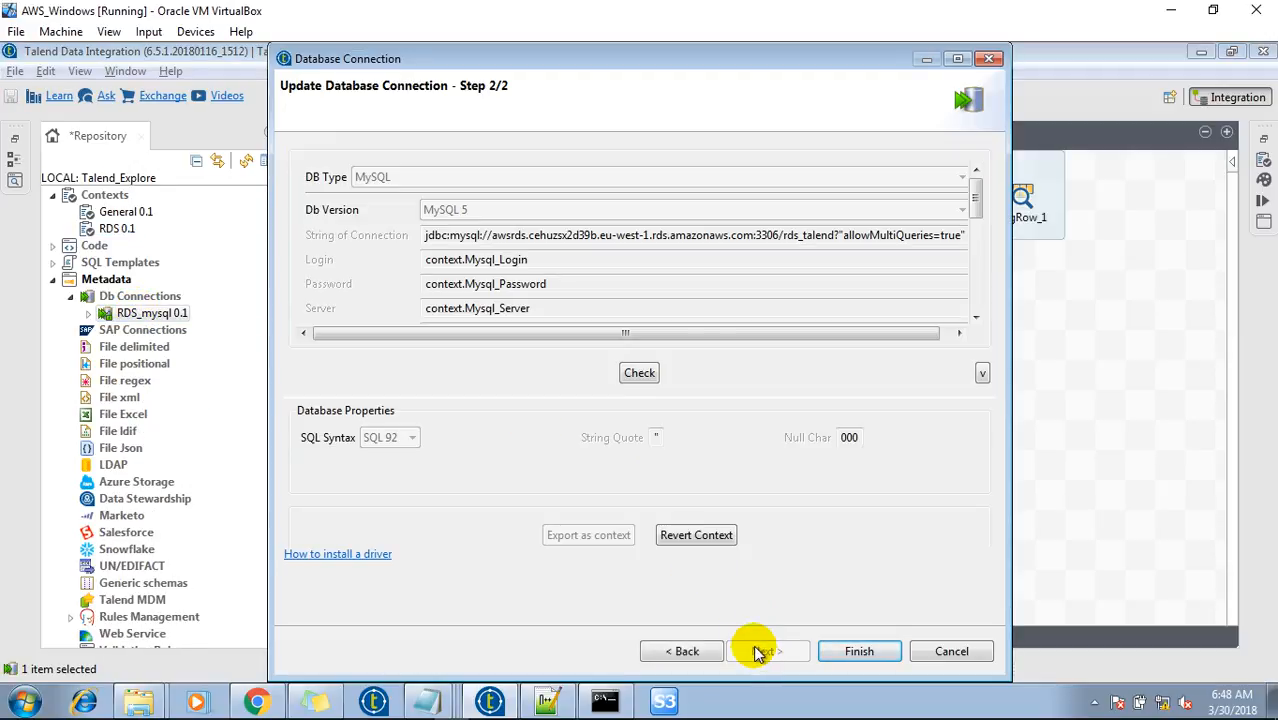
pyautogui.click(690, 536)
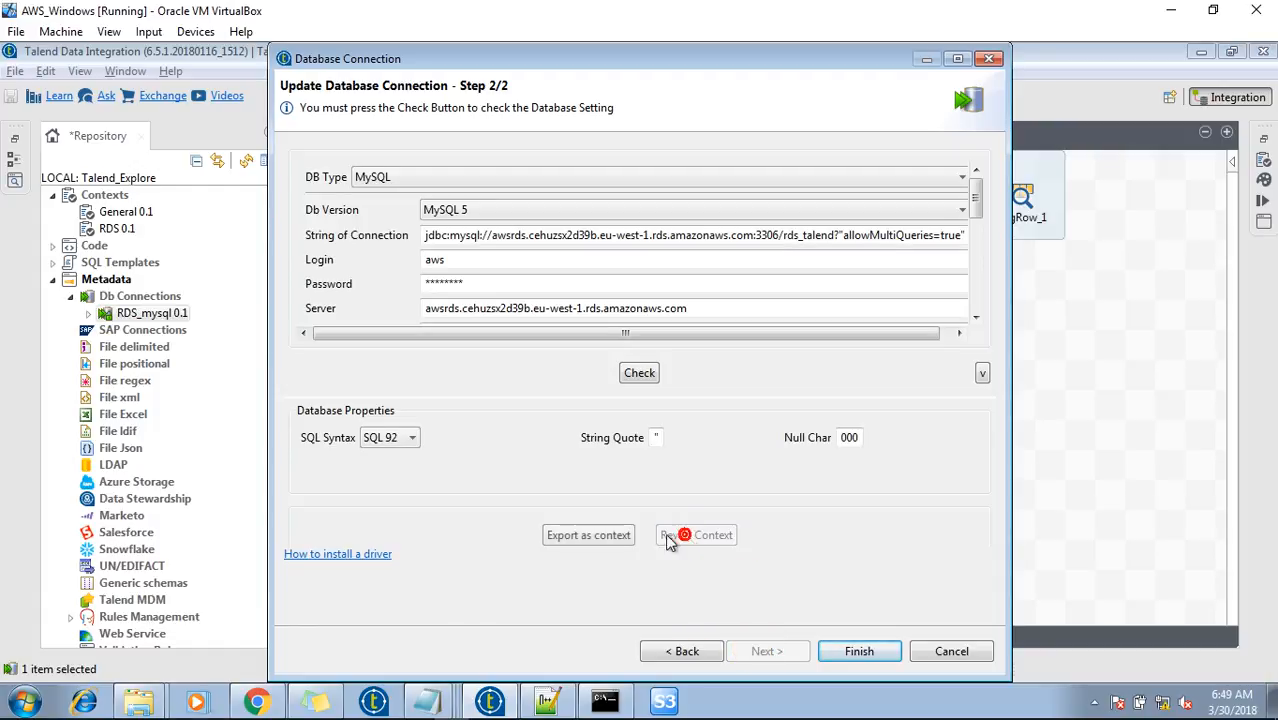
# Start exporting the connection as context, reusing the existing RDS repository context group
pyautogui.click(605, 537)
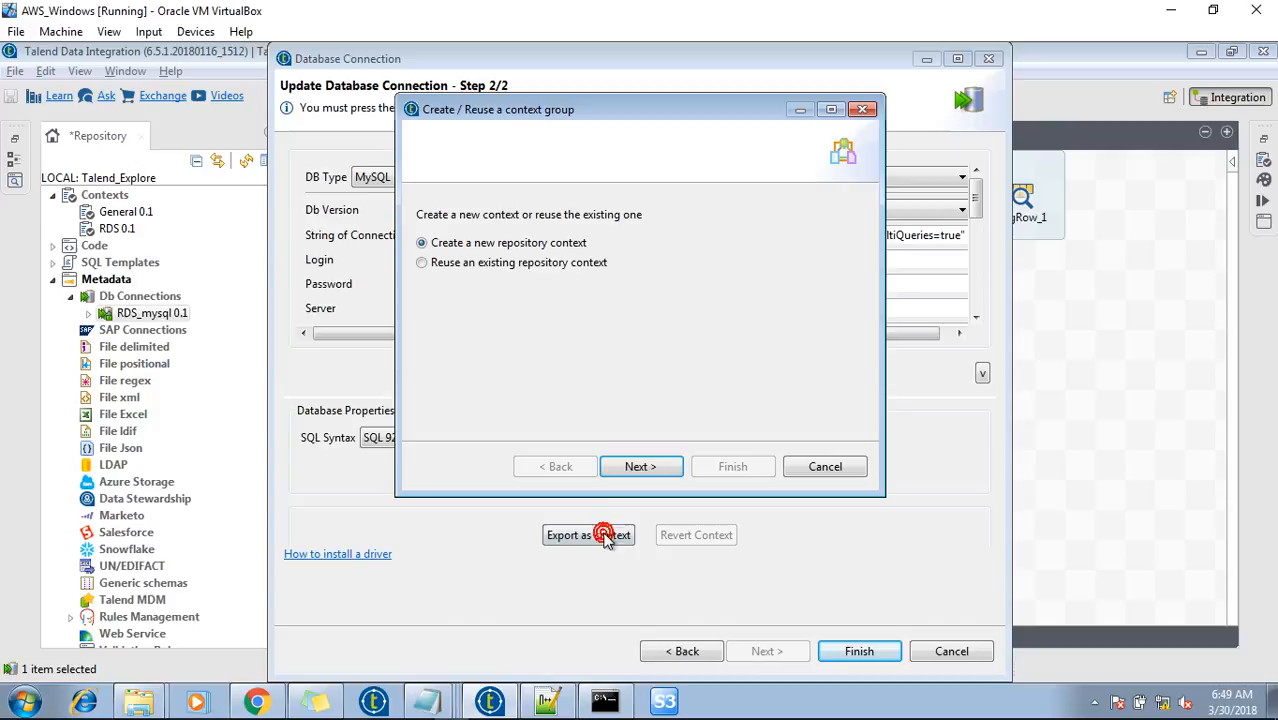
pyautogui.click(503, 262)
pyautogui.click(640, 467)
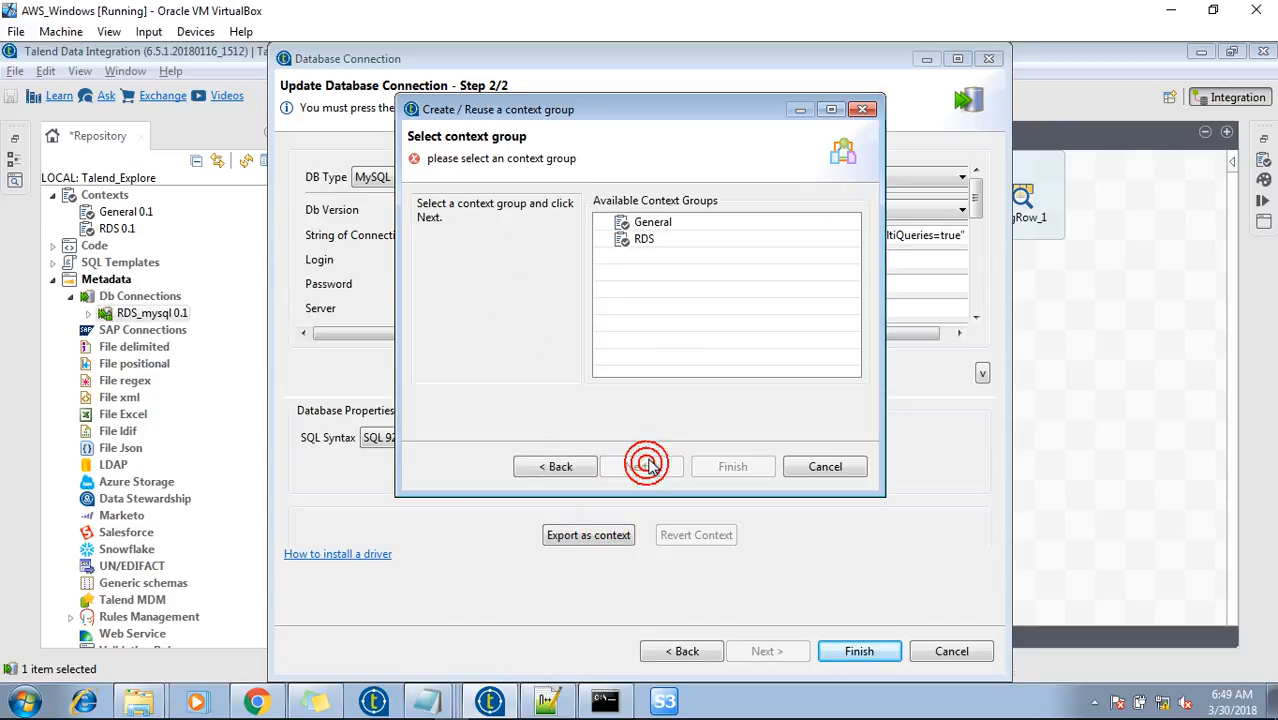
pyautogui.click(644, 242)
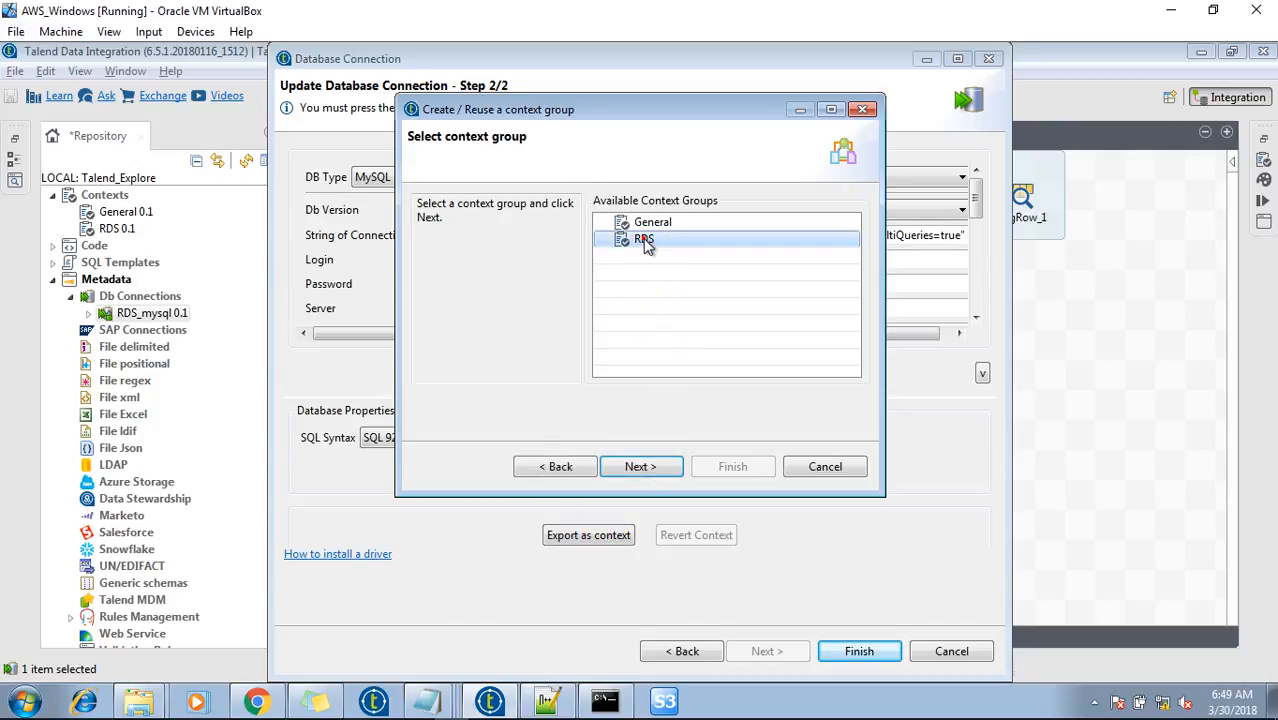
pyautogui.click(640, 467)
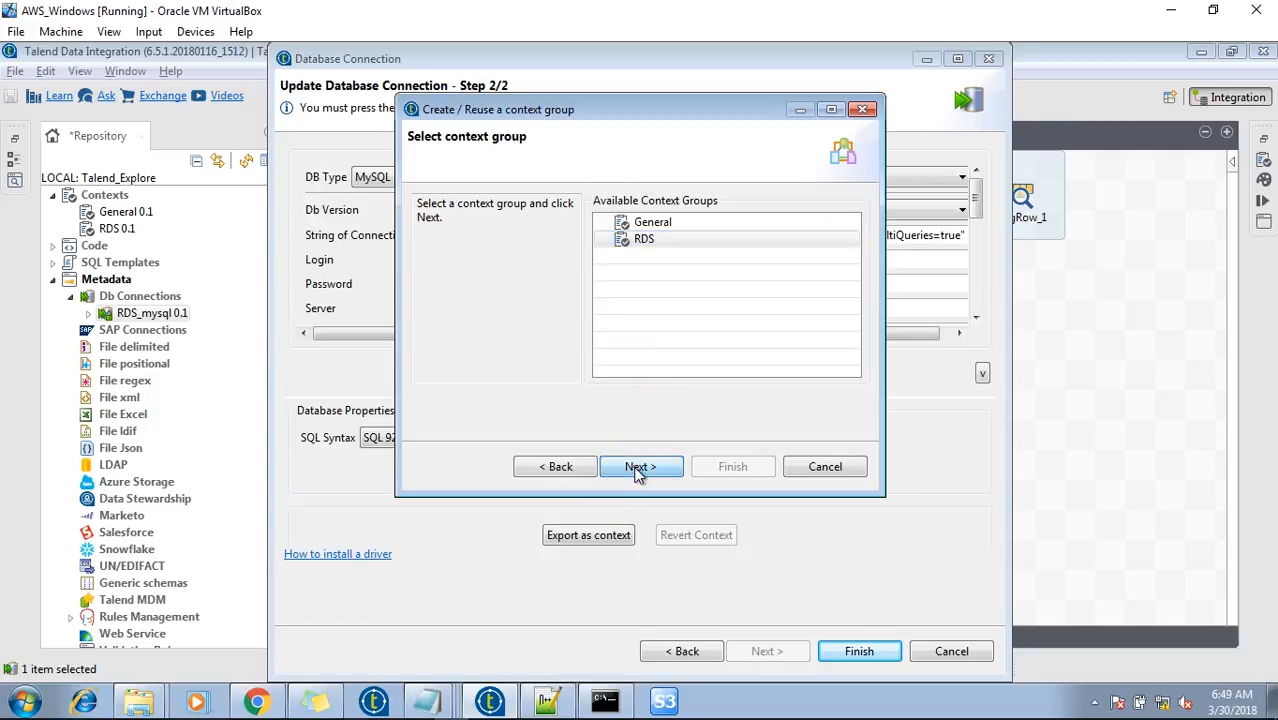
# Map Mysql_Login to the Login field and Mysql_Password to the Password field, then cancel the context export and the connection update
pyautogui.click(785, 227)
pyautogui.click(860, 228)
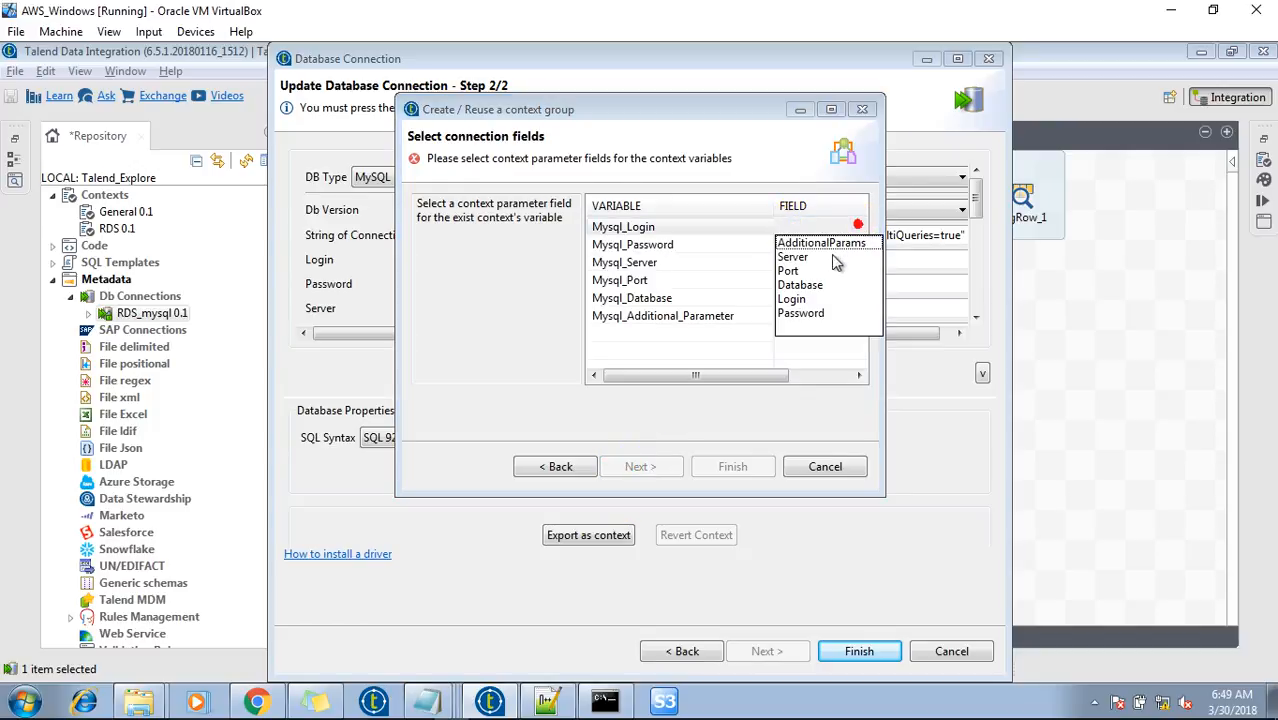
pyautogui.click(795, 299)
pyautogui.click(840, 245)
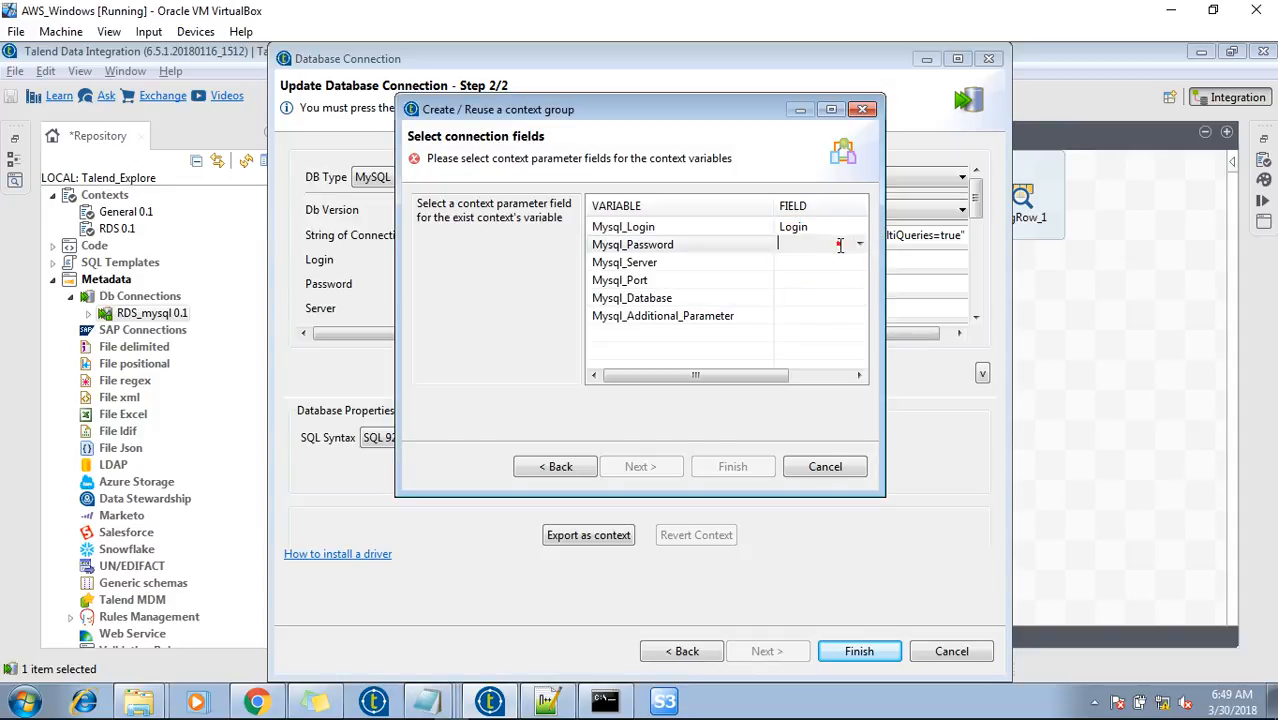
pyautogui.click(859, 246)
pyautogui.click(806, 318)
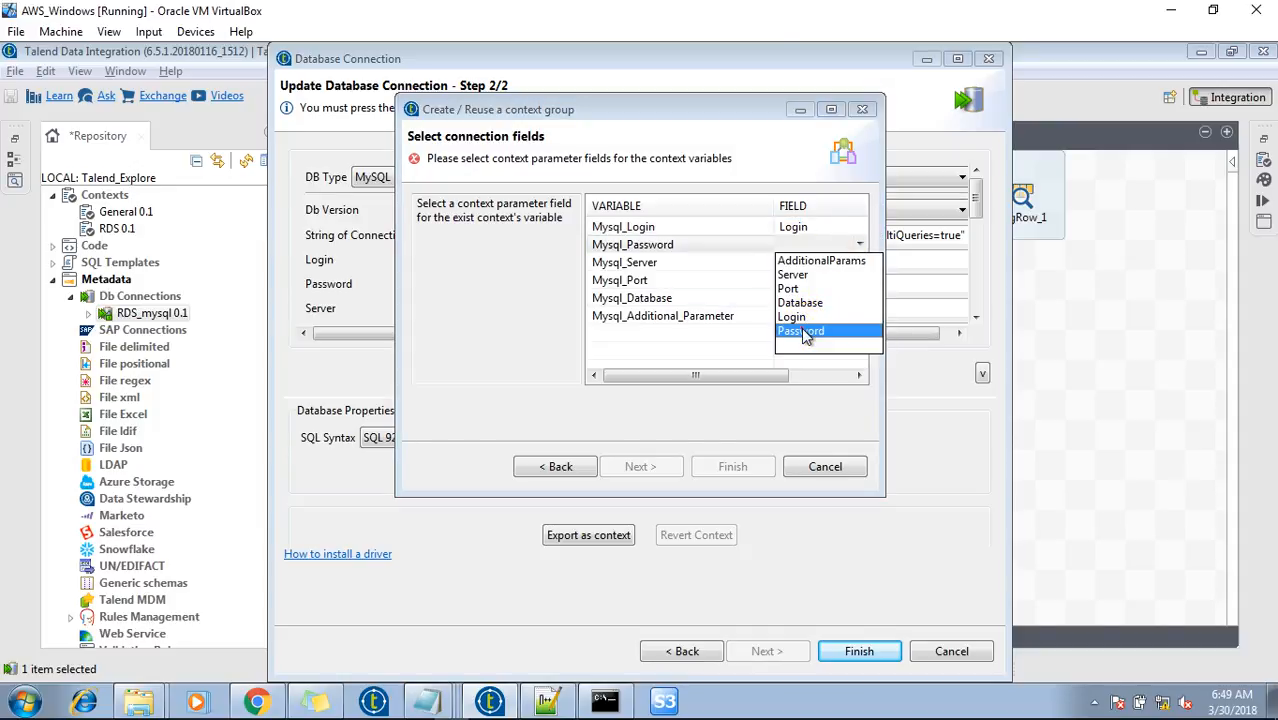
pyautogui.click(801, 331)
pyautogui.click(745, 402)
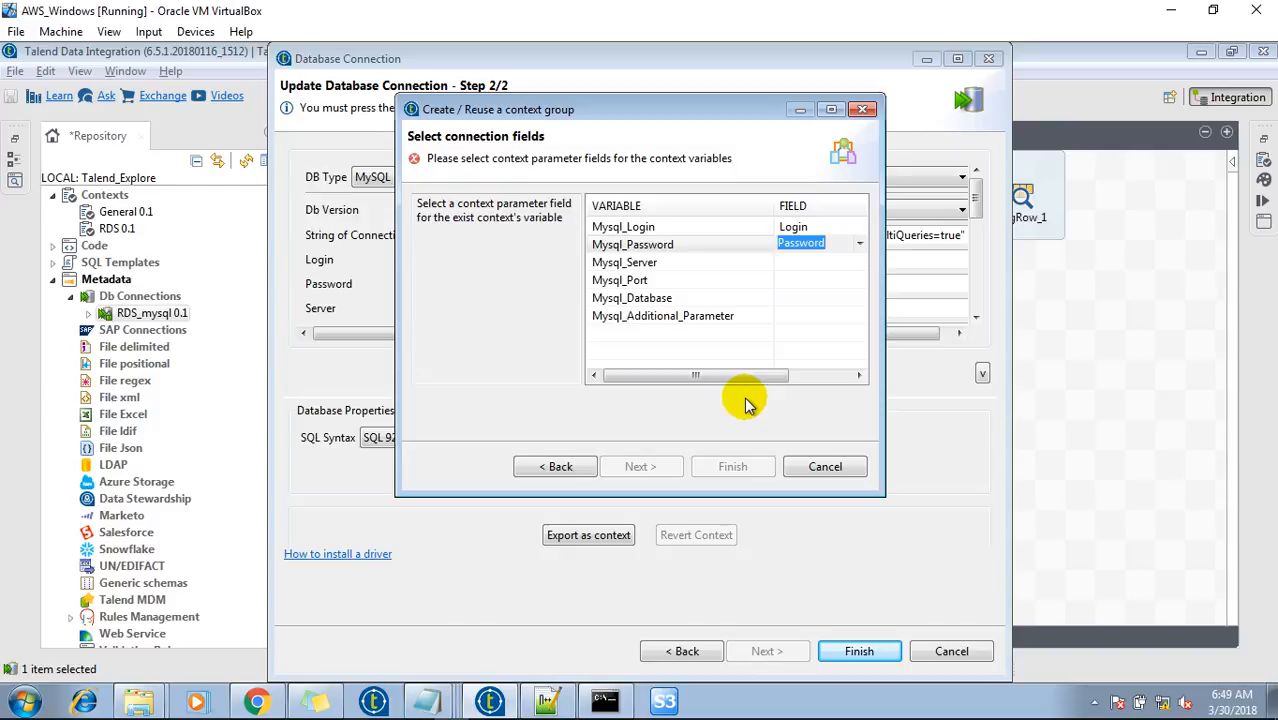
pyautogui.click(823, 466)
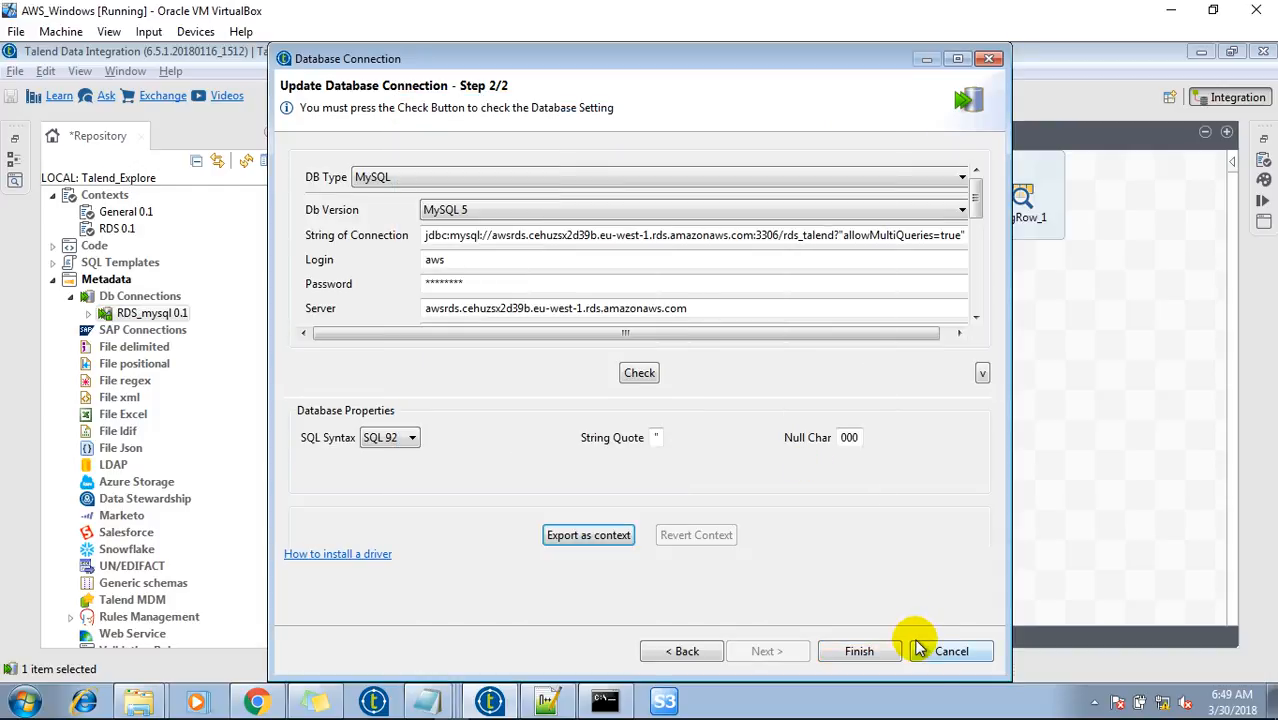
pyautogui.click(940, 651)
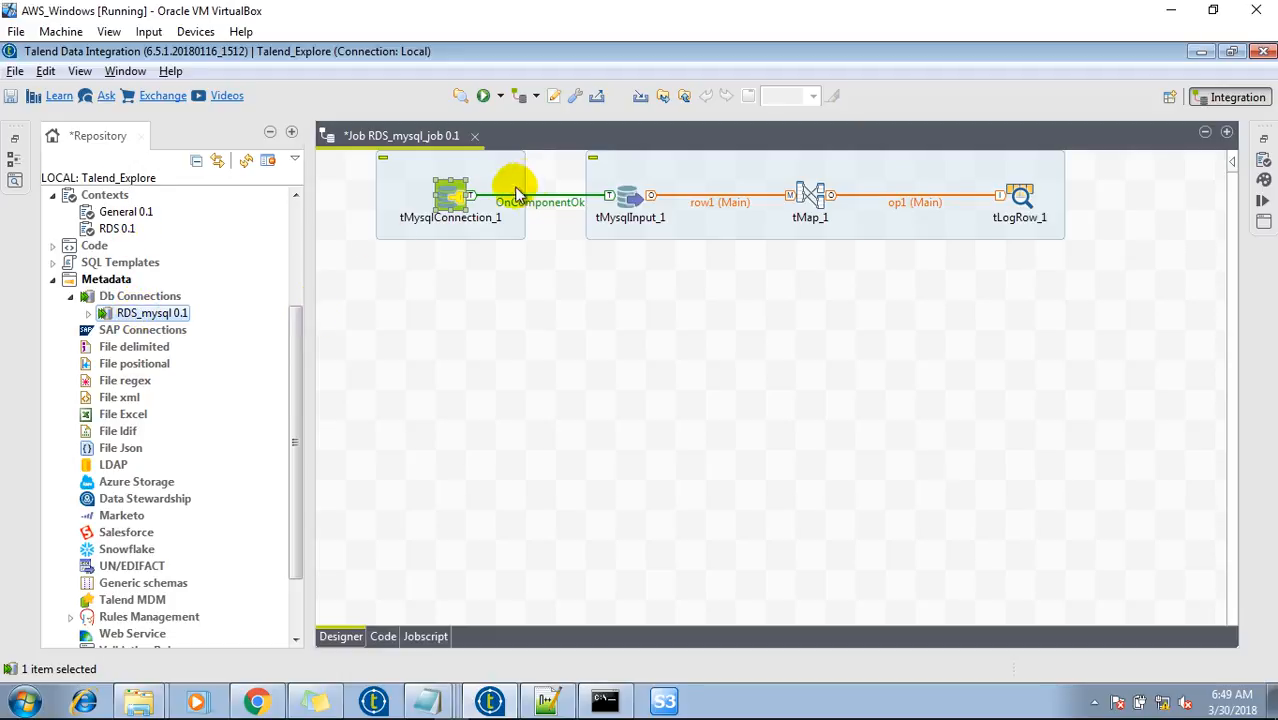
# Review the context variables used in tMysqlConnection_1's basic settings
pyautogui.doubleClick(455, 192)
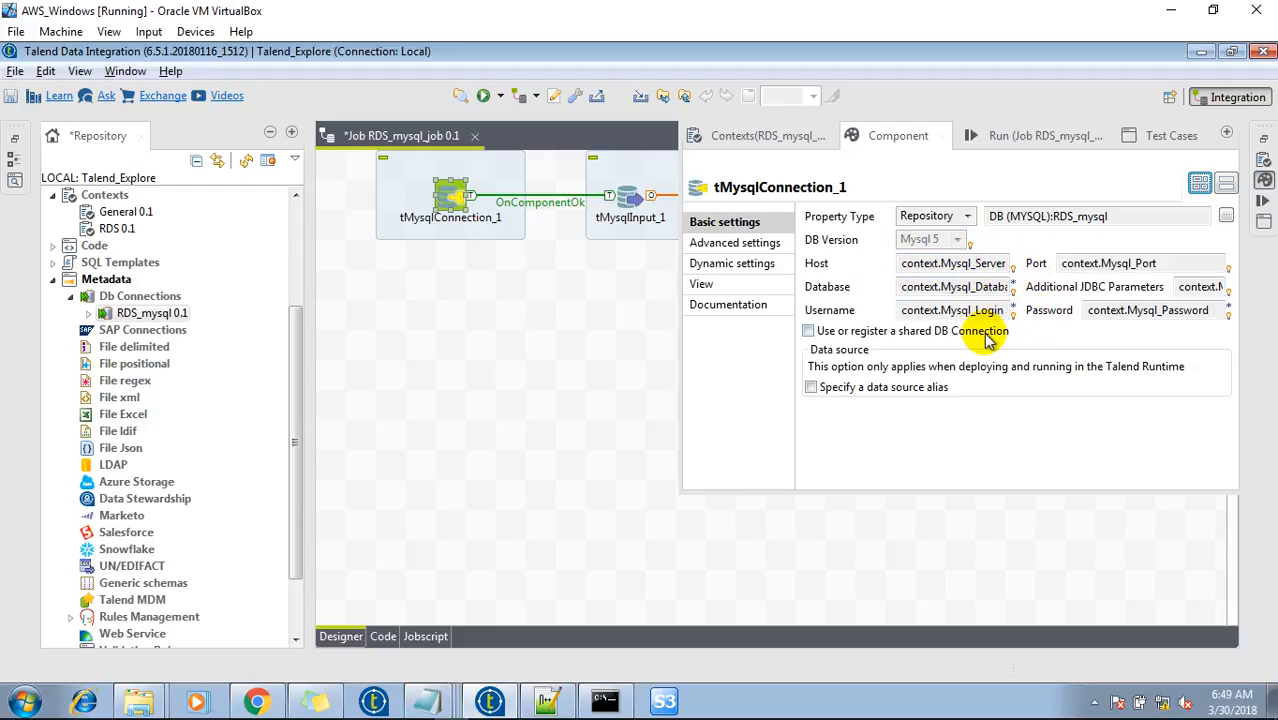
pyautogui.click(588, 342)
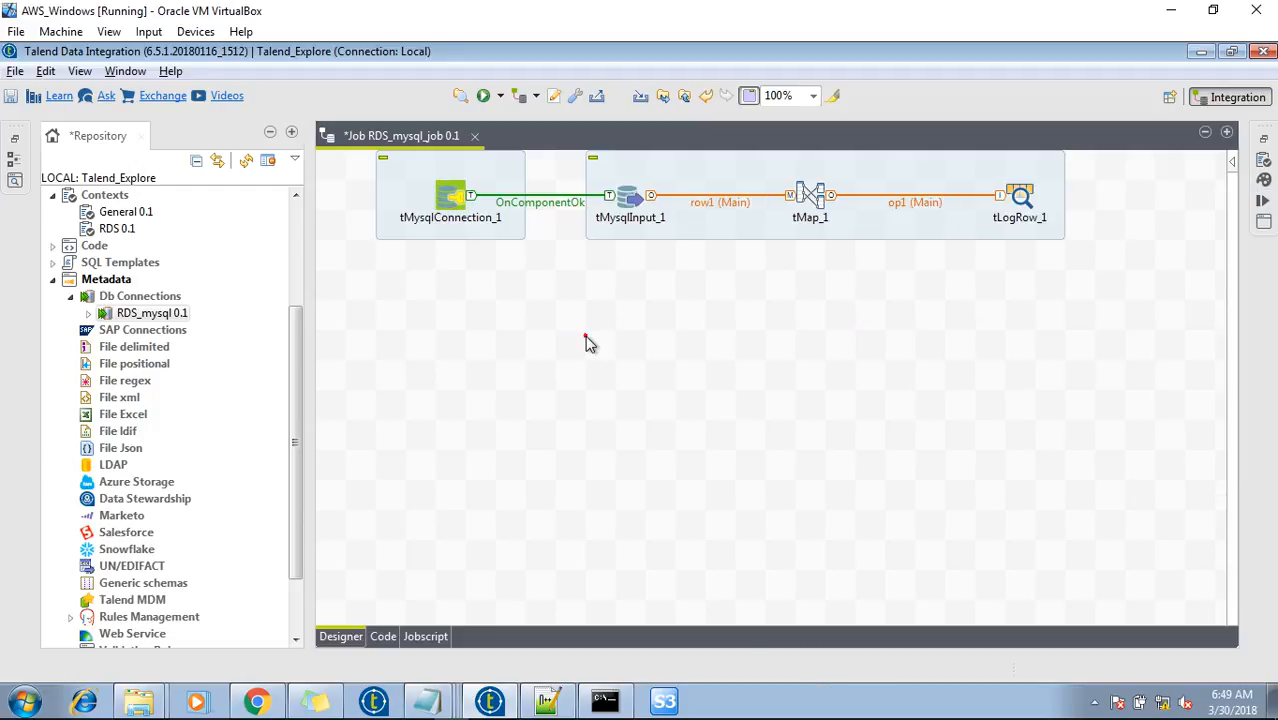
# Look up talend_test under rds_talend for tMysqlInput_1's table name, cancel the selection, and examine the component's select query
pyautogui.doubleClick(625, 203)
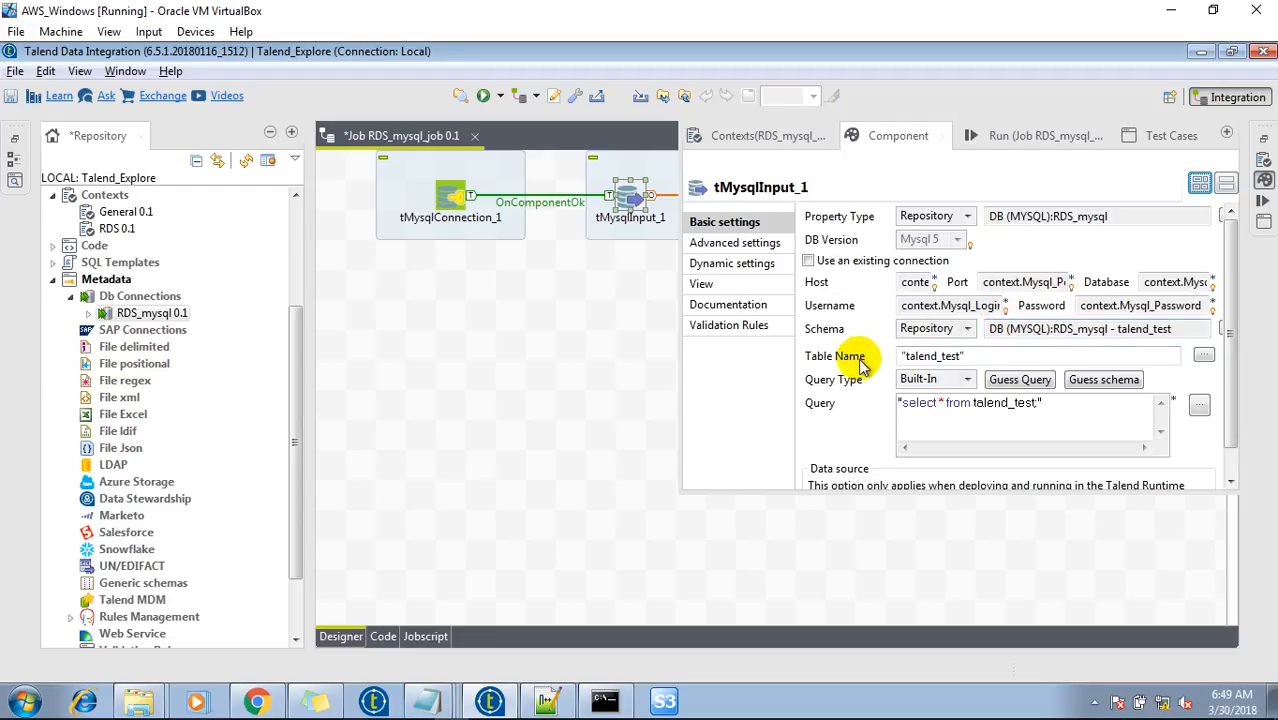
pyautogui.click(1204, 356)
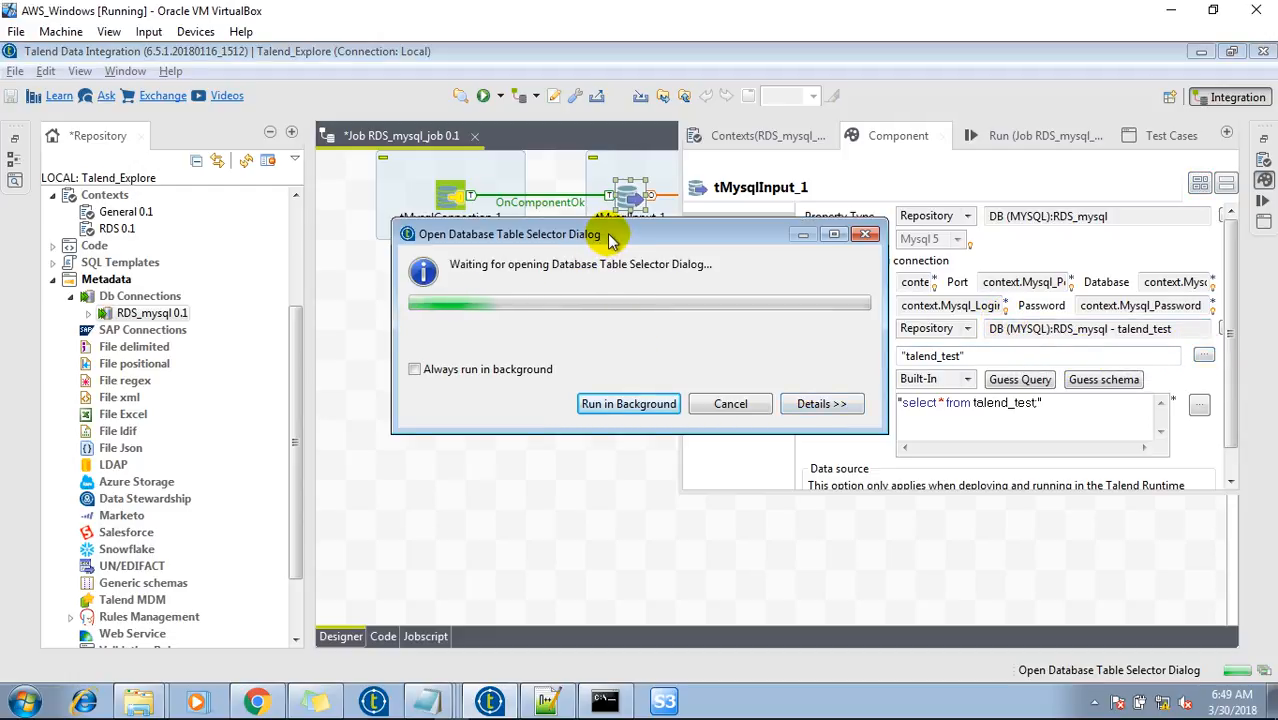
pyautogui.moveTo(611, 238); pyautogui.dragTo(270, 162)
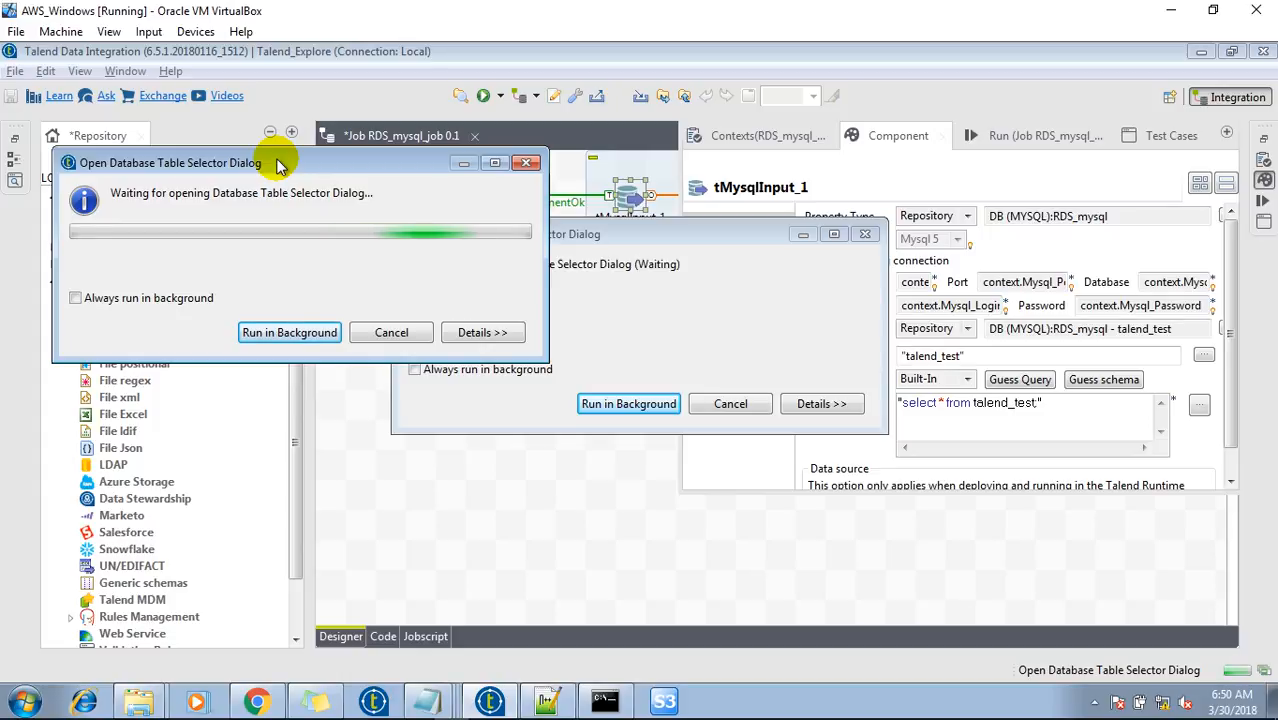
pyautogui.moveTo(279, 167); pyautogui.dragTo(366, 141)
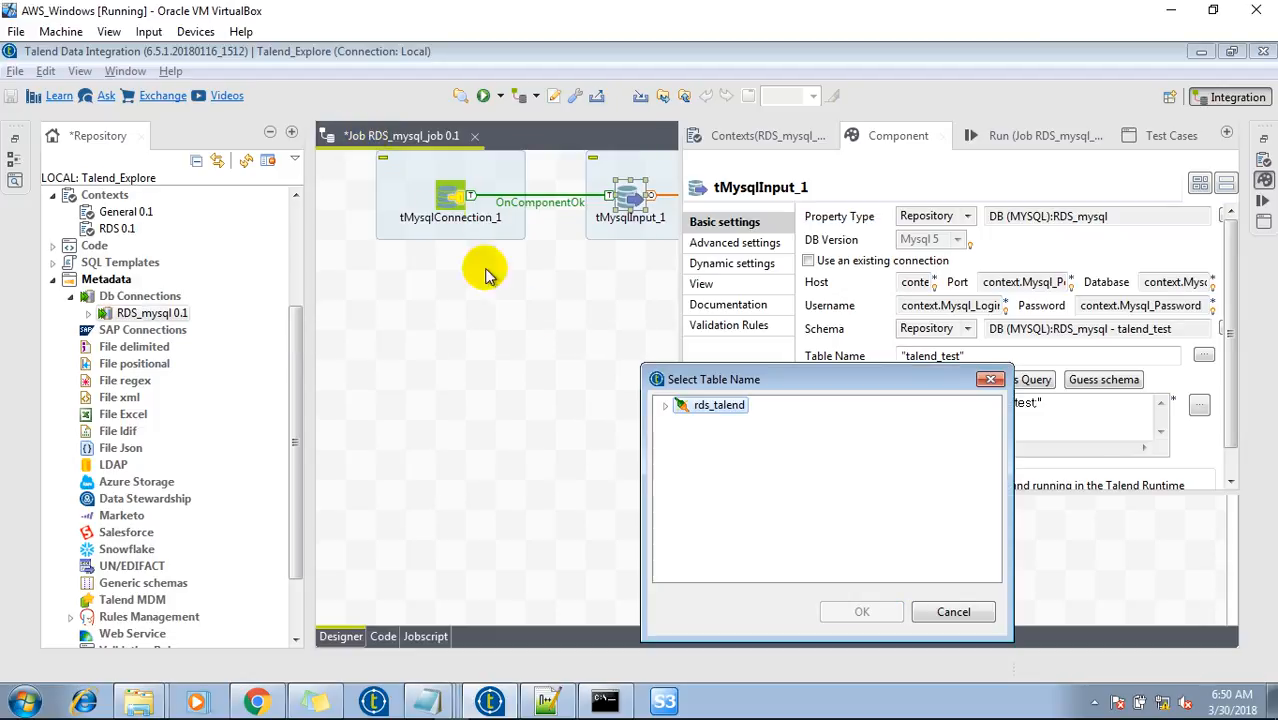
pyautogui.click(665, 406)
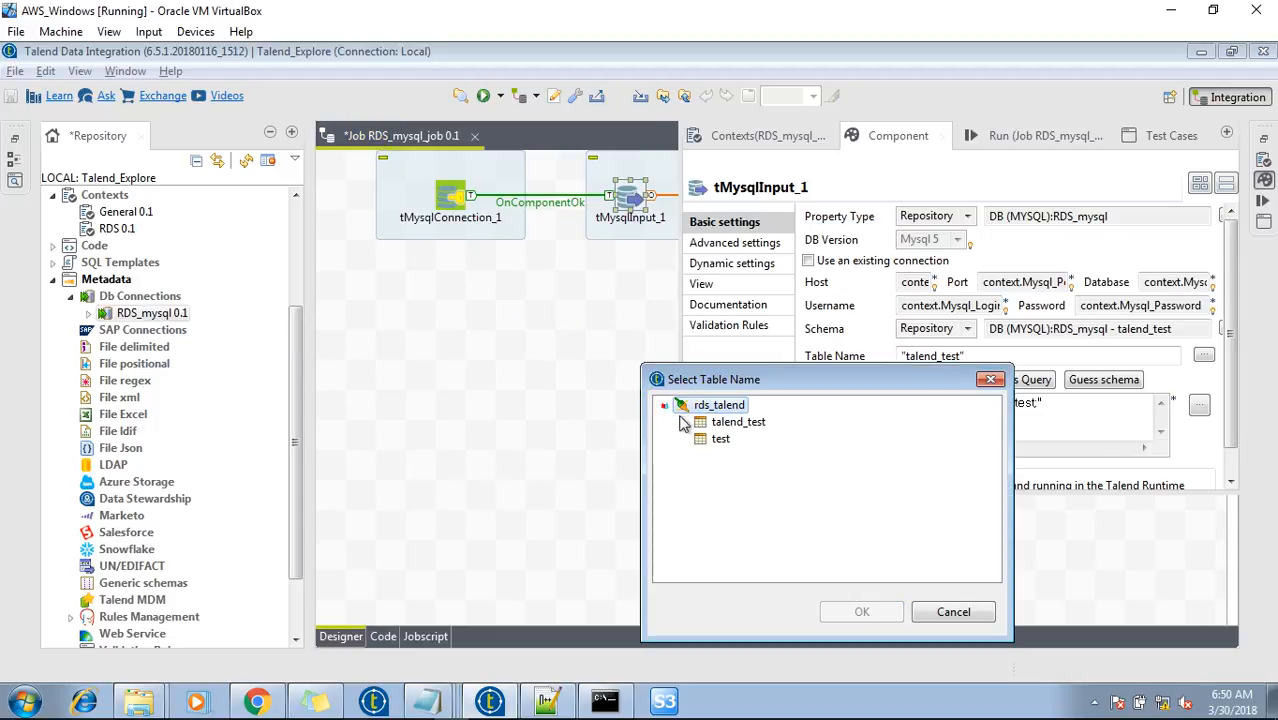
pyautogui.click(688, 422)
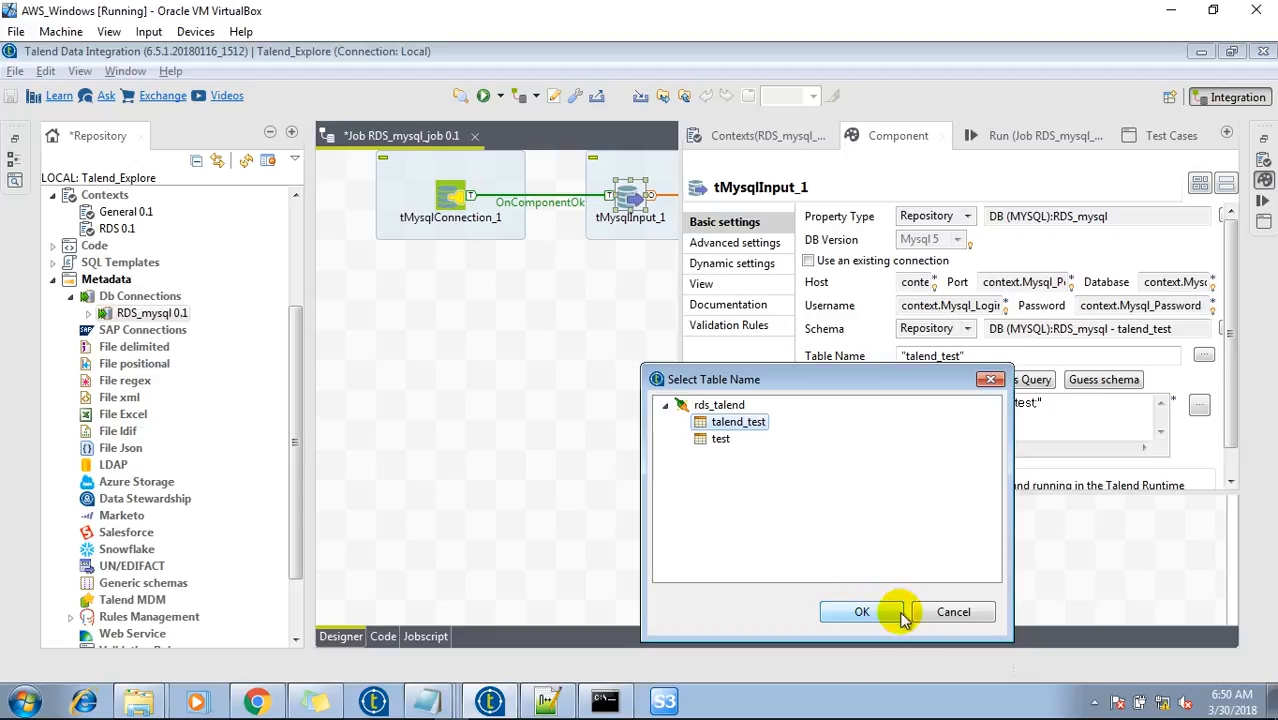
pyautogui.click(955, 613)
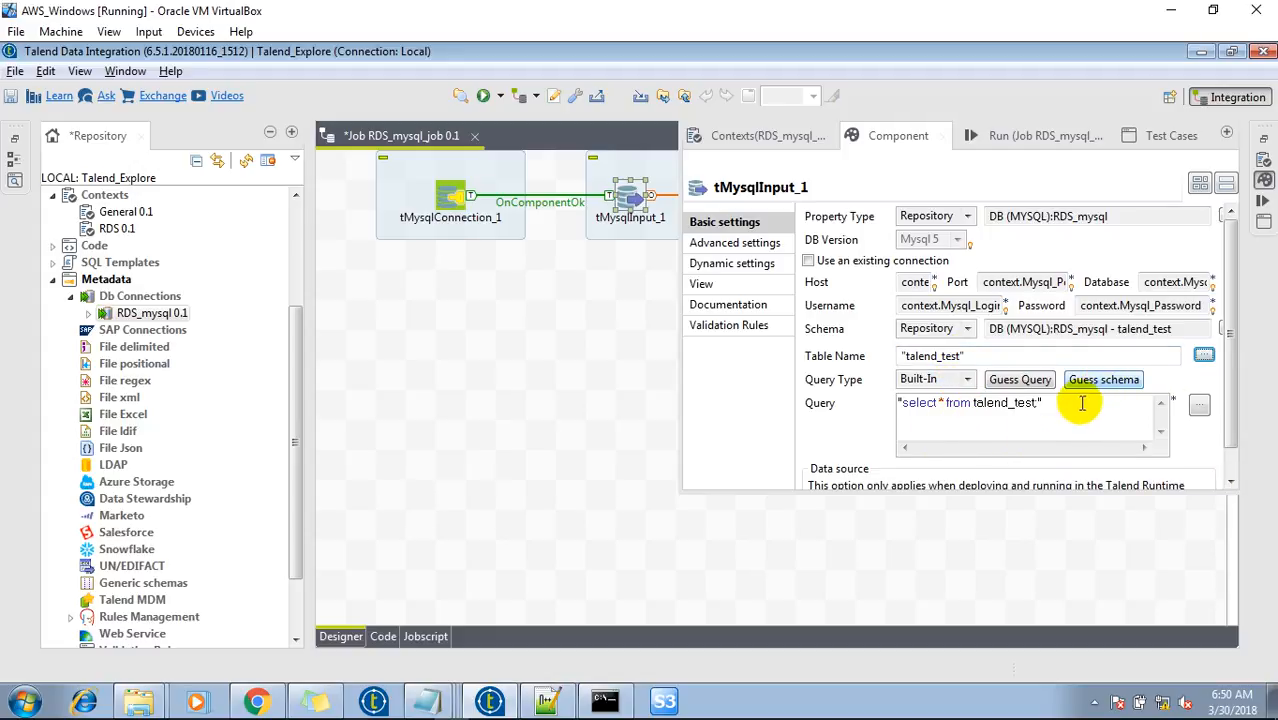
pyautogui.moveTo(1037, 403); pyautogui.dragTo(905, 406)
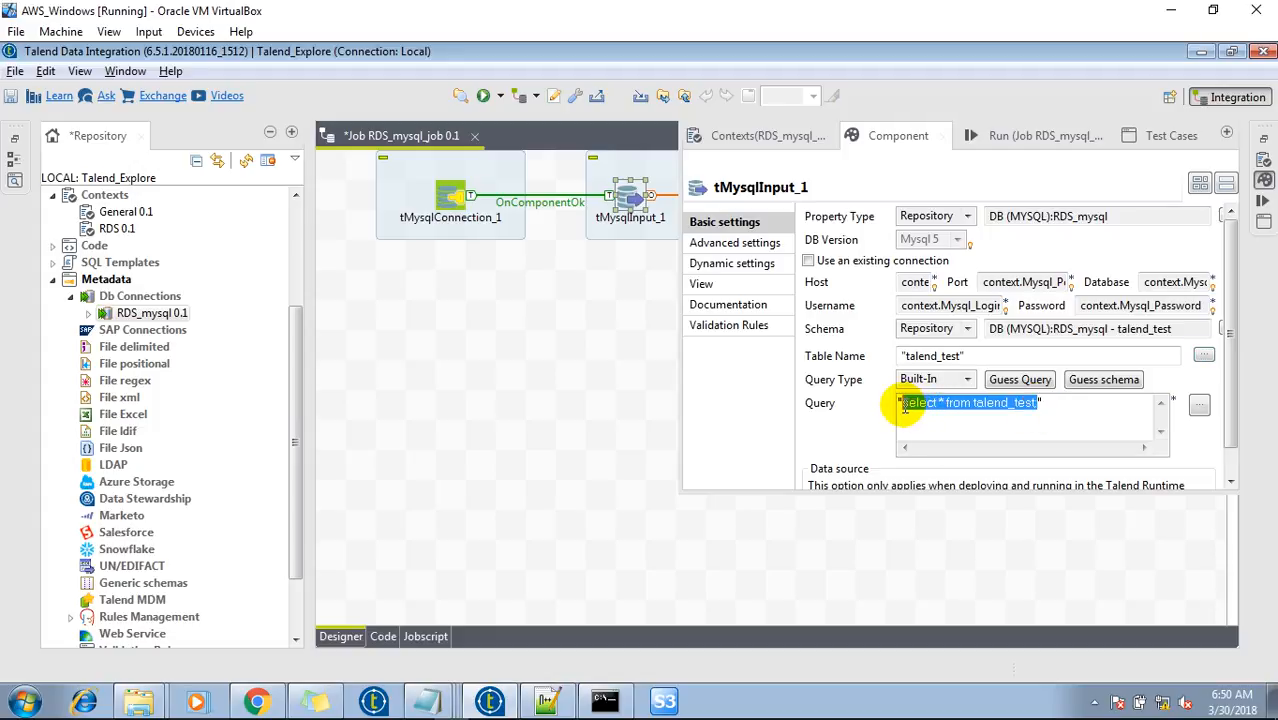
pyautogui.click(585, 330)
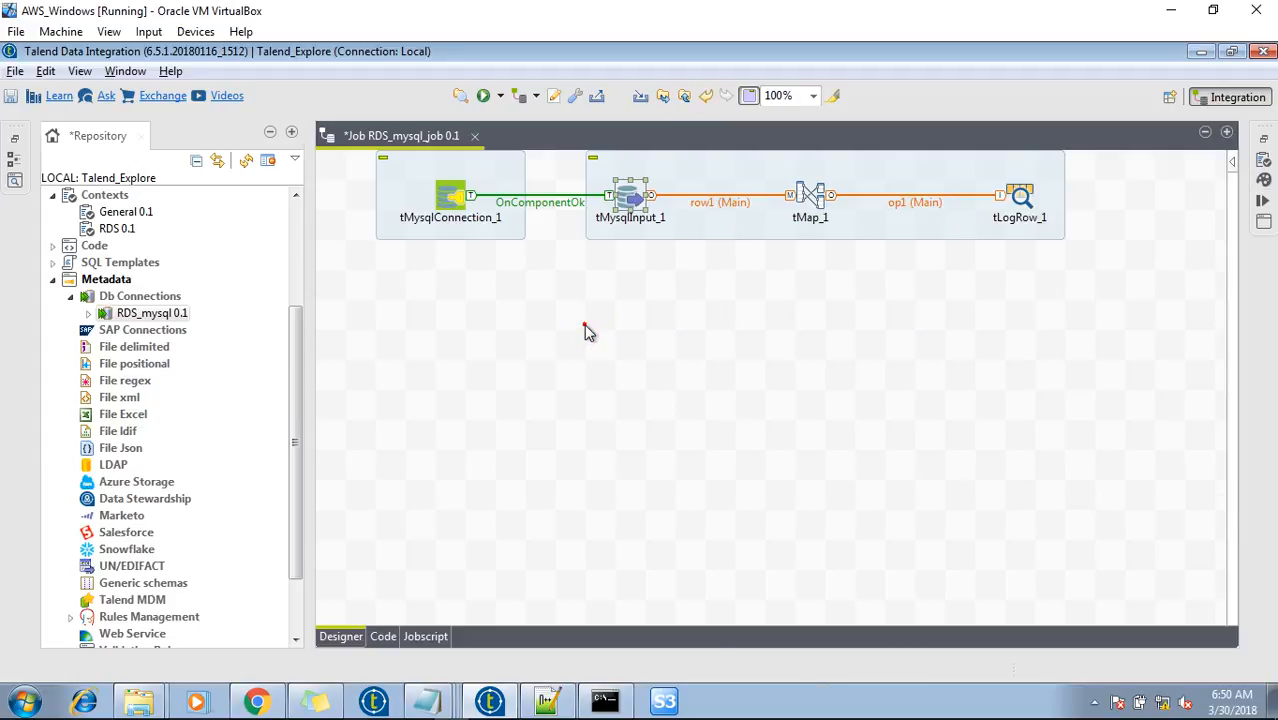
# Examine in tMap_1 how row1's id and name columns map to output op1, including the UPCASE expression, and cancel without changes
pyautogui.doubleClick(812, 195)
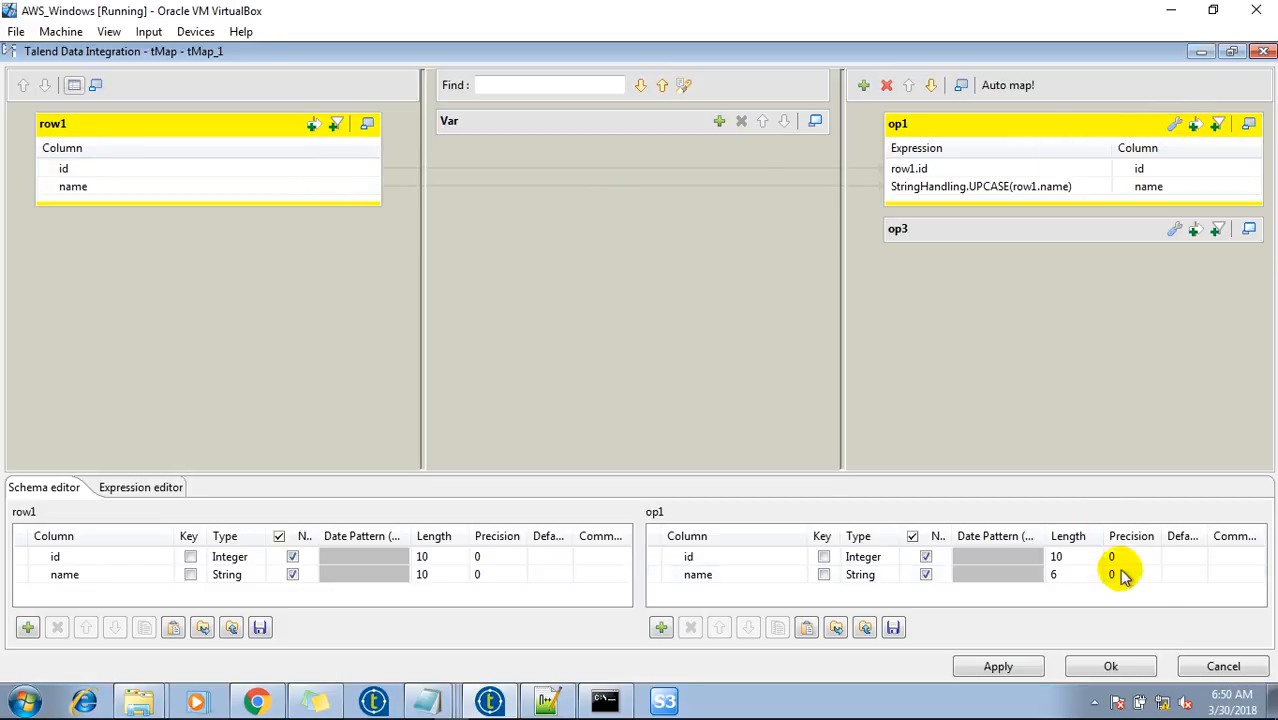
pyautogui.click(1221, 666)
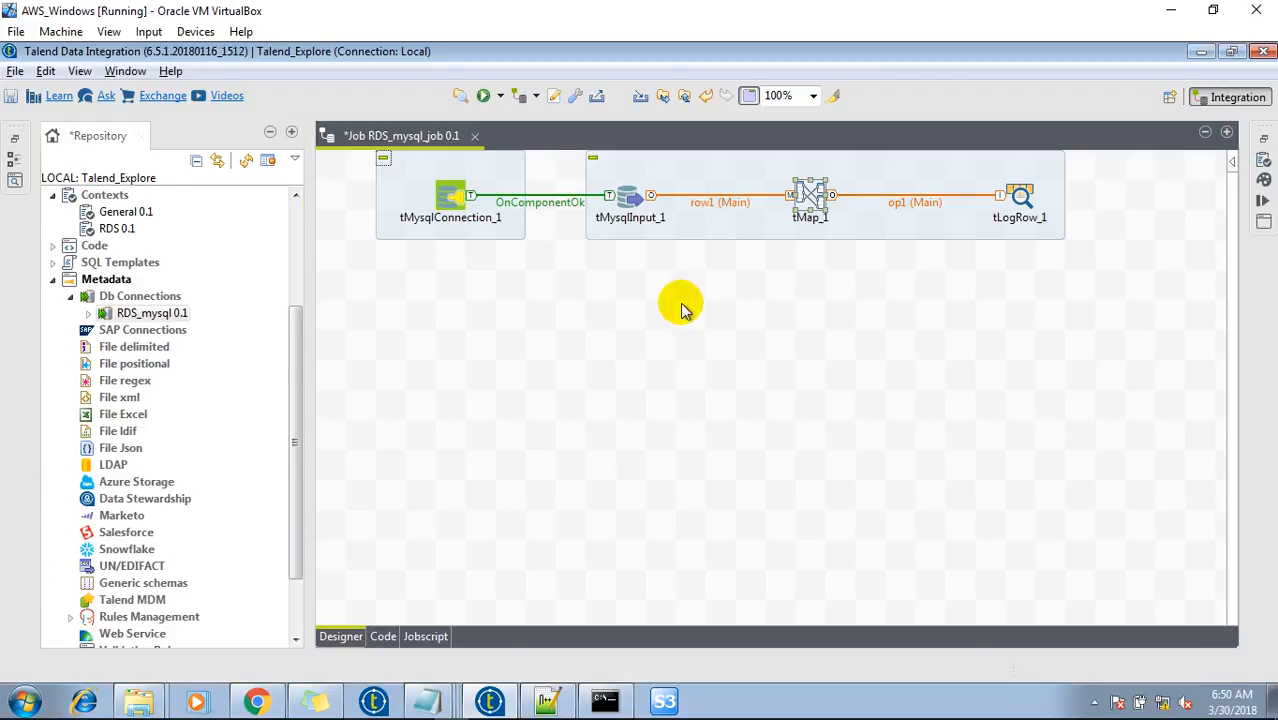
pyautogui.click(667, 197)
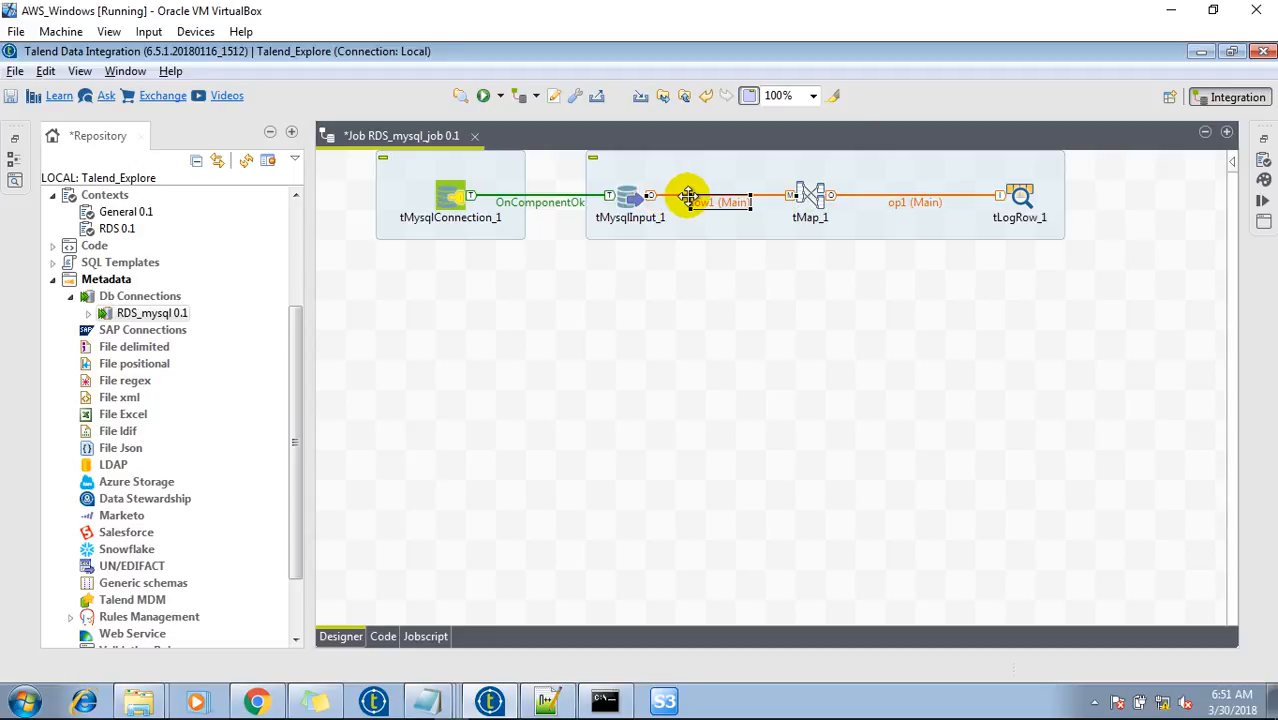
pyautogui.doubleClick(805, 206)
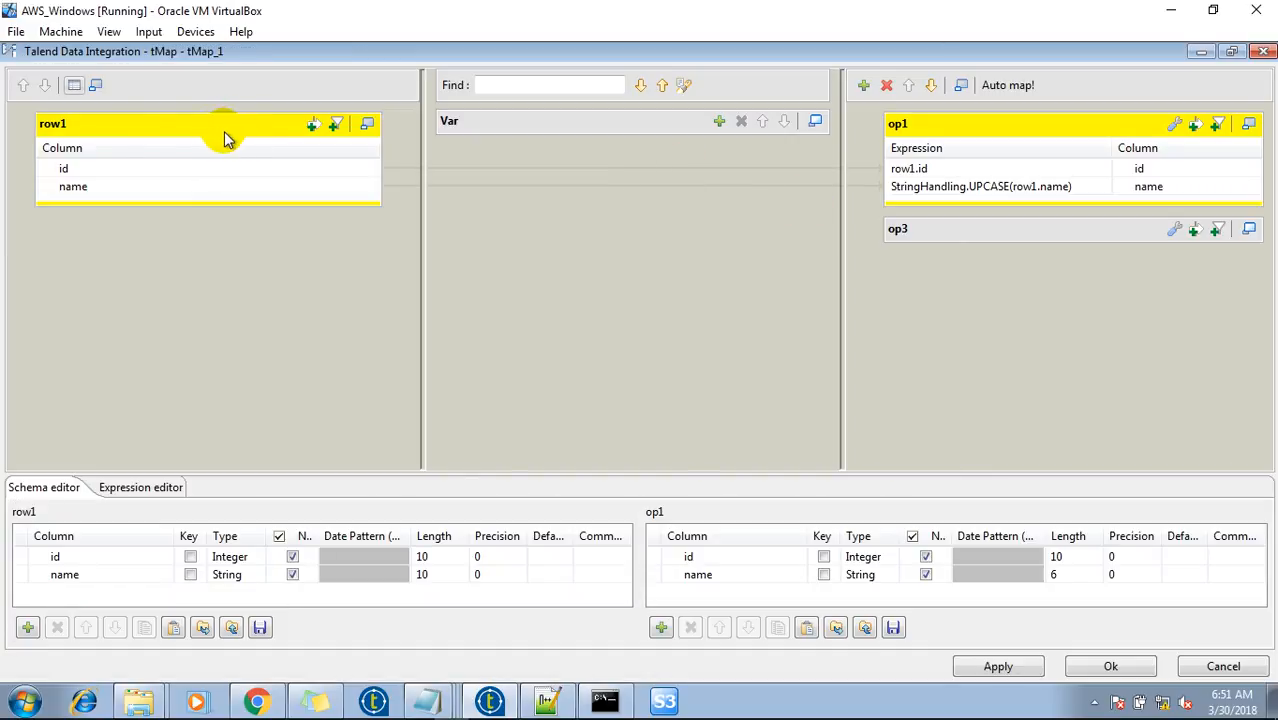
pyautogui.click(86, 168)
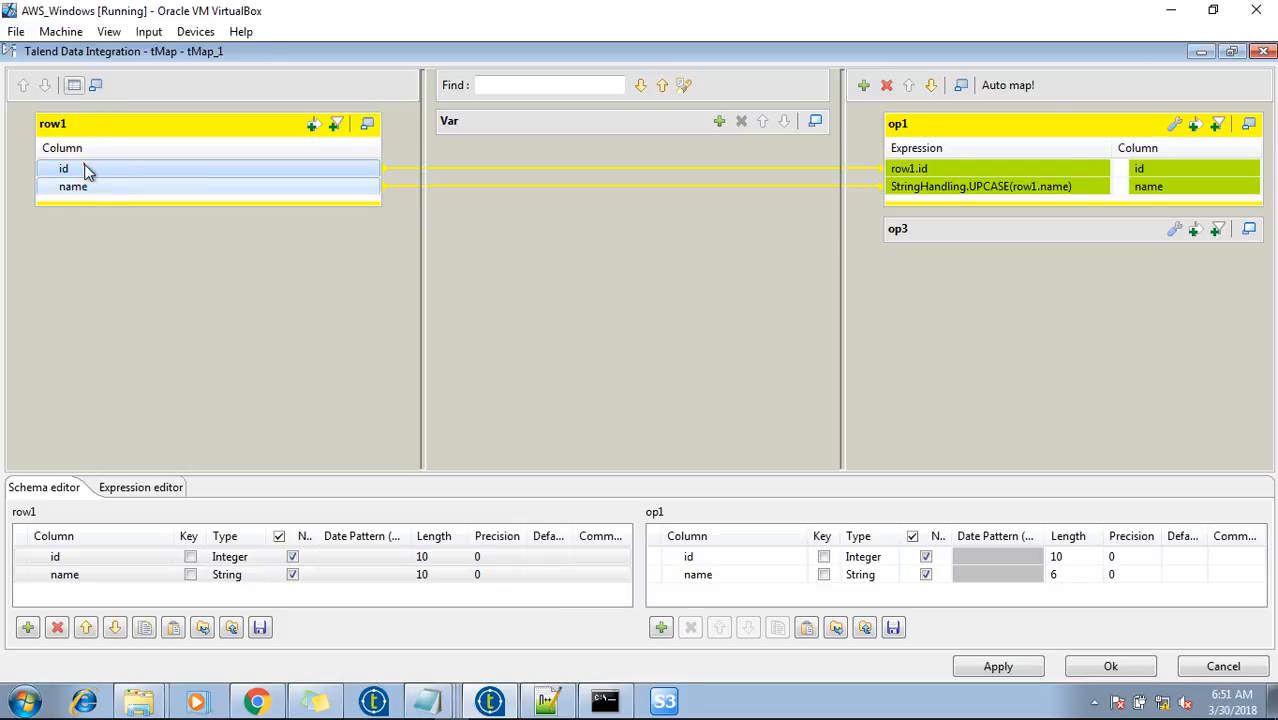
pyautogui.click(86, 188)
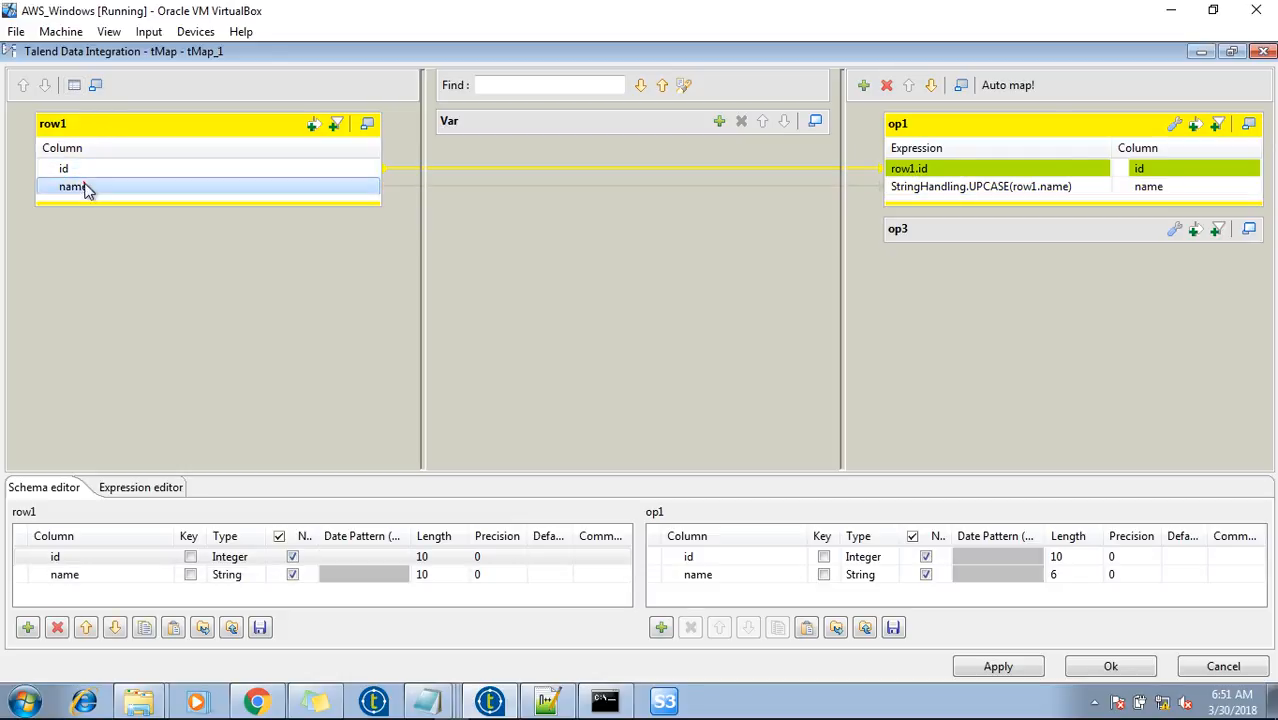
pyautogui.click(1187, 670)
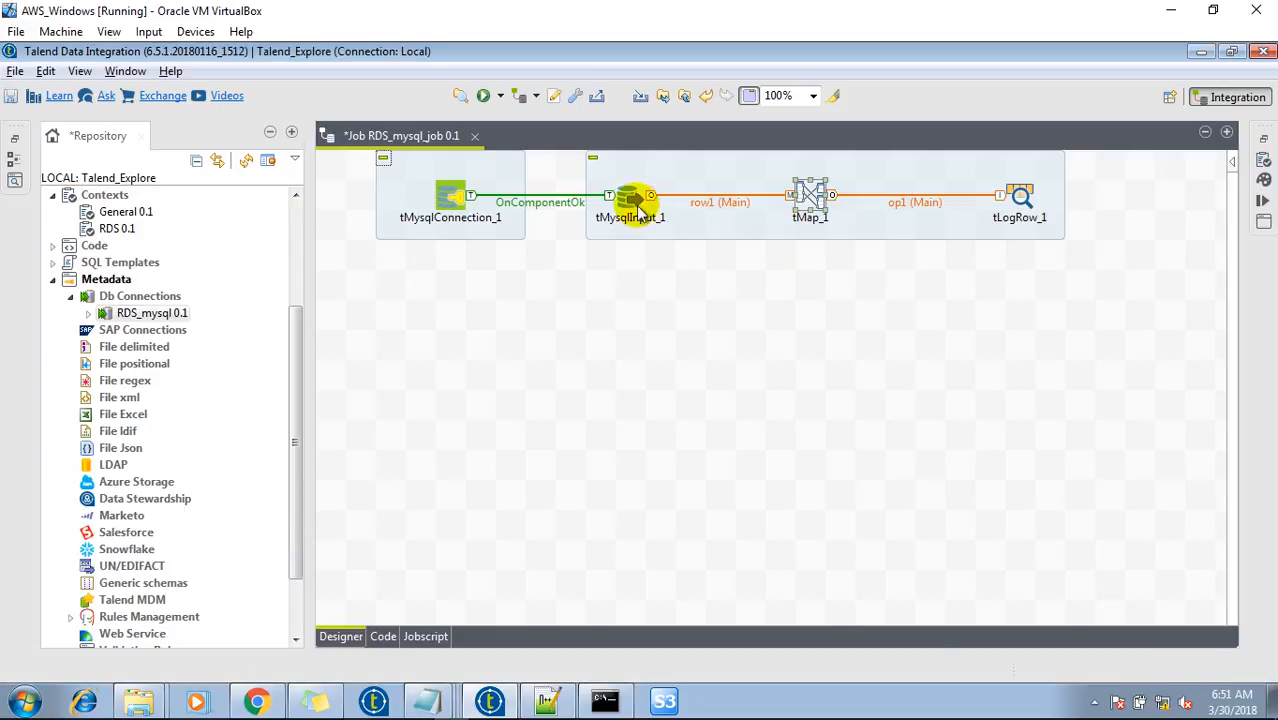
# Check tMysqlInput_1's basic settings, cancel the repository schema selection, and guess the schema from the talend_test query
pyautogui.click(632, 201)
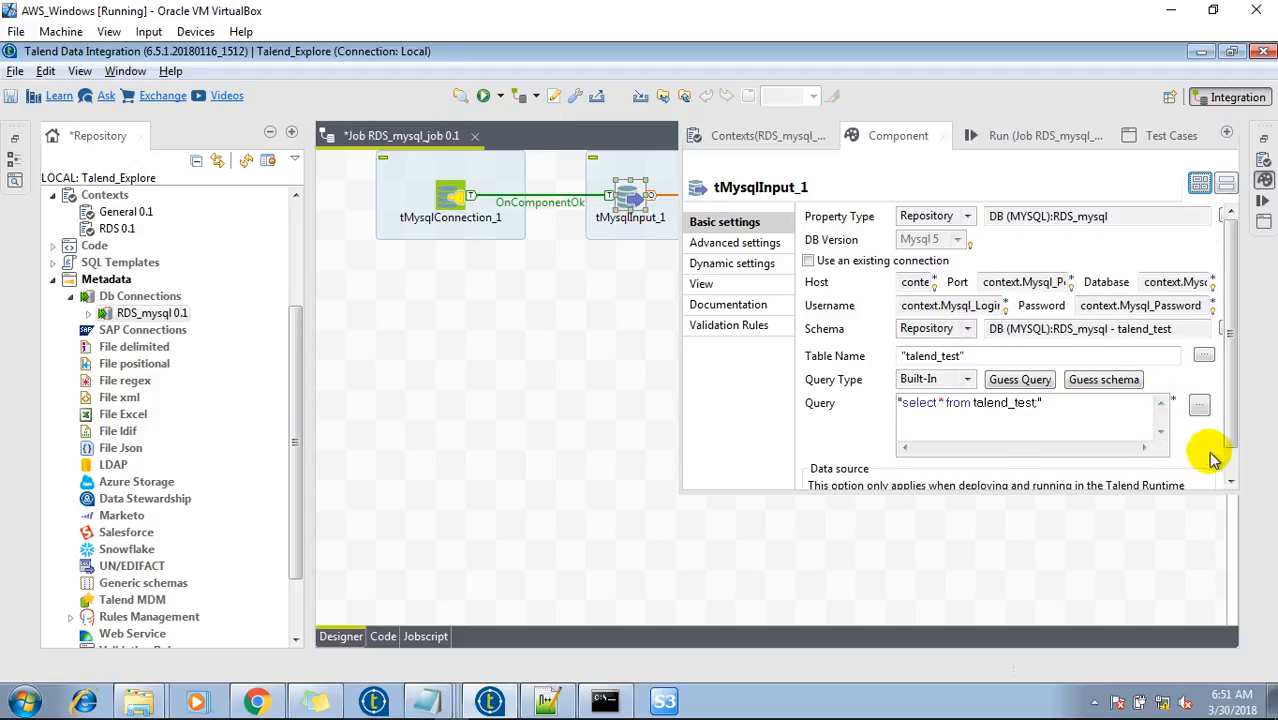
pyautogui.moveTo(1234, 435); pyautogui.dragTo(1232, 470)
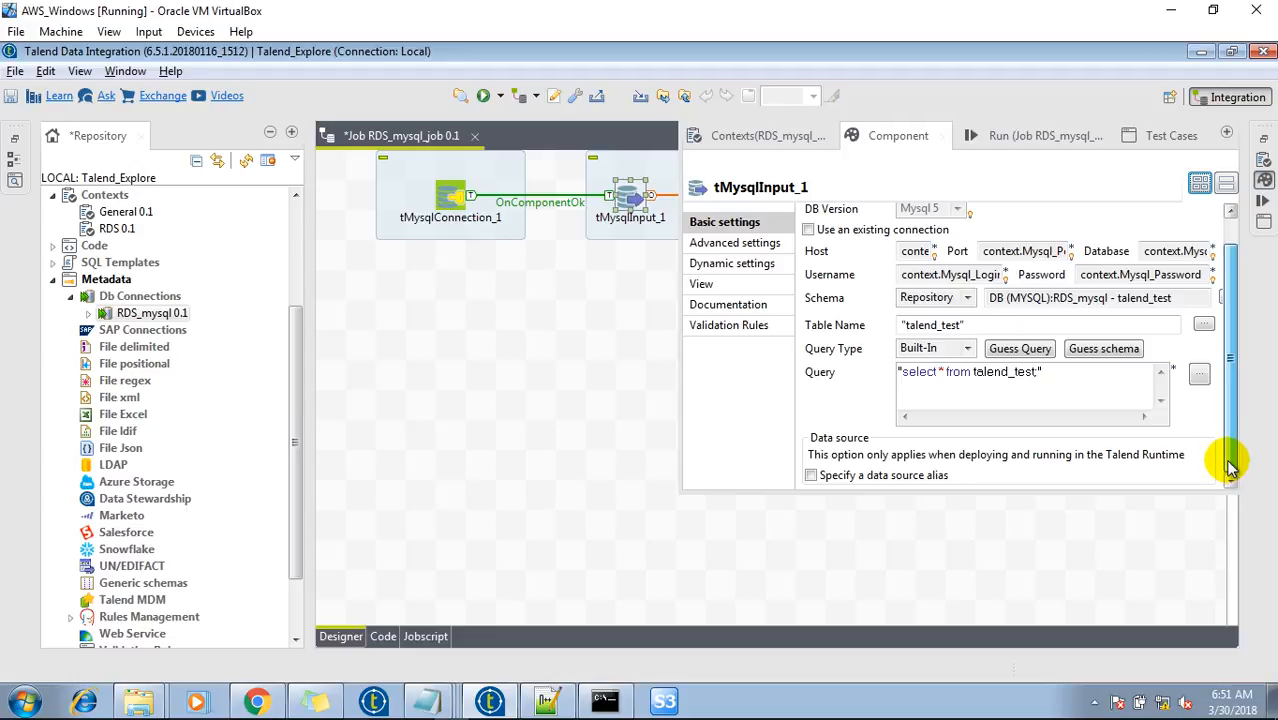
pyautogui.scroll(1, 1047, 456)
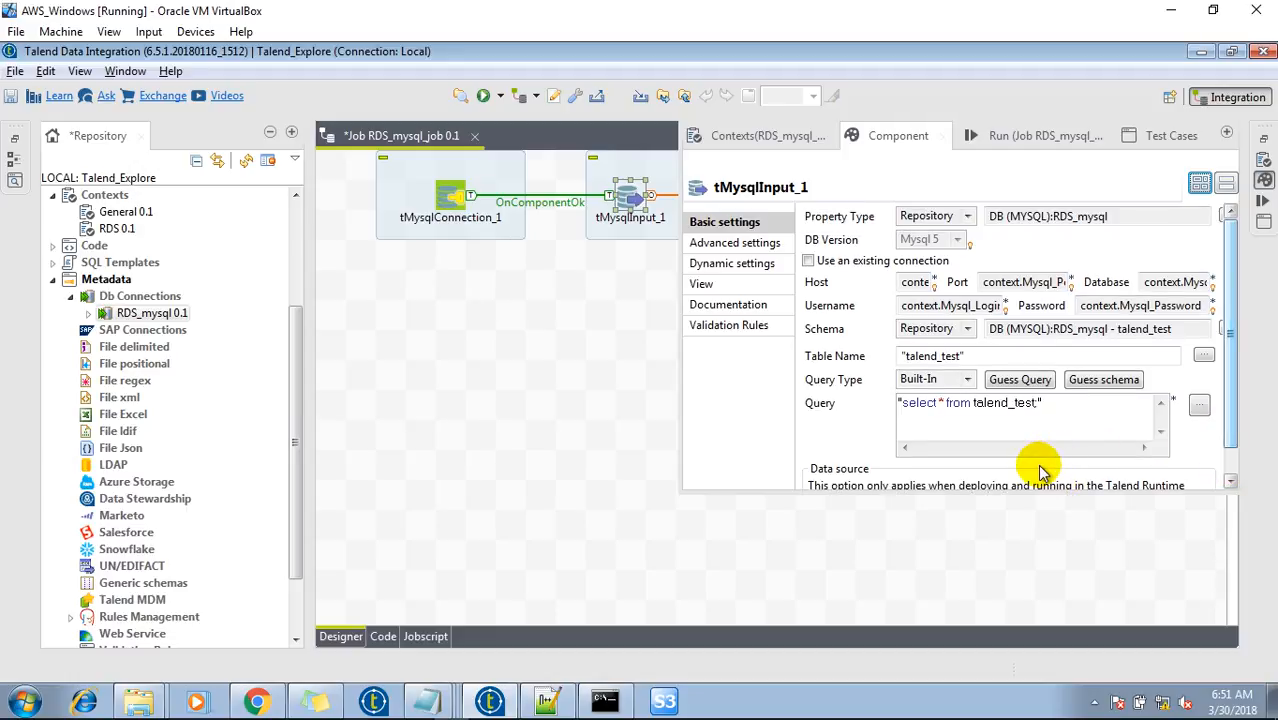
pyautogui.click(1221, 328)
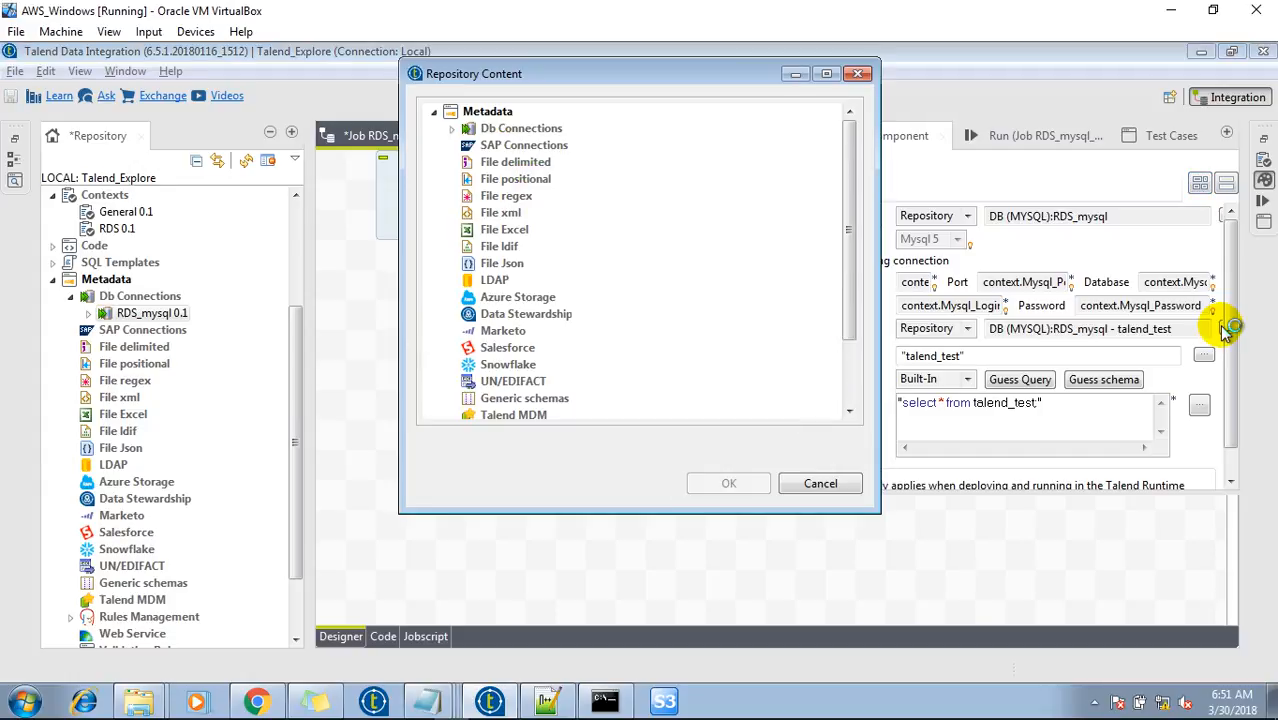
pyautogui.click(820, 484)
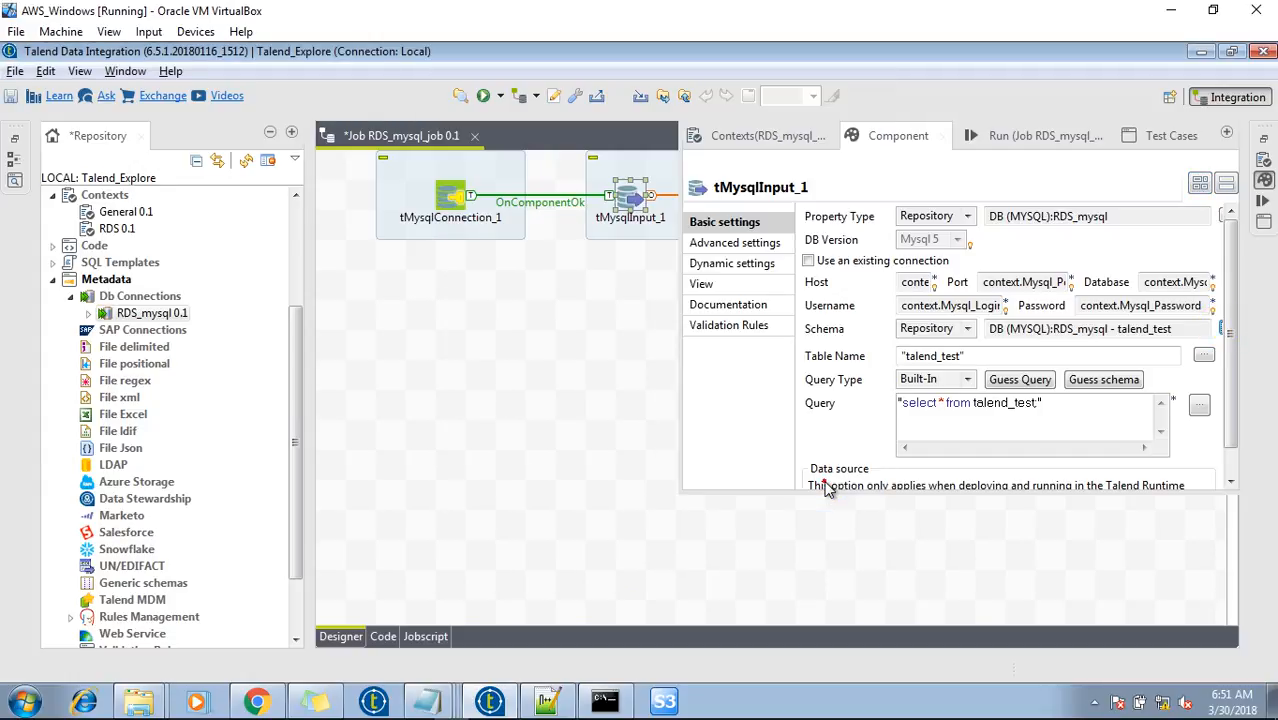
pyautogui.click(1131, 380)
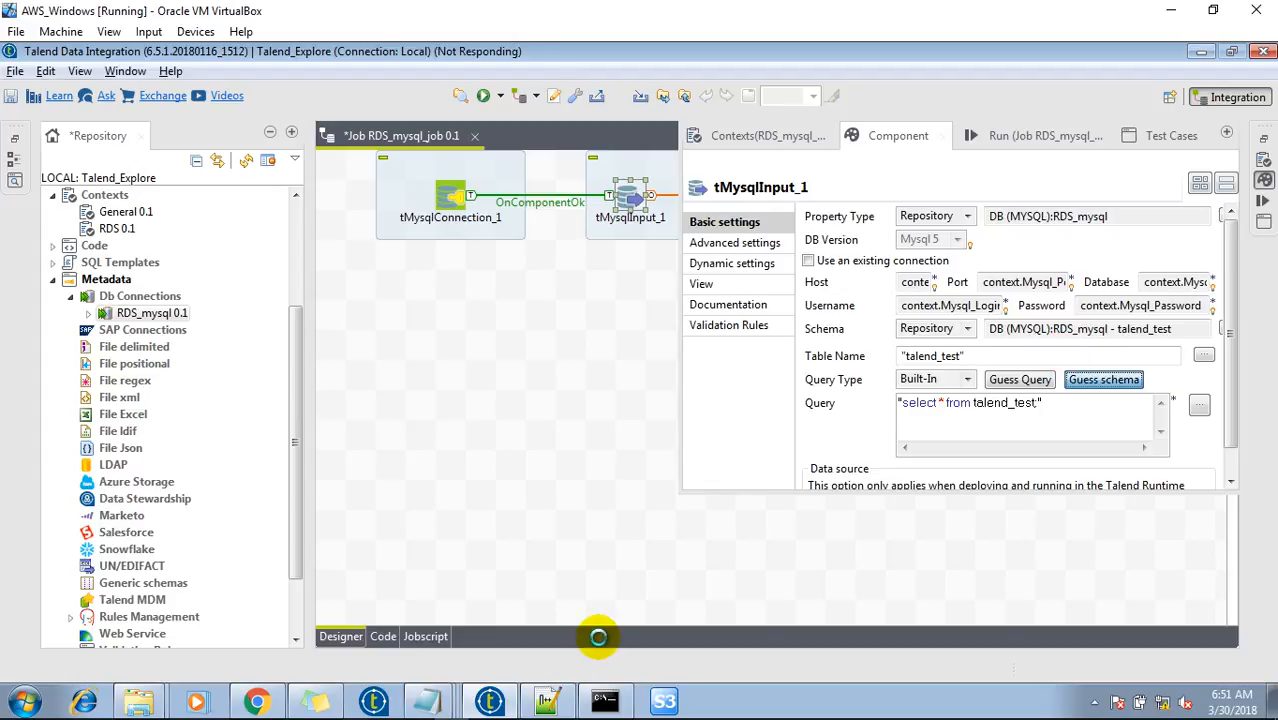
pyautogui.moveTo(384, 706)
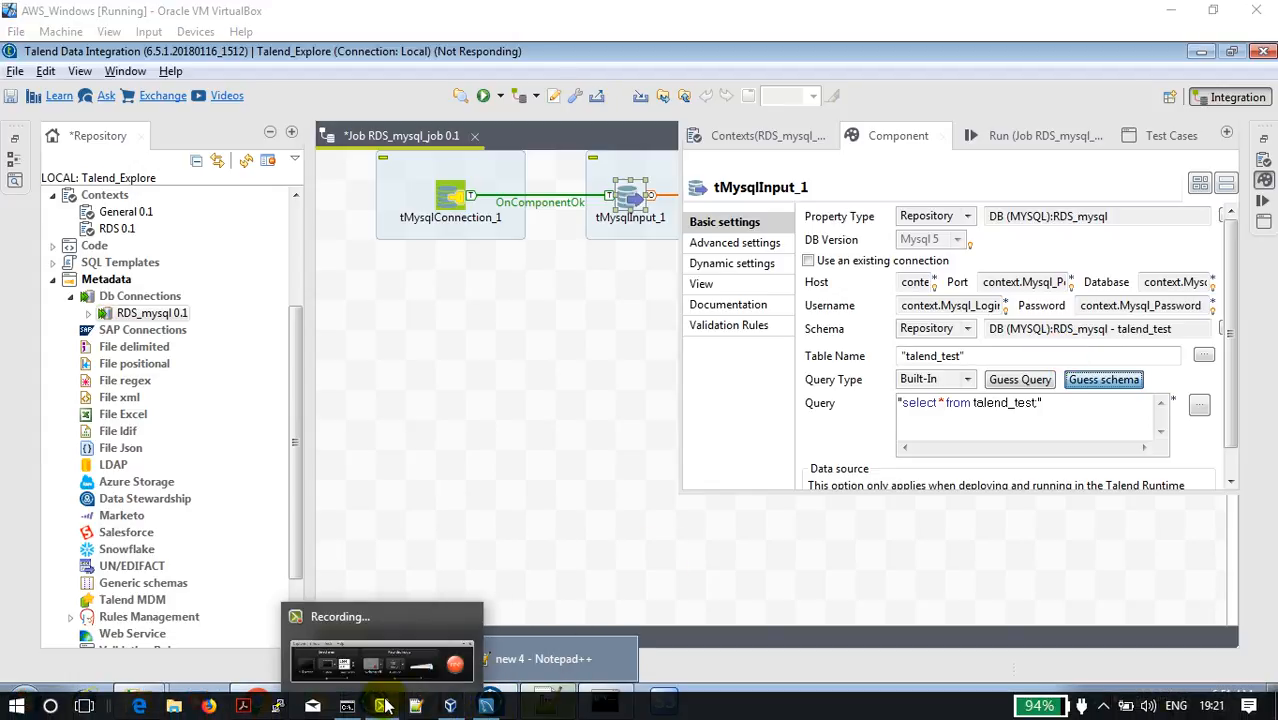
pyautogui.click(384, 706)
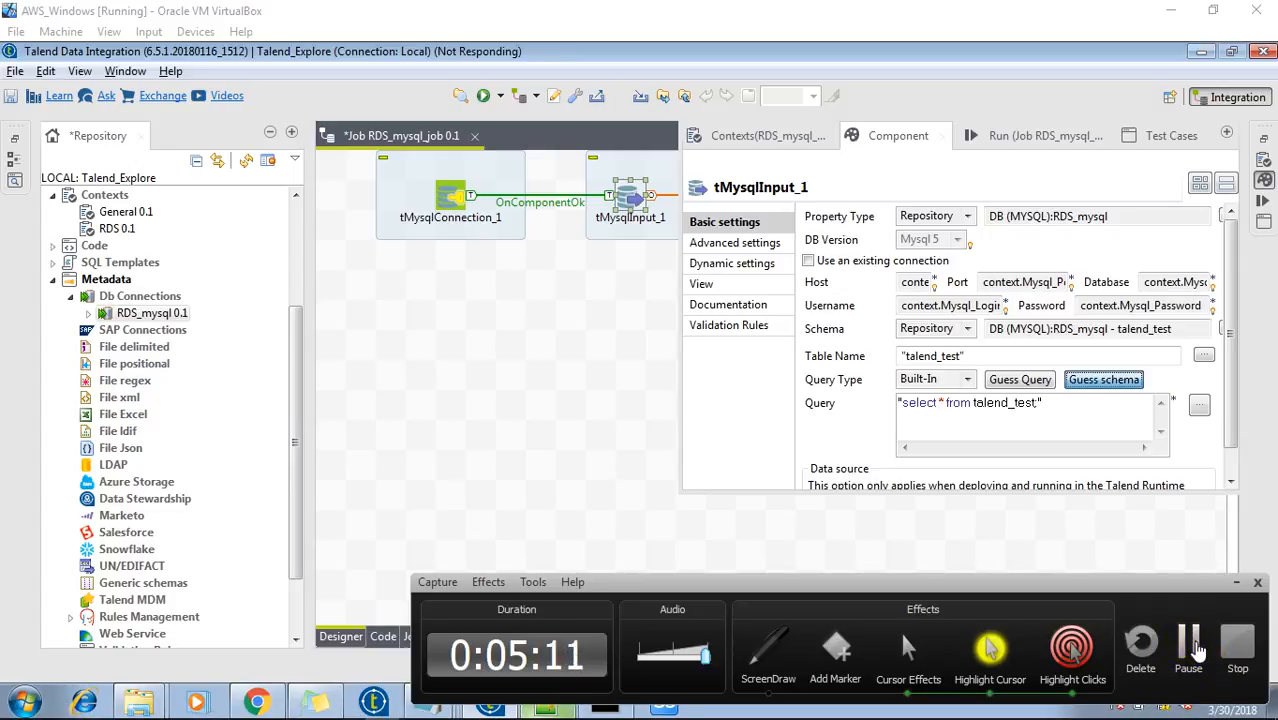
pyautogui.click(1177, 650)
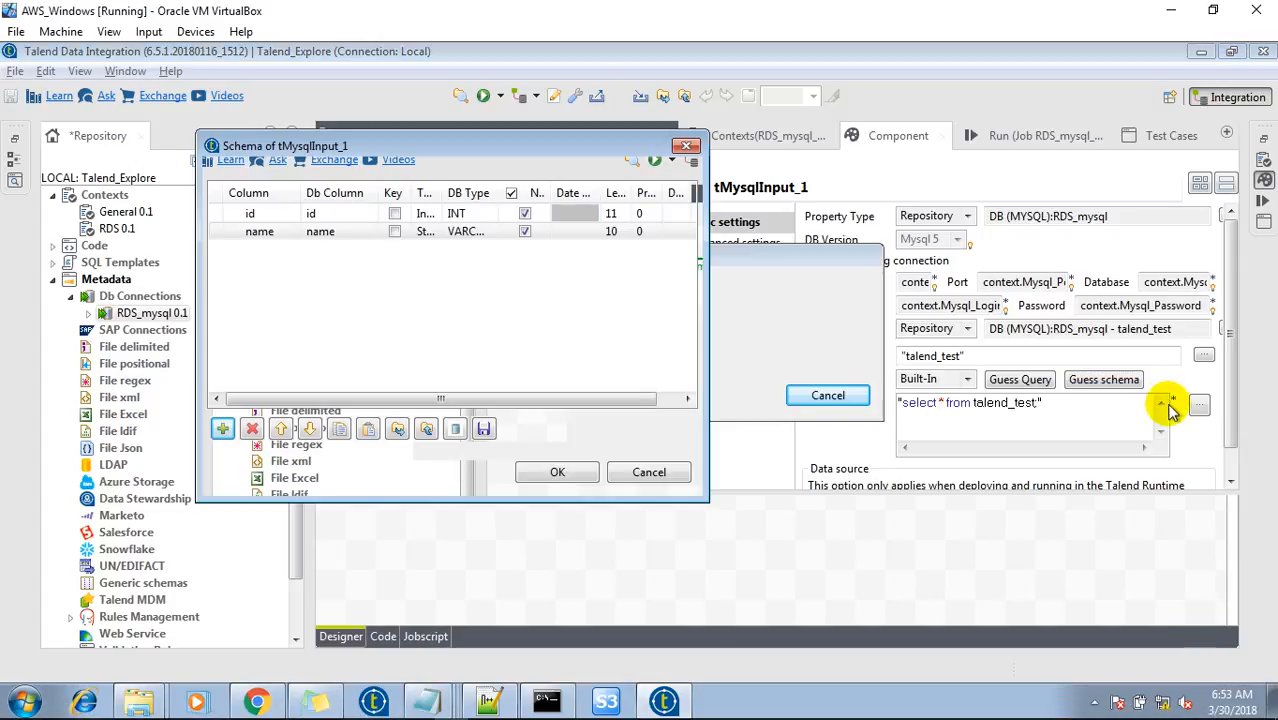
# Add several new columns below id and name in tMysqlInput_1's schema
pyautogui.click(223, 430)
pyautogui.click(223, 430)
pyautogui.click(223, 430)
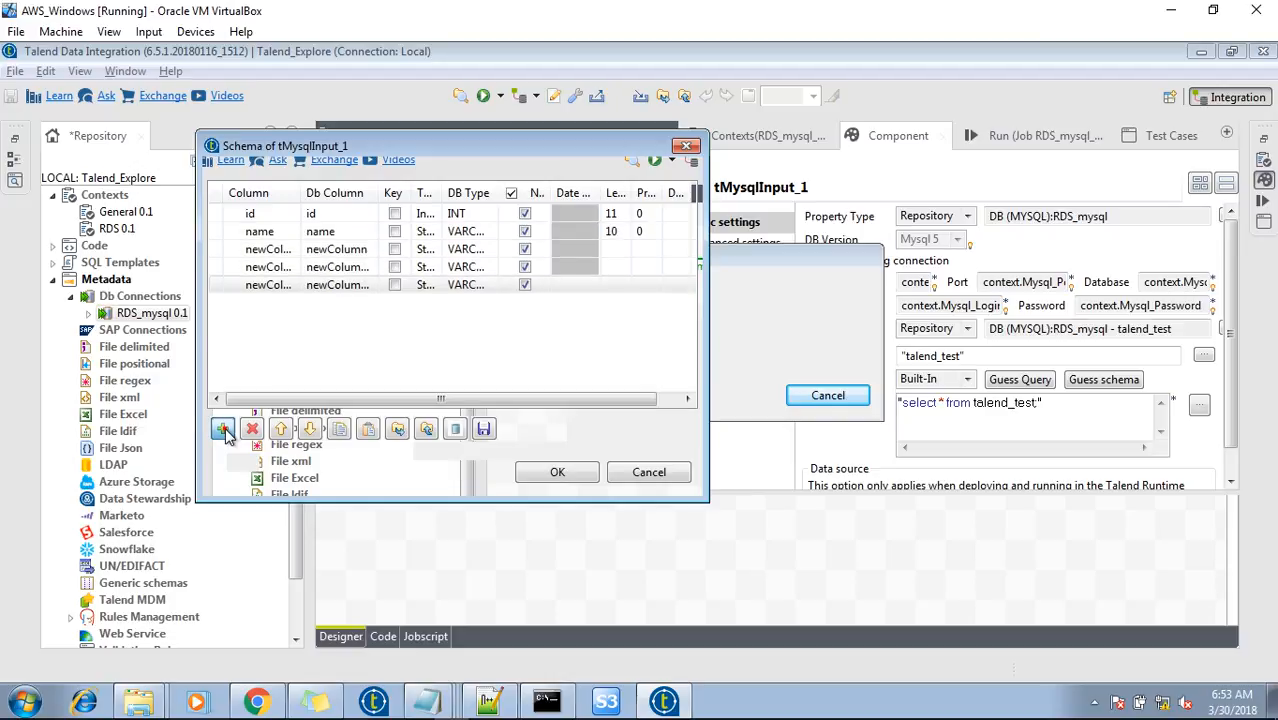
pyautogui.click(223, 430)
pyautogui.click(223, 430)
pyautogui.click(223, 430)
pyautogui.click(223, 430)
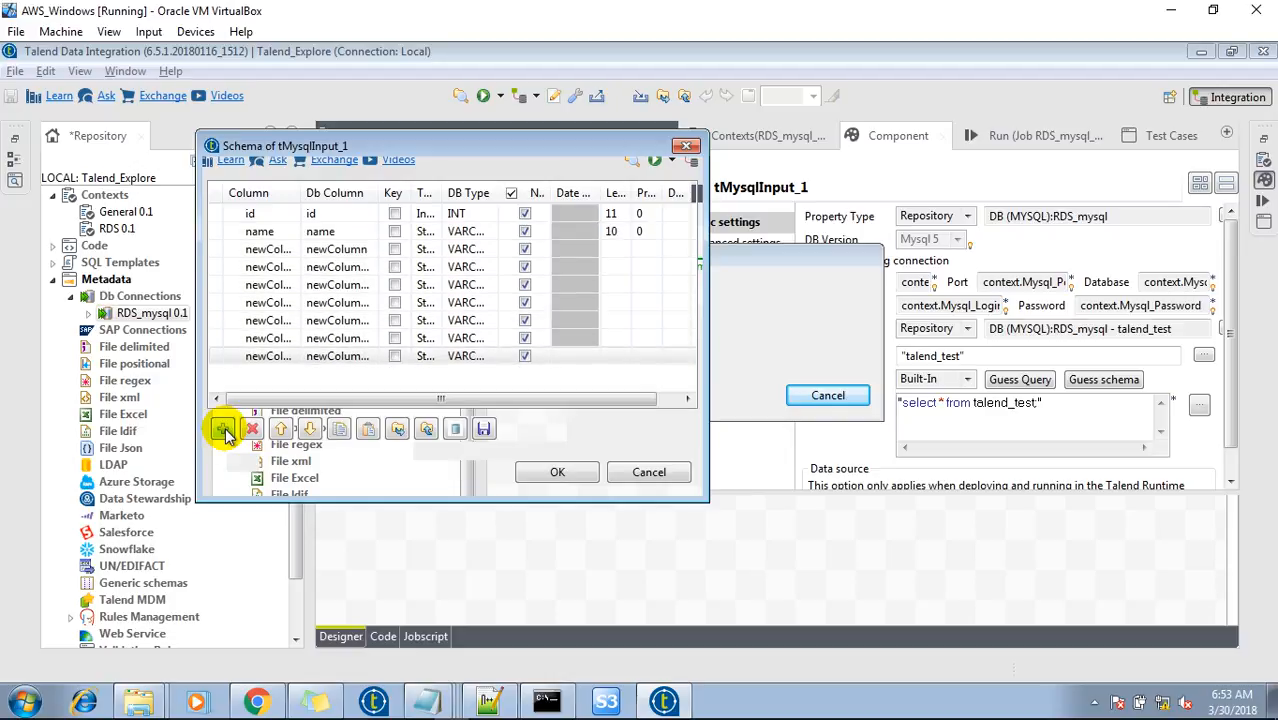
pyautogui.click(225, 430)
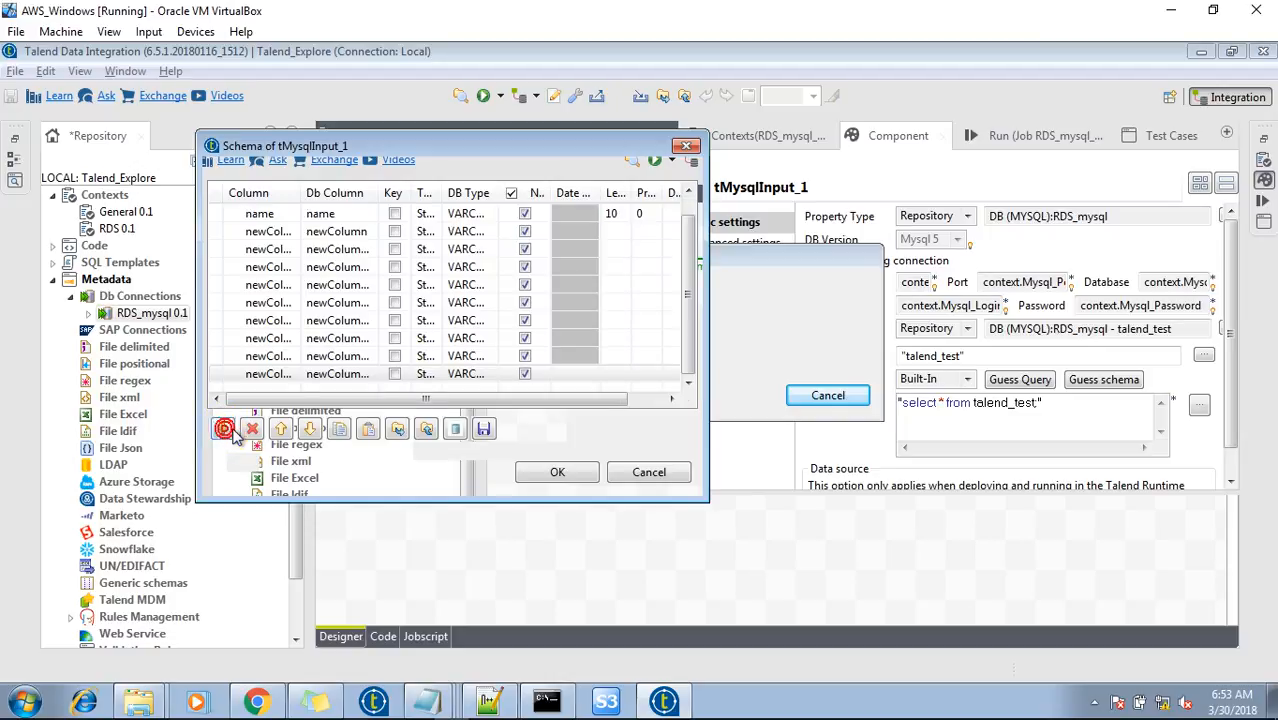
# Delete all the newly added columns from tMysqlInput_1's schema, keeping only id and name
pyautogui.click(254, 429)
pyautogui.click(254, 429)
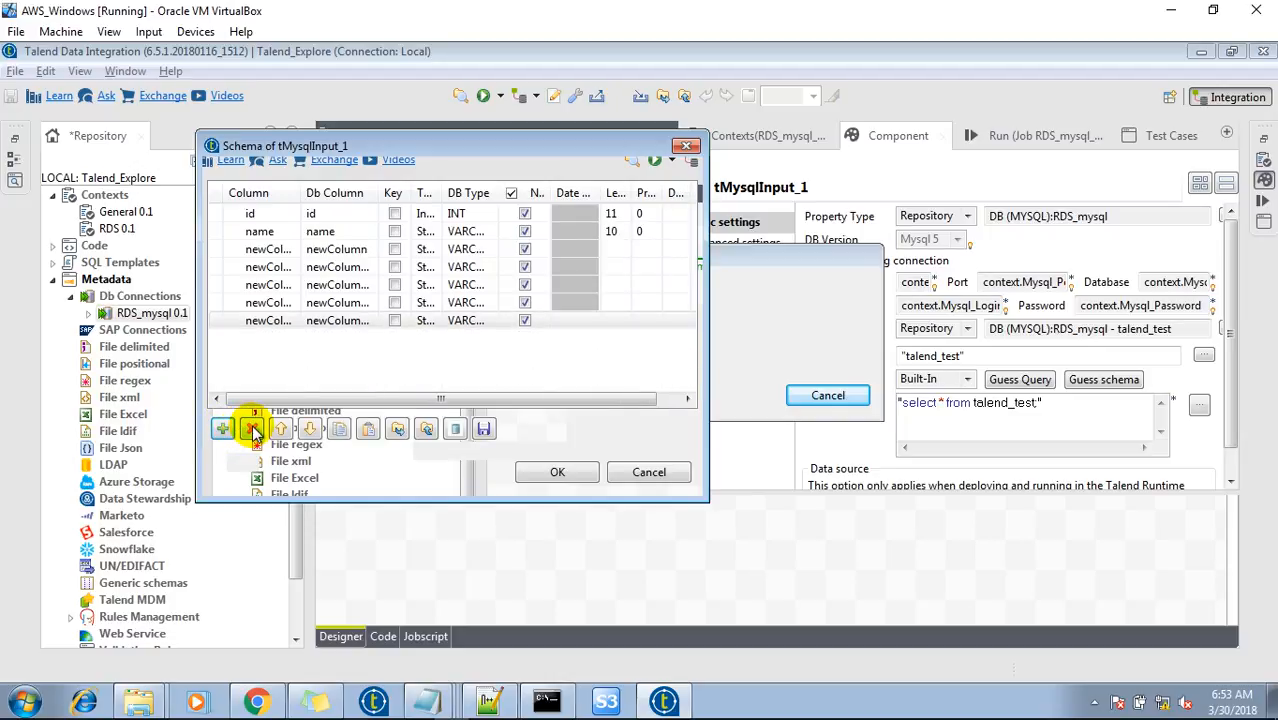
pyautogui.click(254, 429)
pyautogui.click(254, 429)
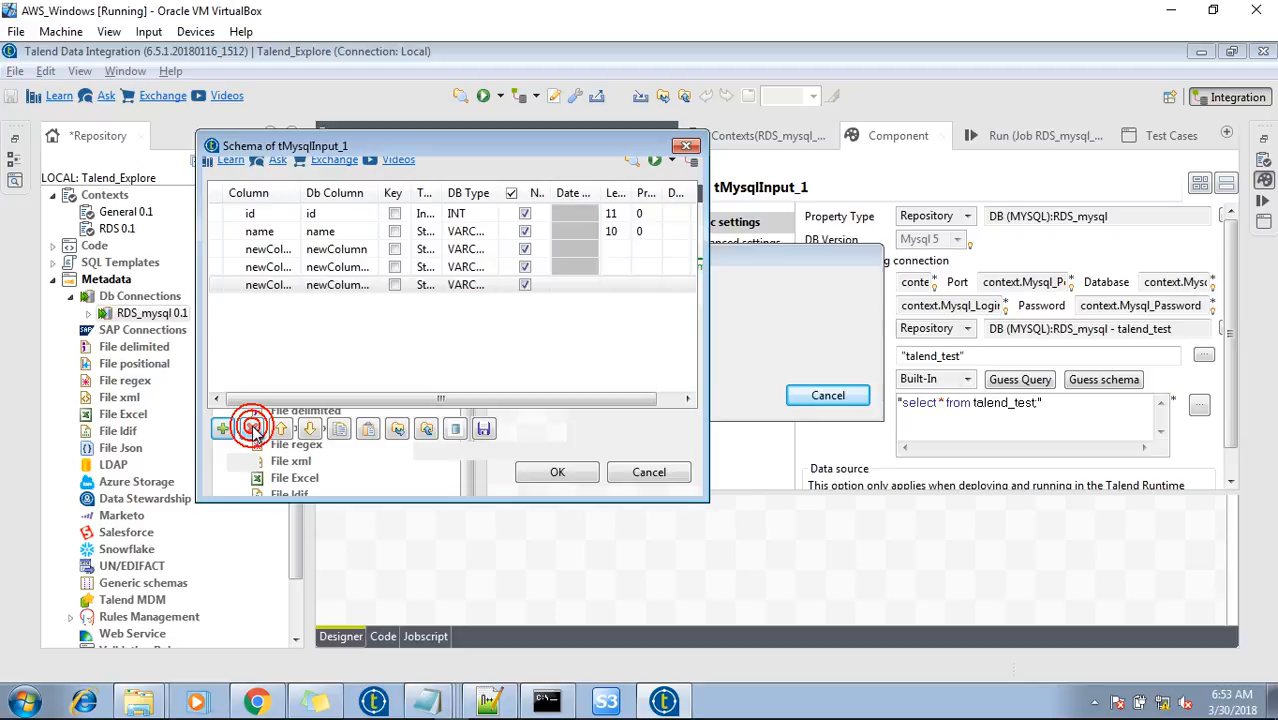
pyautogui.click(254, 429)
pyautogui.click(254, 429)
pyautogui.click(254, 429)
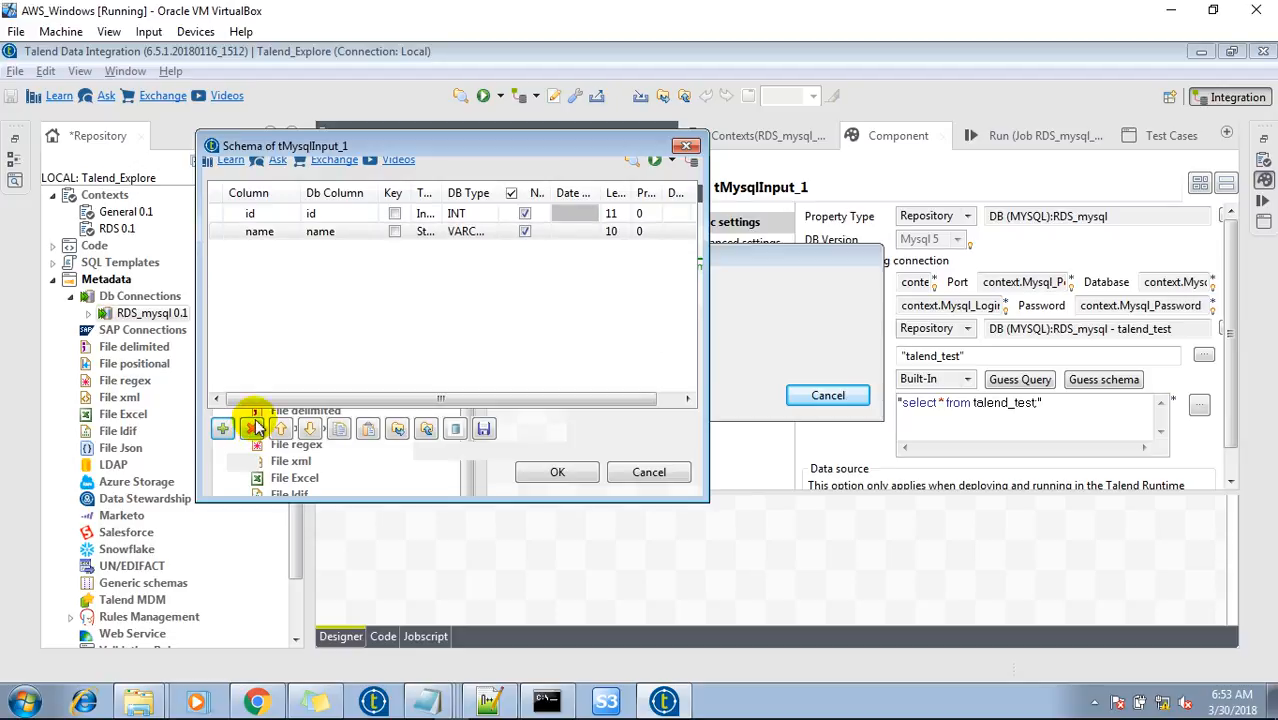
# Check the names and DB types of the id and name columns, accept the guessed schema, and return to the job design
pyautogui.click(280, 218)
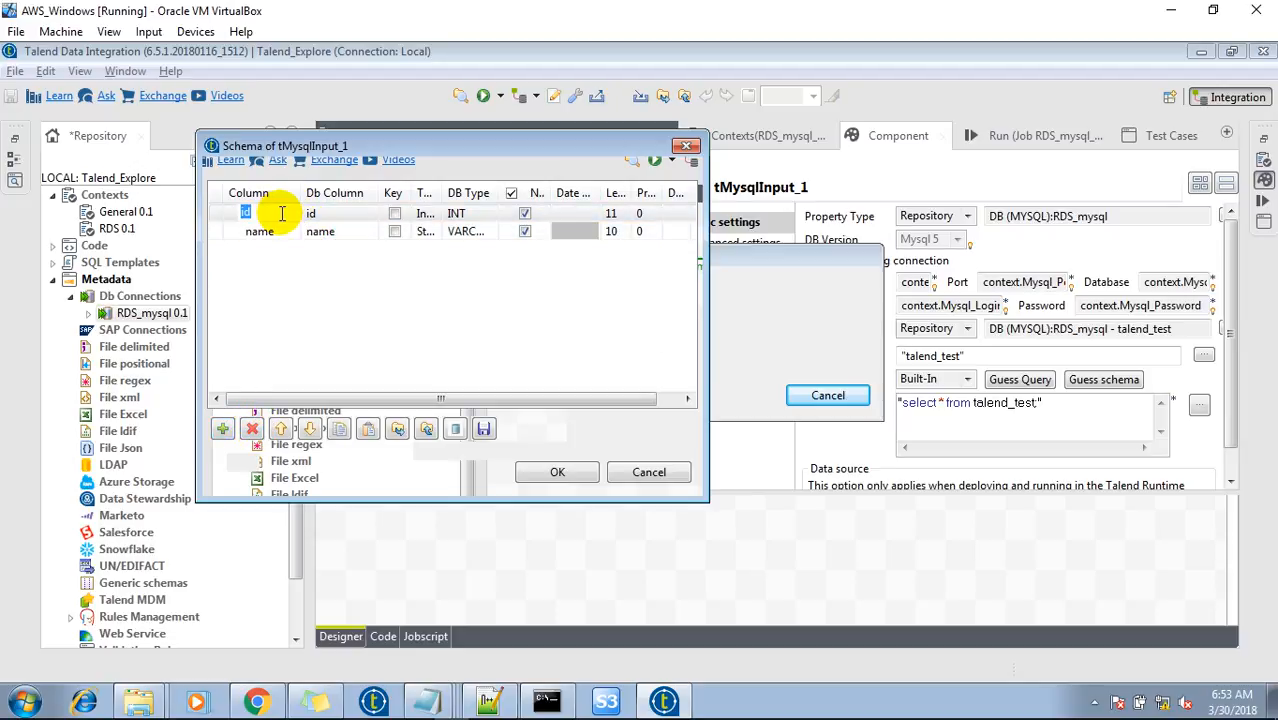
pyautogui.click(272, 213)
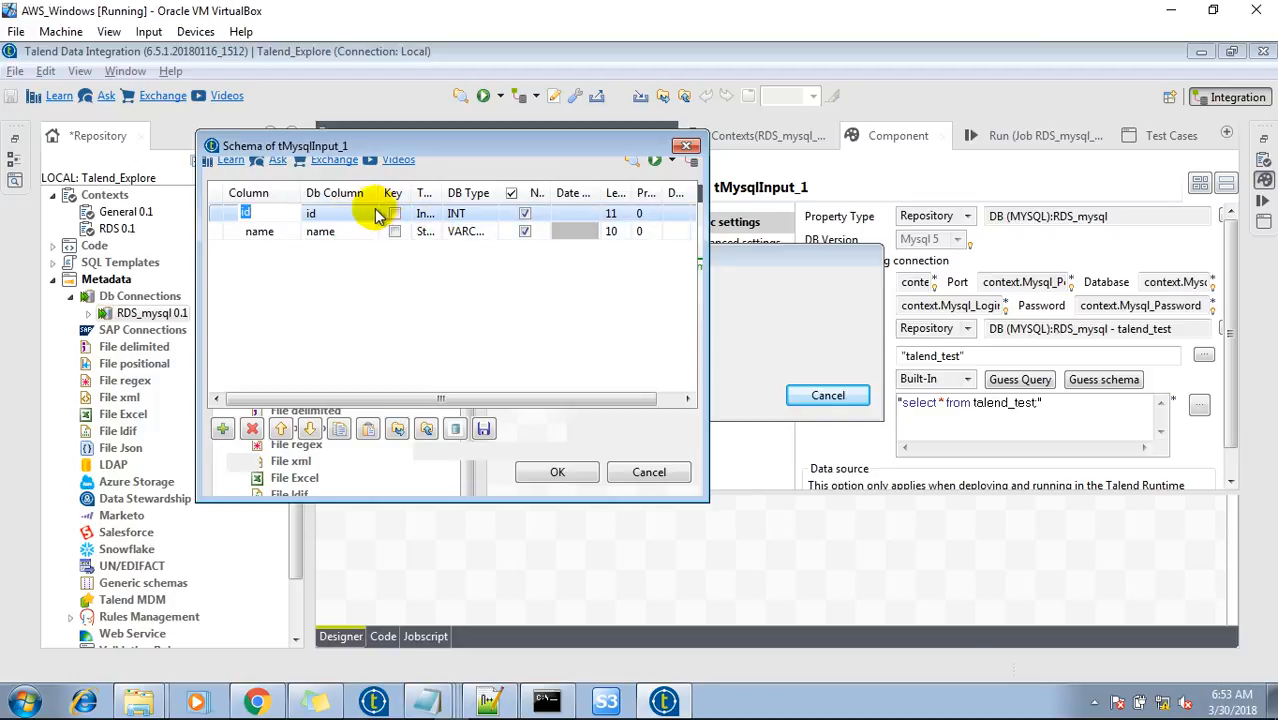
pyautogui.click(460, 214)
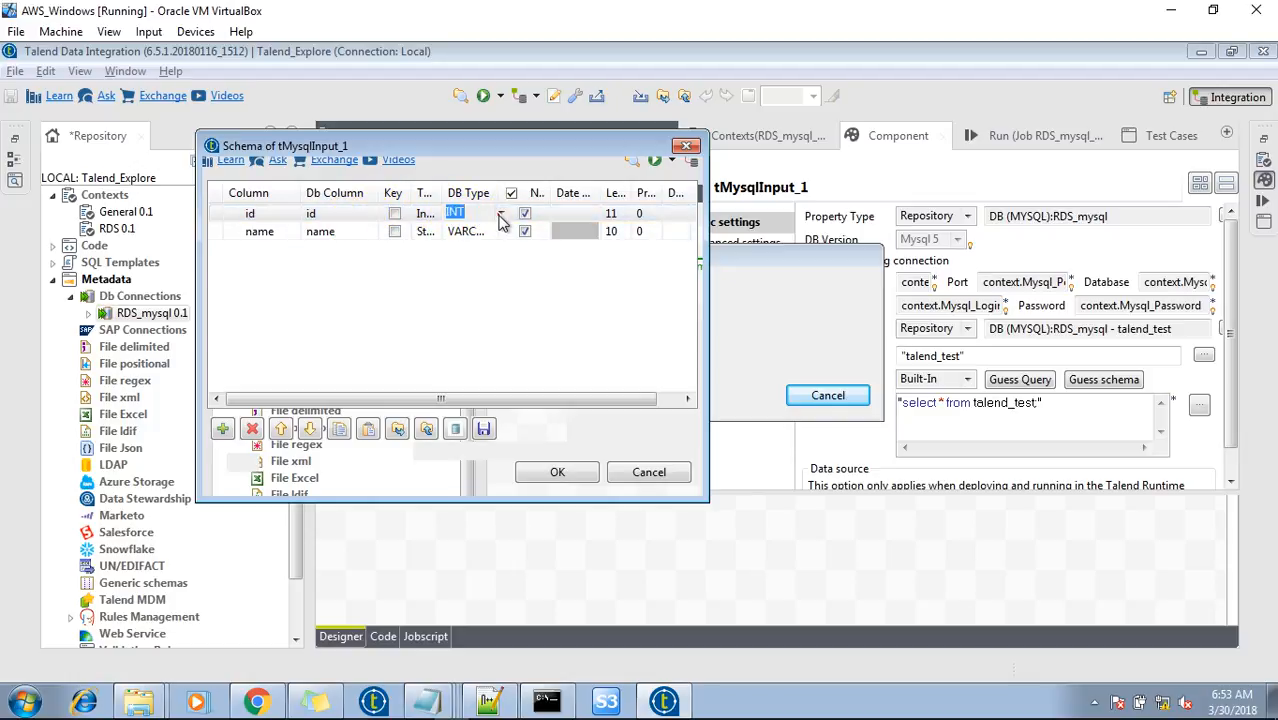
pyautogui.click(500, 215)
pyautogui.click(503, 231)
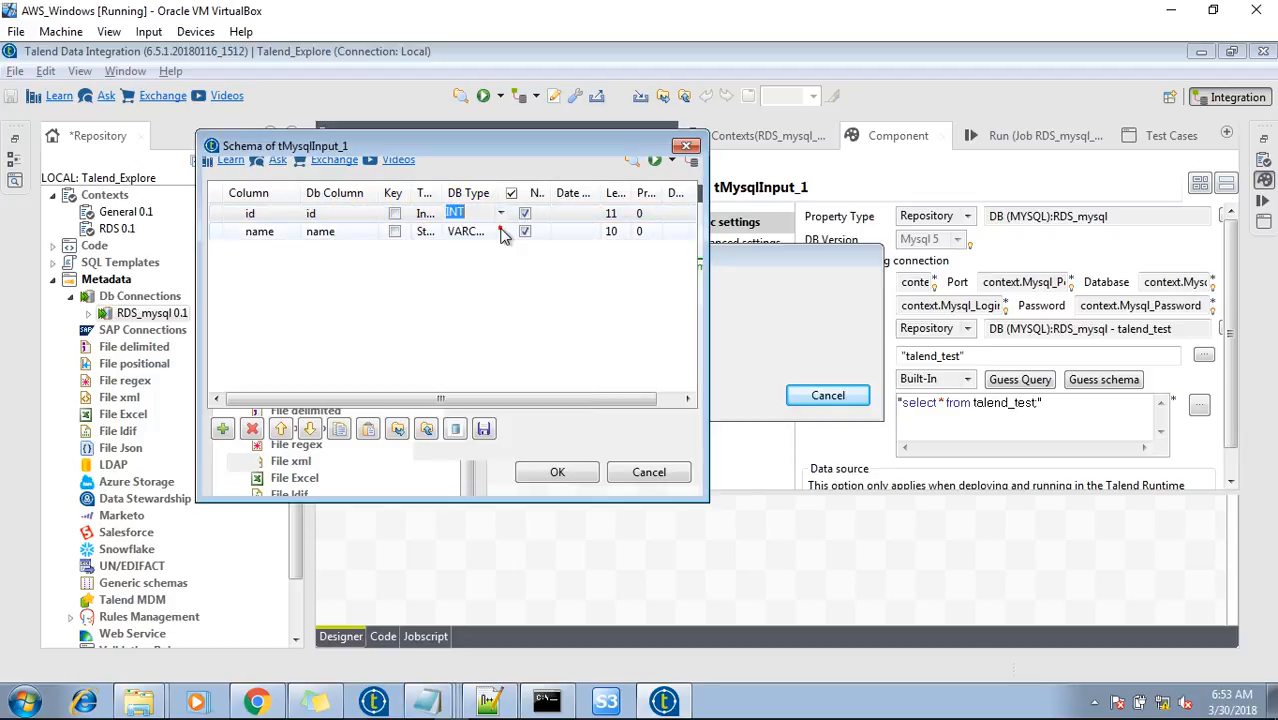
pyautogui.click(256, 230)
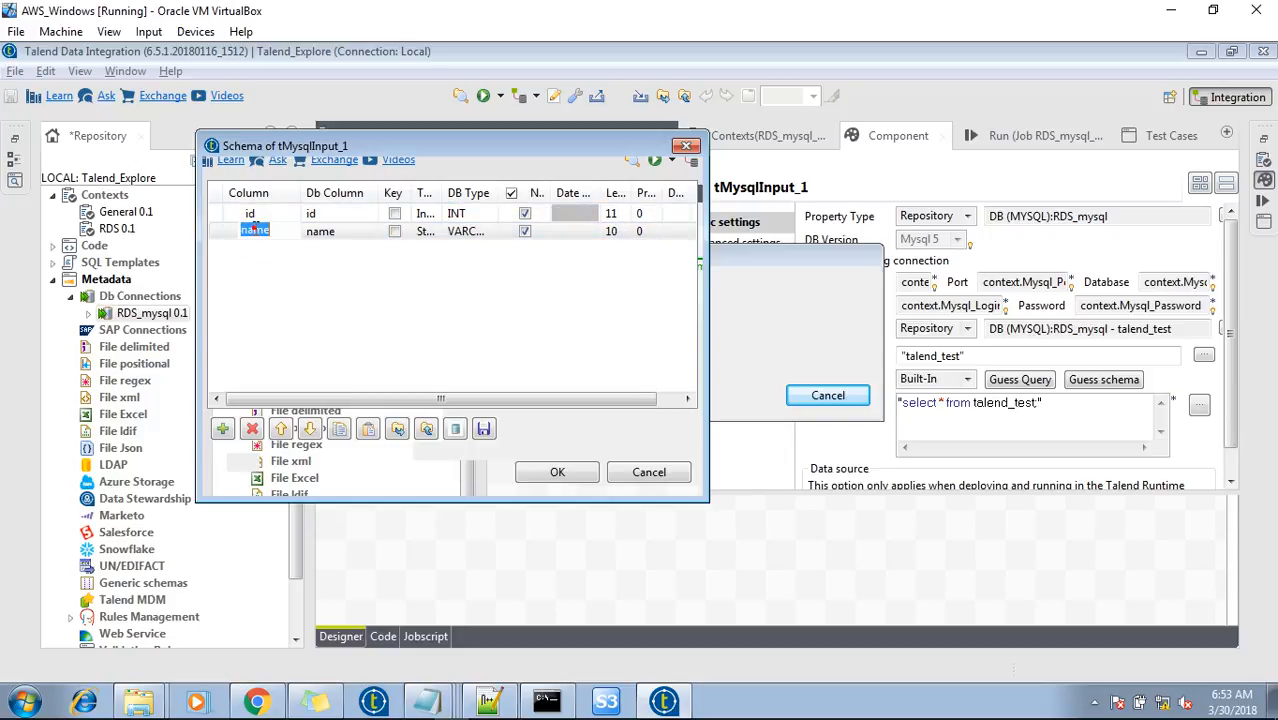
pyautogui.click(486, 231)
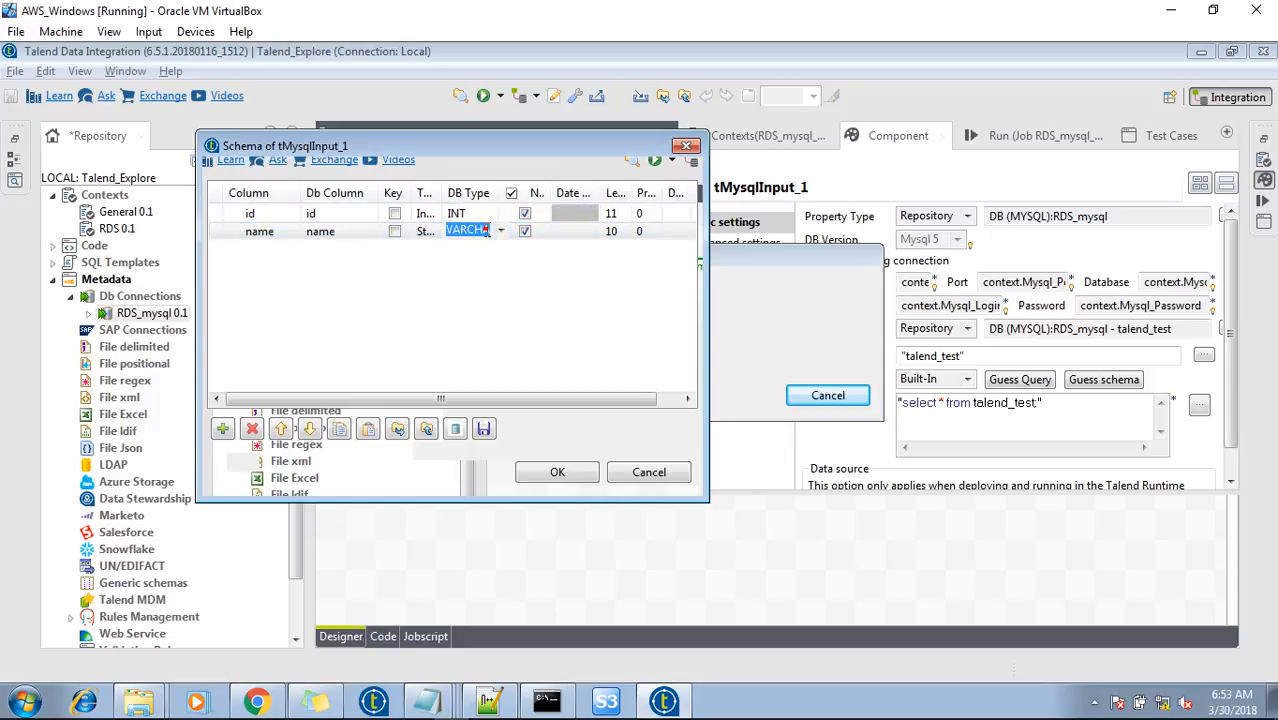
pyautogui.click(575, 472)
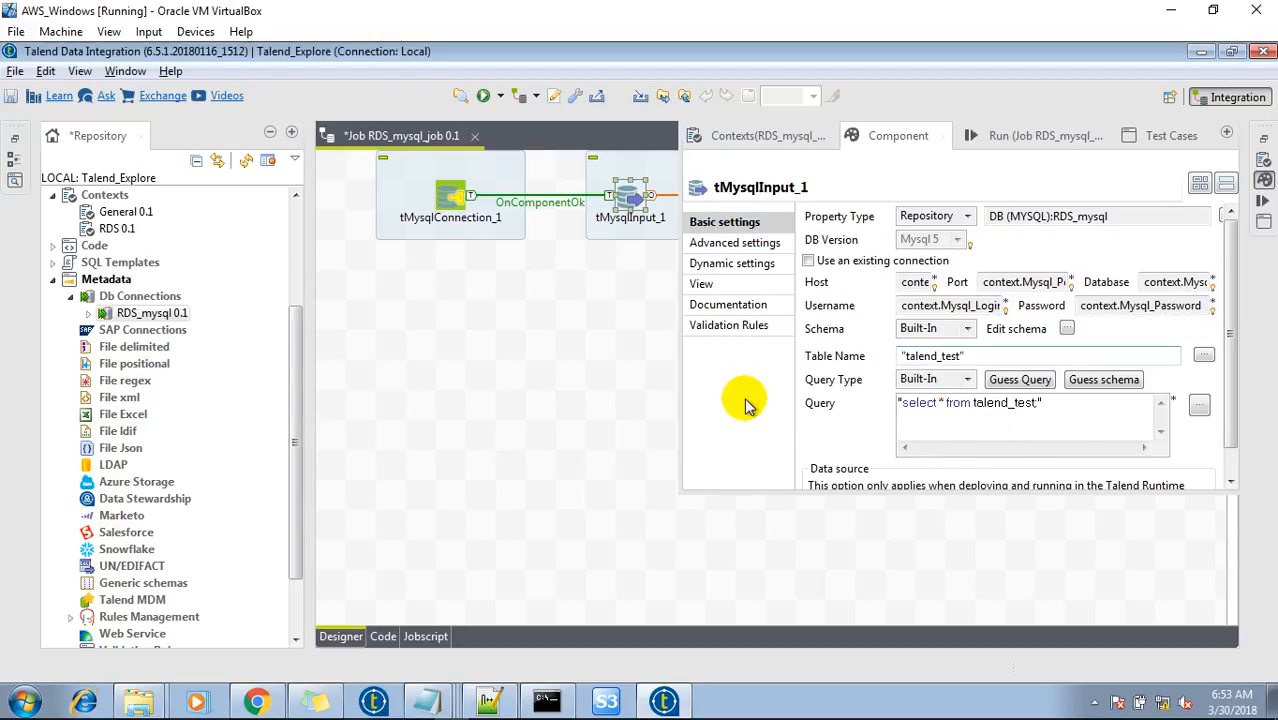
pyautogui.click(553, 389)
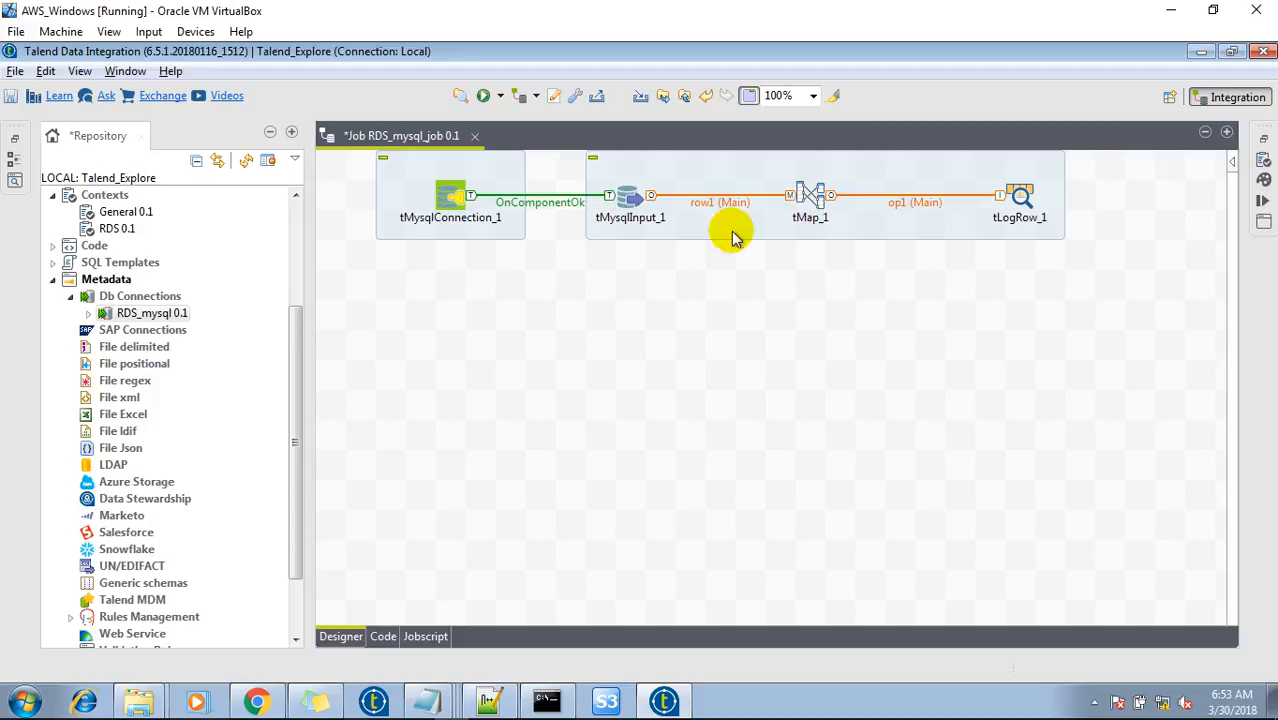
# Examine how row1's id and name columns link to output op1 in tMap_1, and cancel the mapping editor
pyautogui.doubleClick(815, 199)
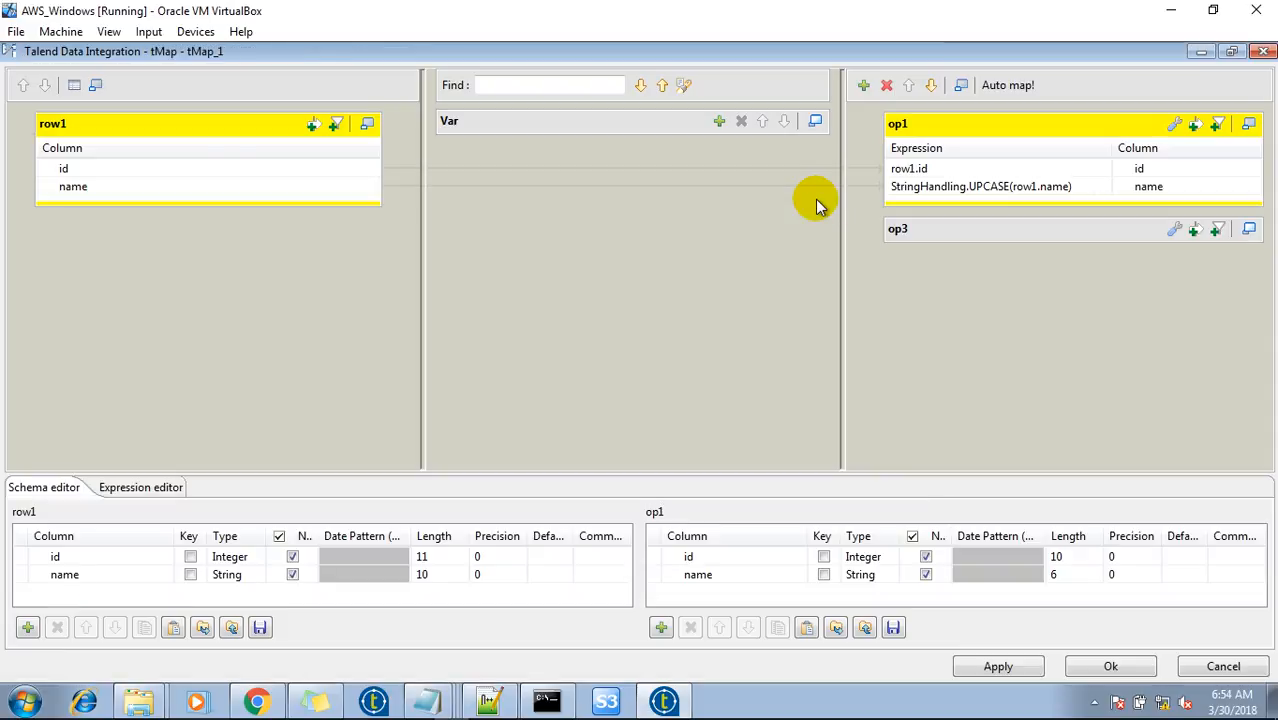
pyautogui.click(73, 171)
pyautogui.click(73, 188)
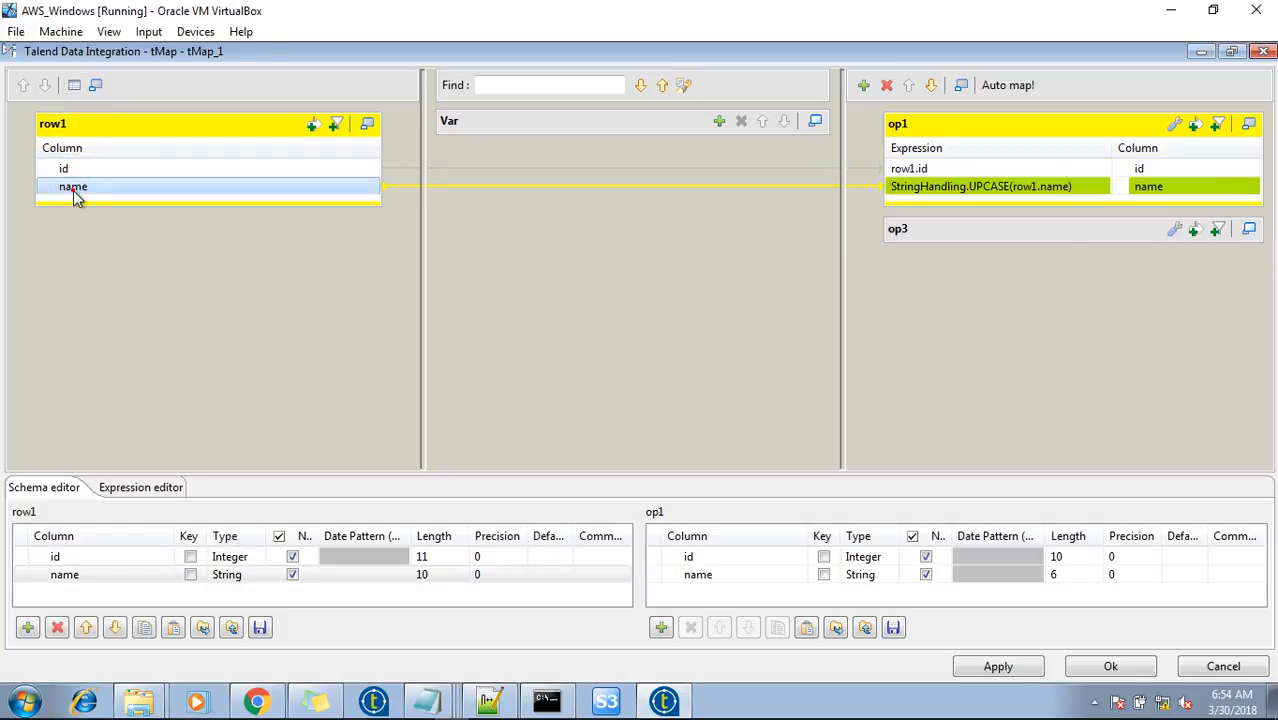
pyautogui.click(898, 125)
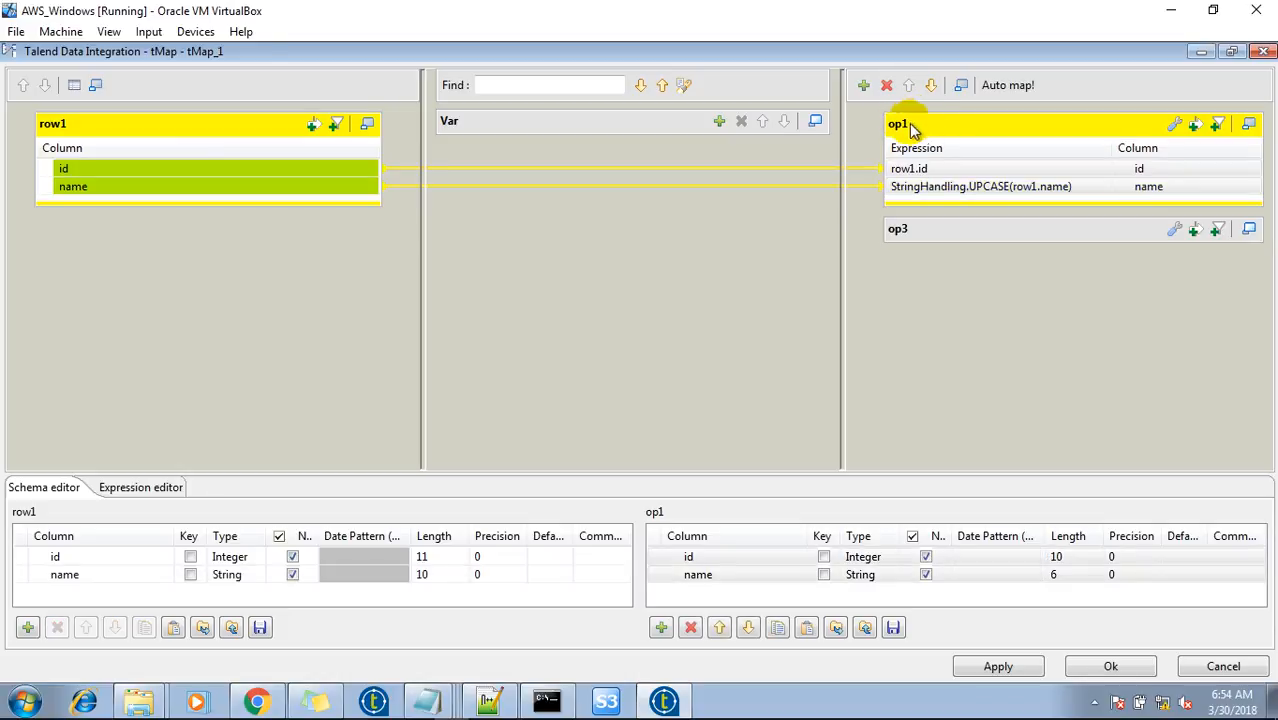
pyautogui.click(1218, 666)
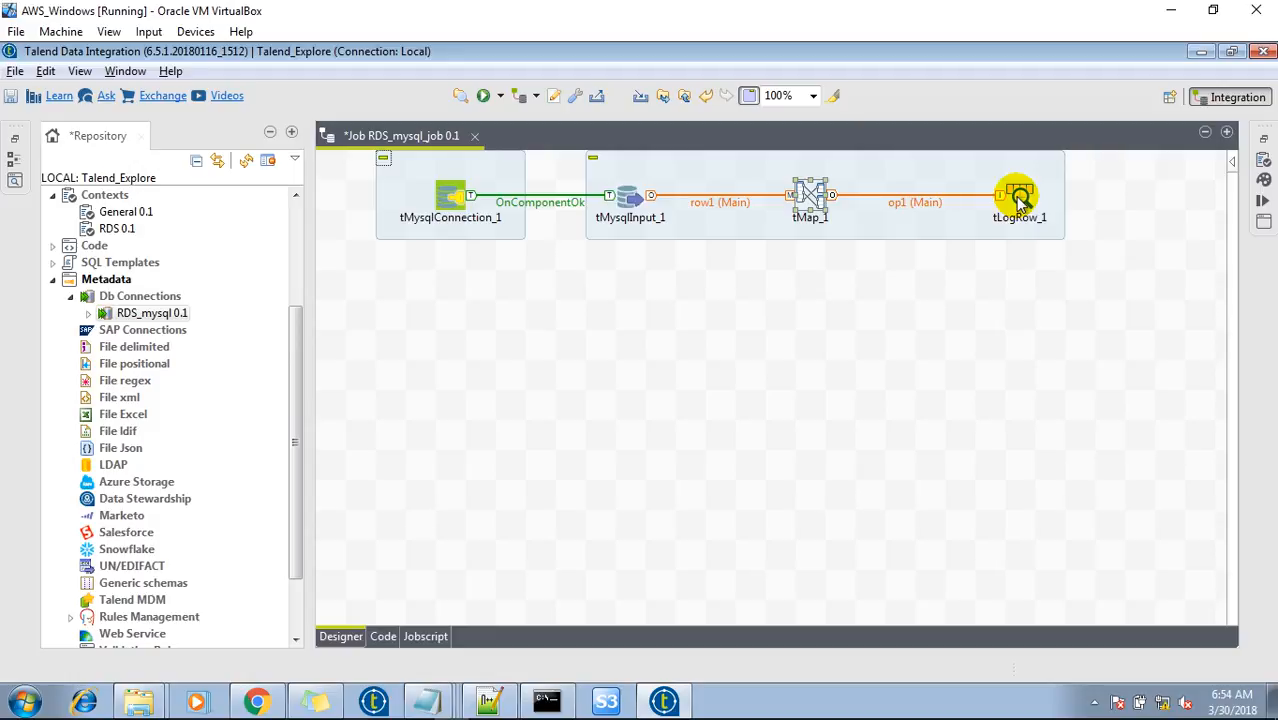
# Reopen tMap_1, auto-map row1's id and name columns to the outputs, and check both columns in row1's schema
pyautogui.doubleClick(810, 195)
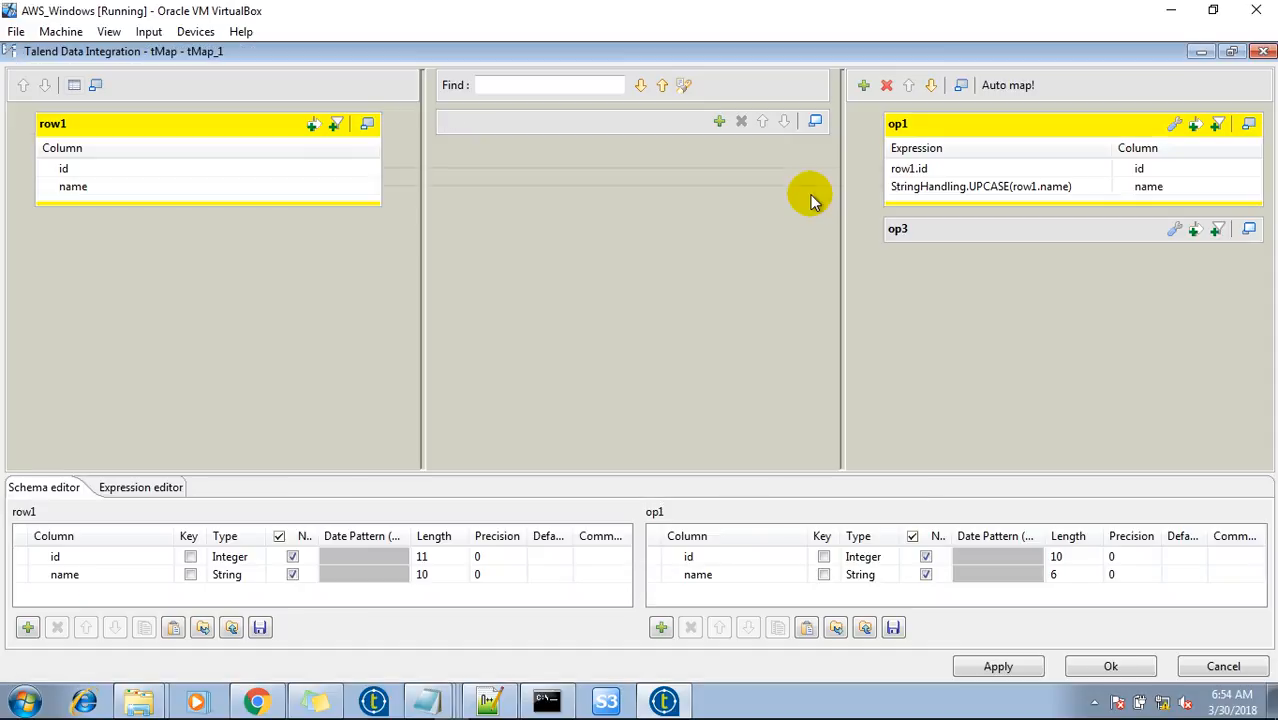
pyautogui.click(75, 170)
pyautogui.click(80, 187)
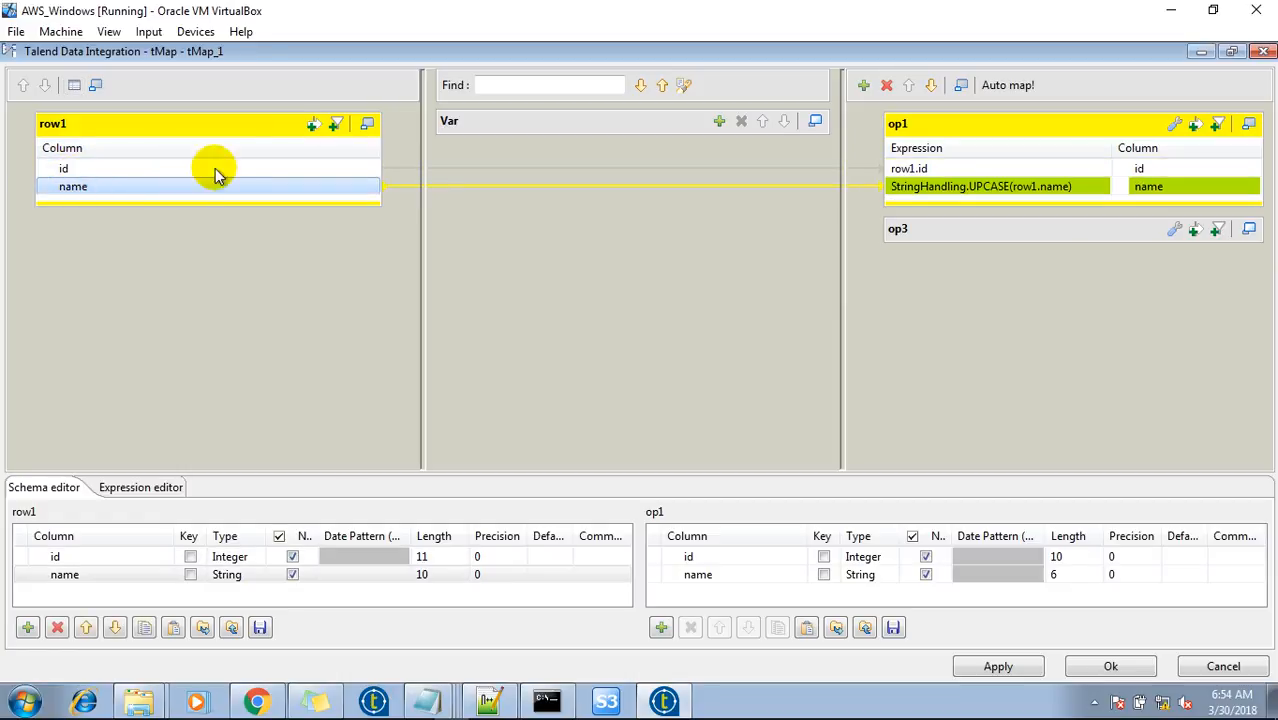
pyautogui.click(1016, 87)
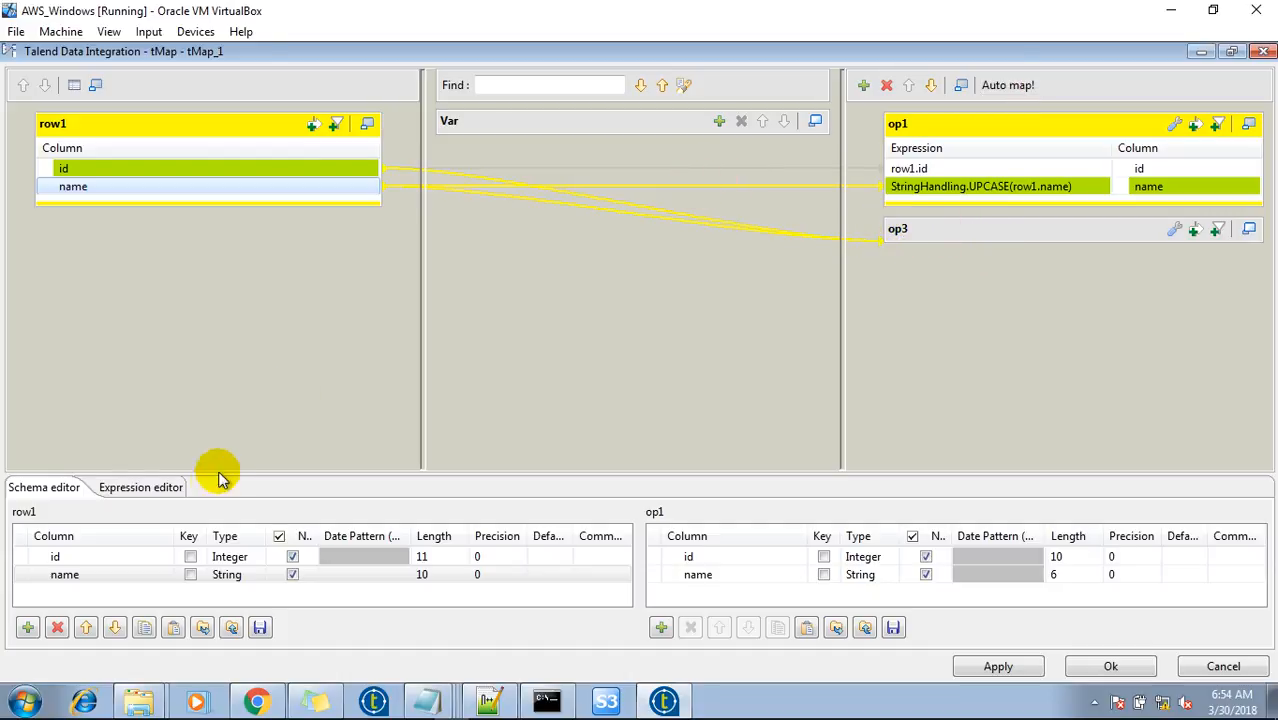
pyautogui.click(62, 558)
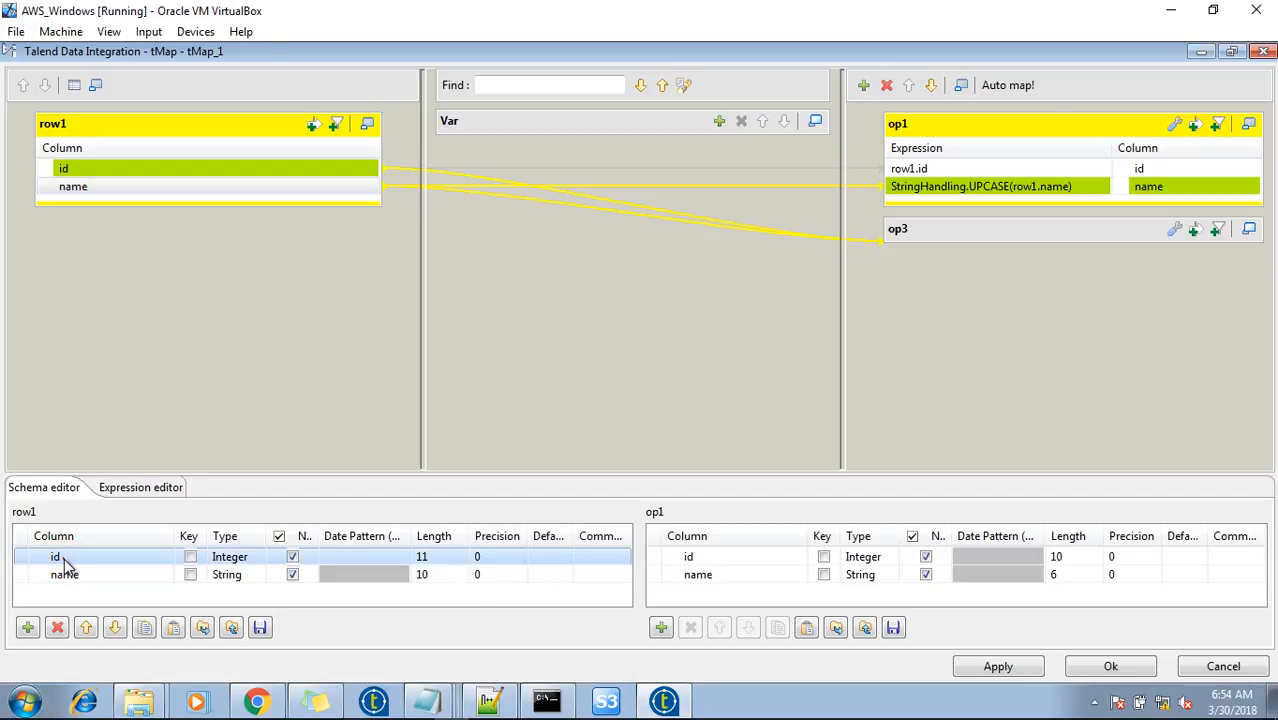
pyautogui.click(62, 574)
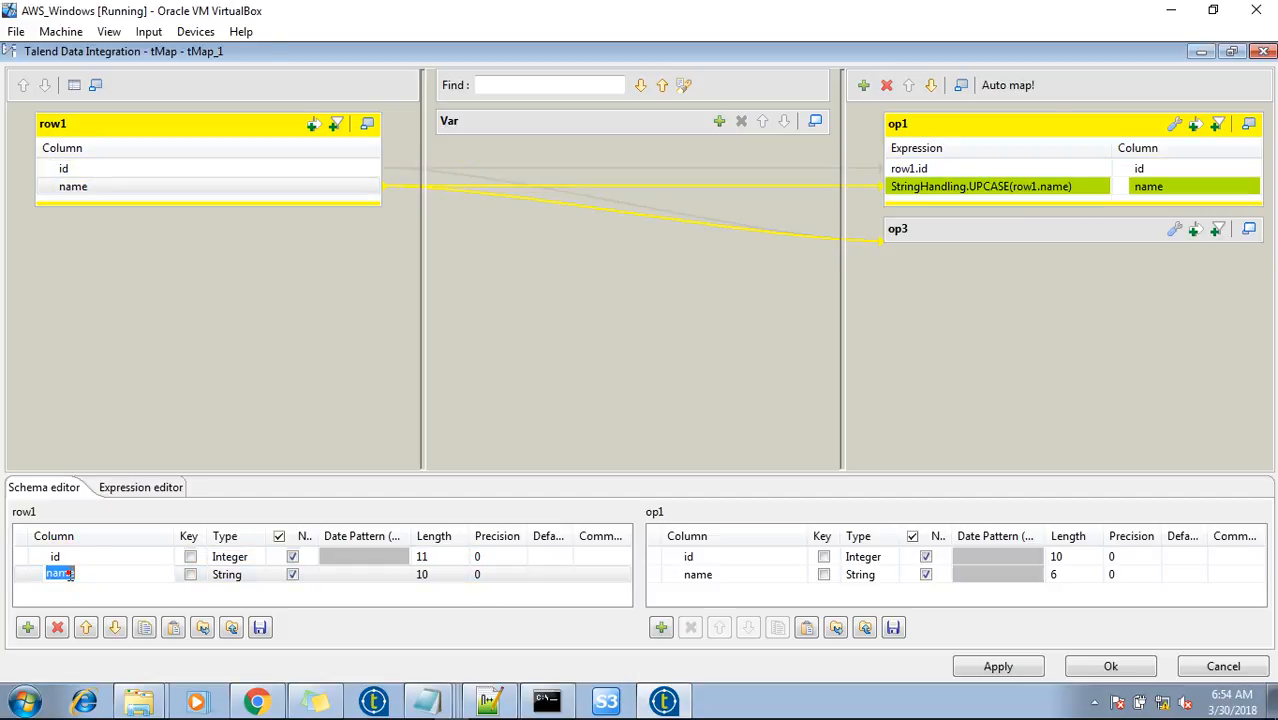
# Open op1's name expression in the Expression Builder, read the help for StringHandling's UPCASE function, and leave the expression as is
pyautogui.click(1019, 187)
pyautogui.click(1019, 187)
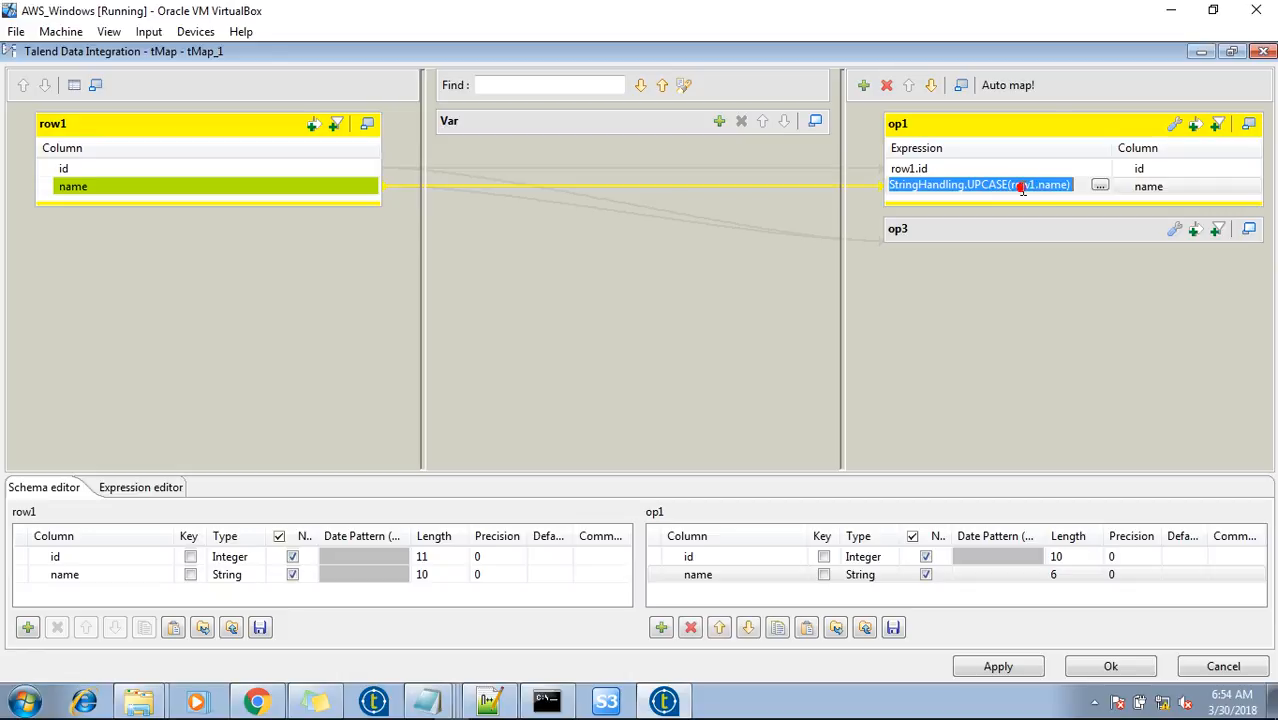
pyautogui.click(1099, 187)
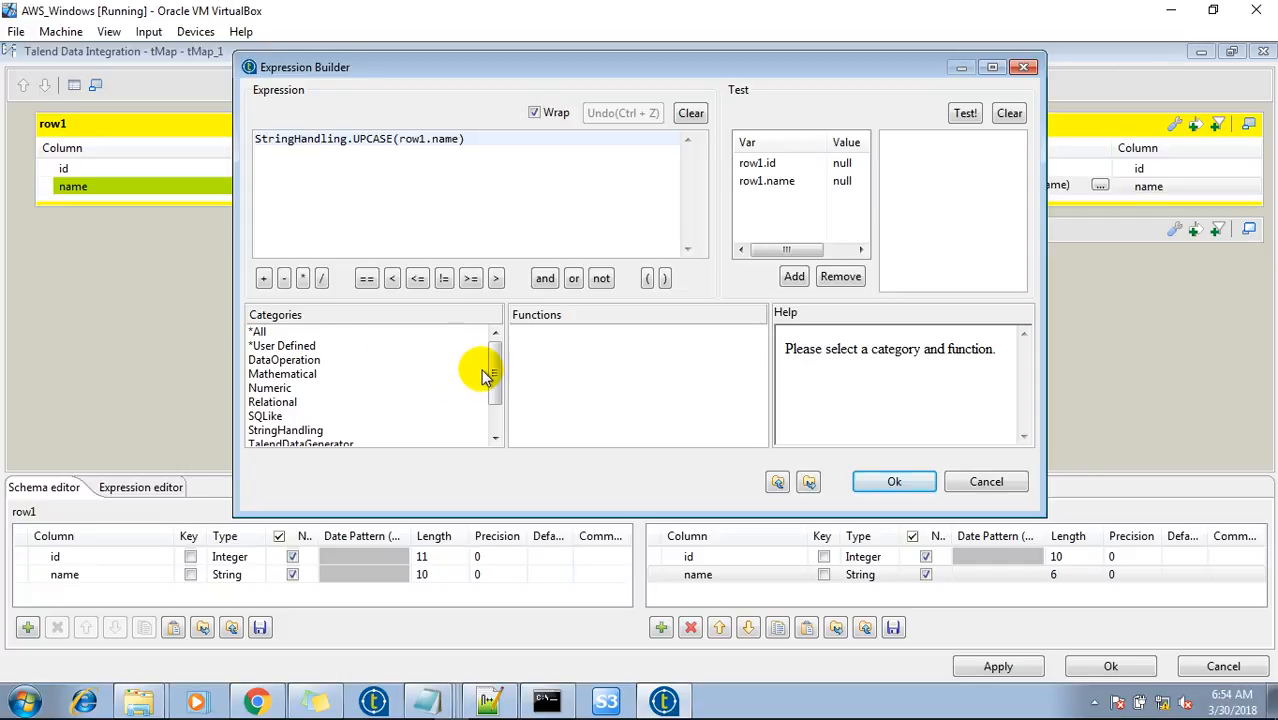
pyautogui.moveTo(494, 380); pyautogui.dragTo(499, 414)
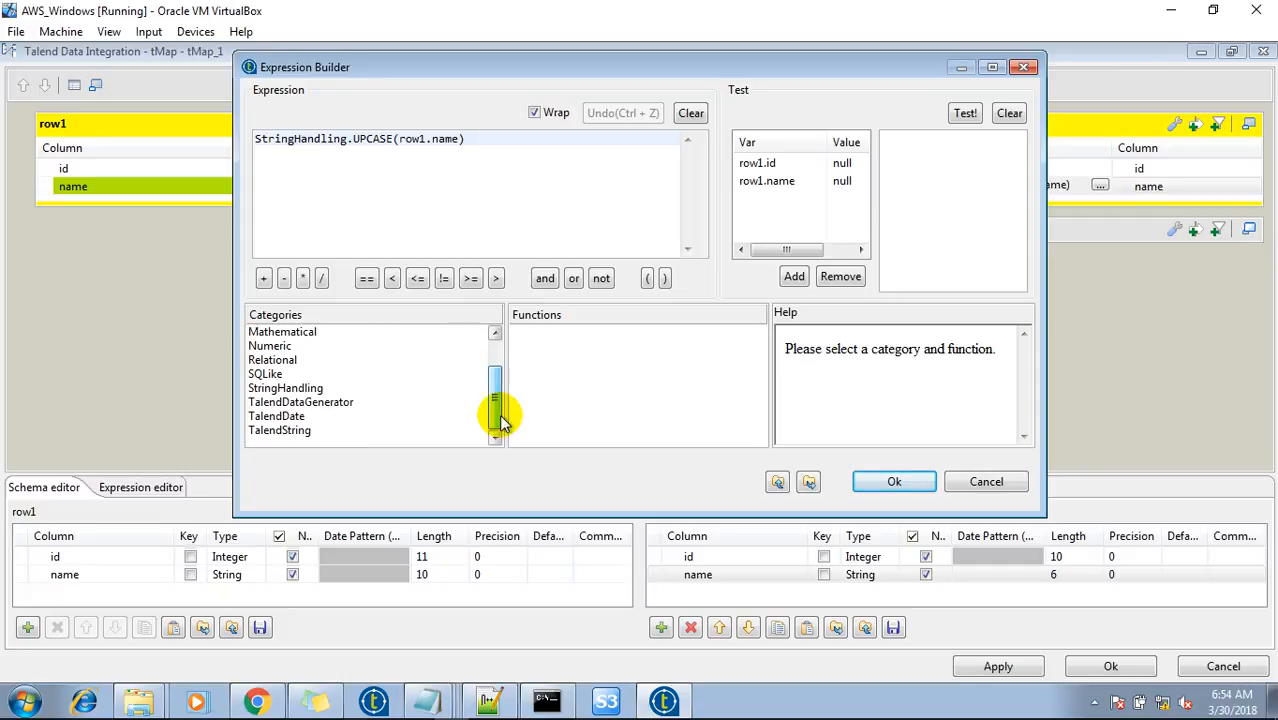
pyautogui.click(310, 393)
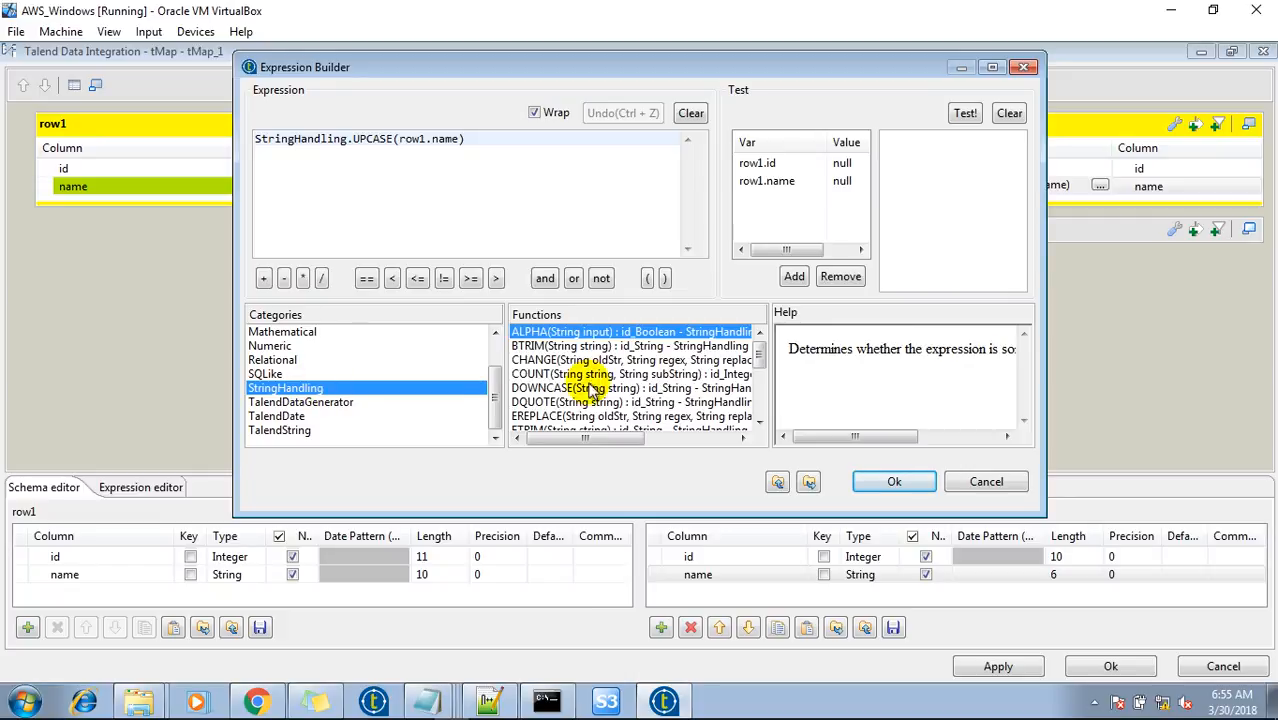
pyautogui.moveTo(759, 350); pyautogui.dragTo(760, 406)
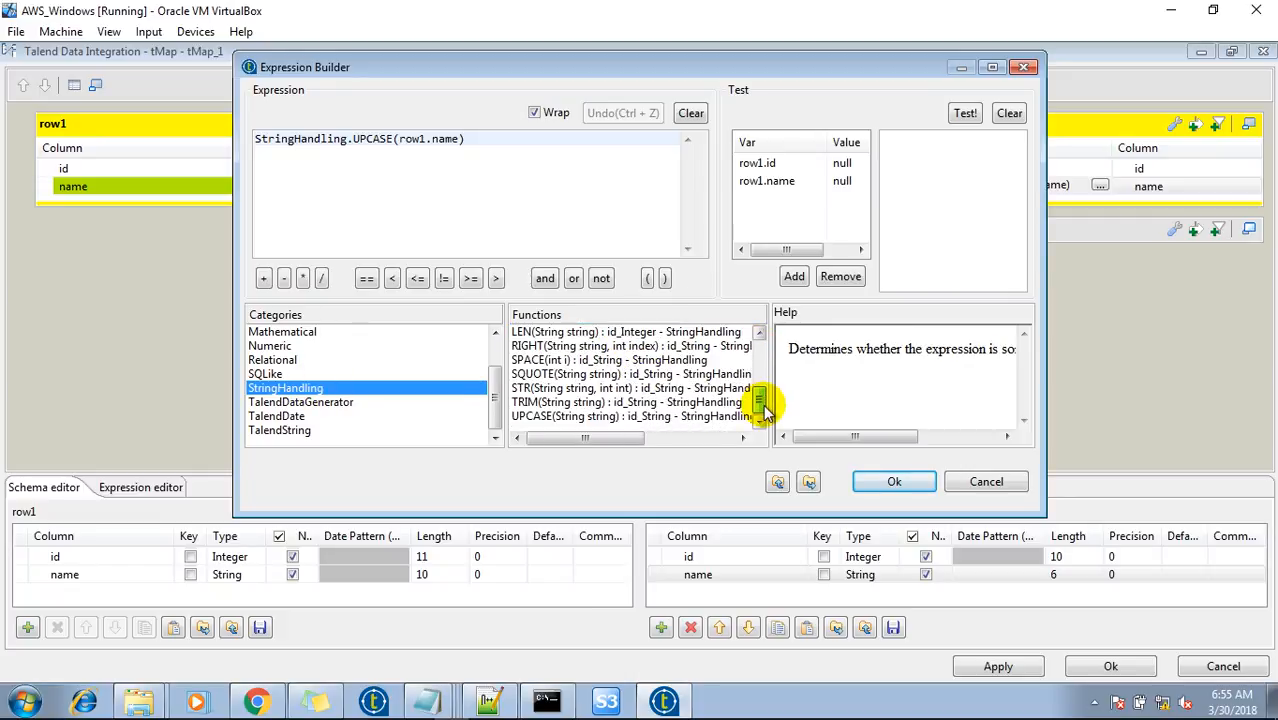
pyautogui.click(595, 416)
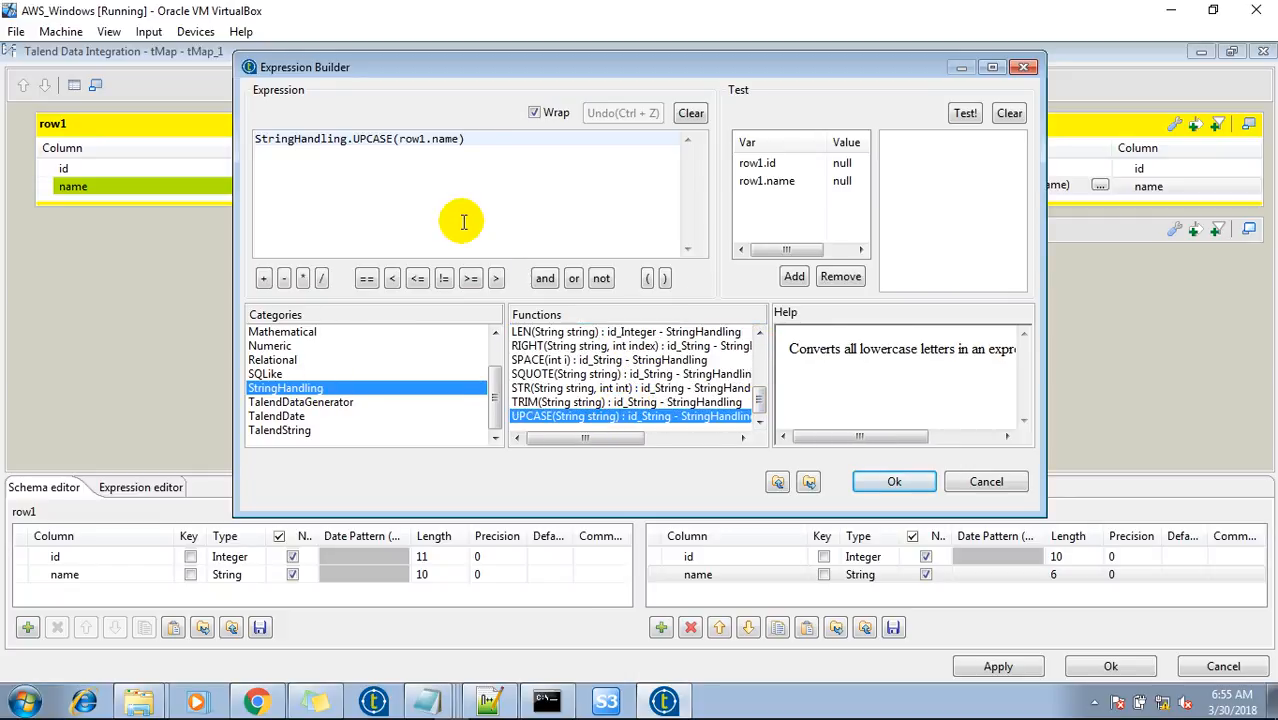
pyautogui.click(765, 184)
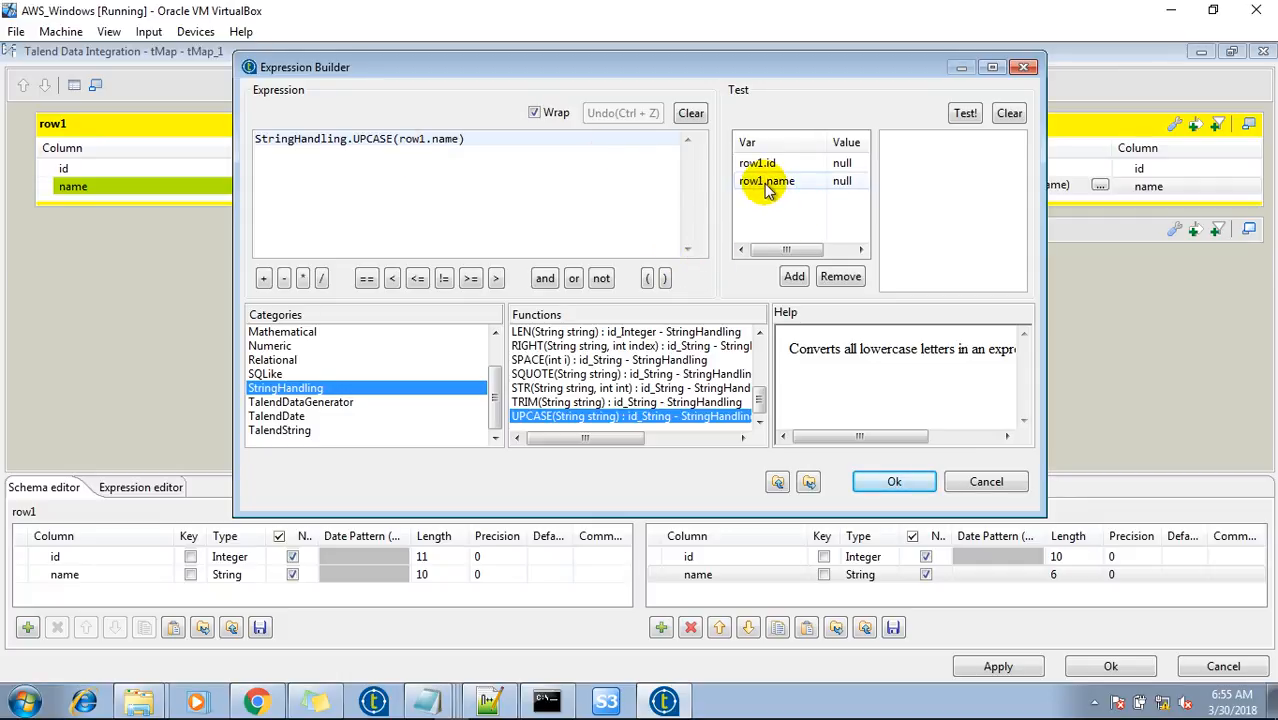
pyautogui.click(984, 483)
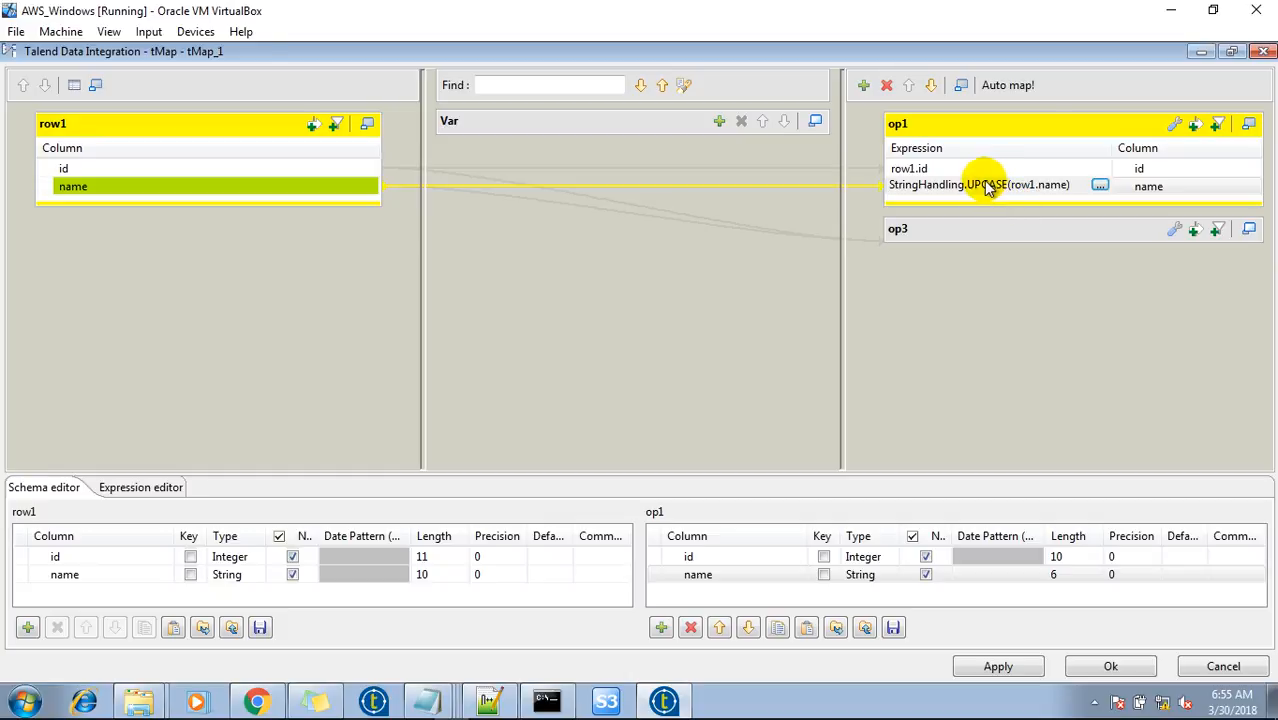
# Close the tMap_1 mapping editor without saving the modifications
pyautogui.click(1110, 668)
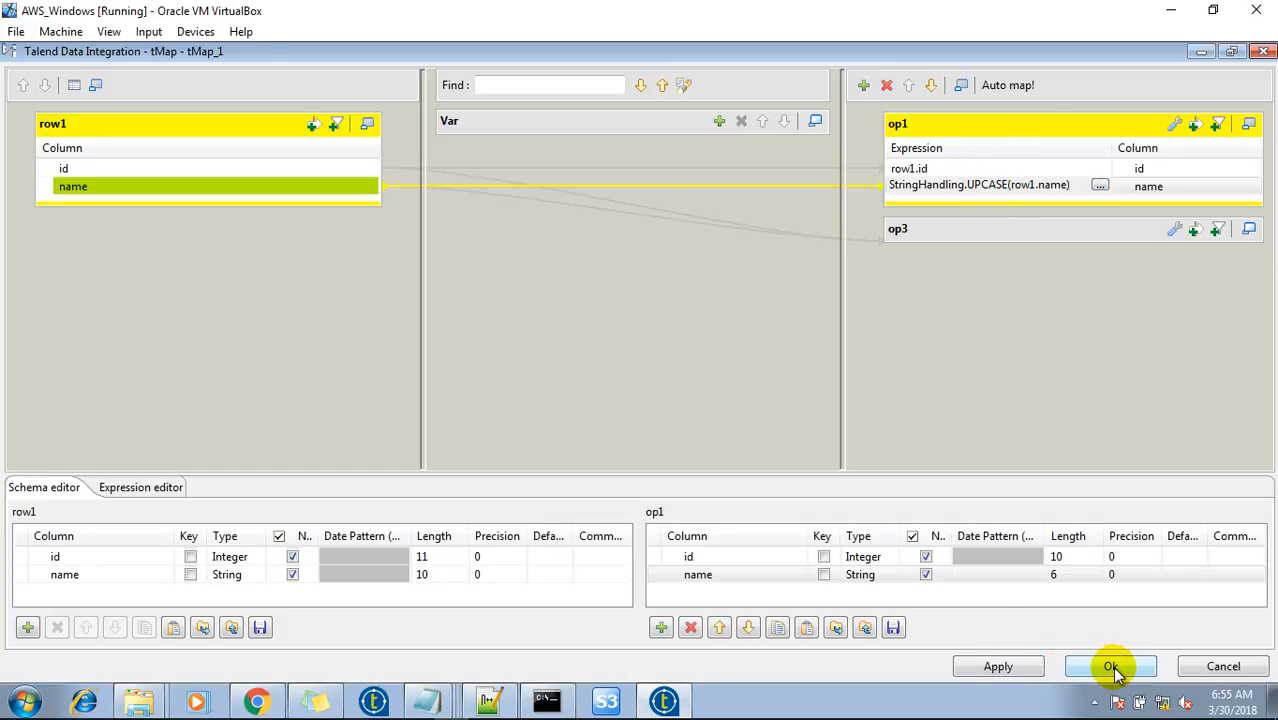
pyautogui.click(1221, 666)
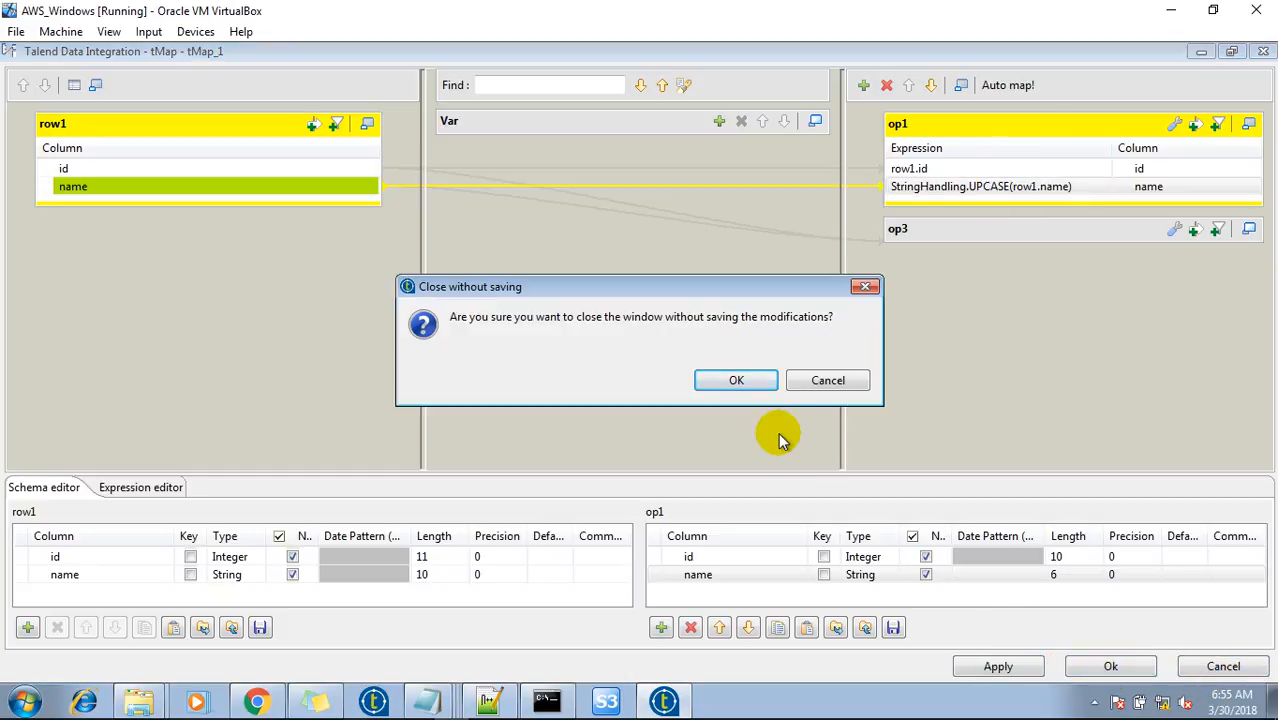
pyautogui.click(733, 385)
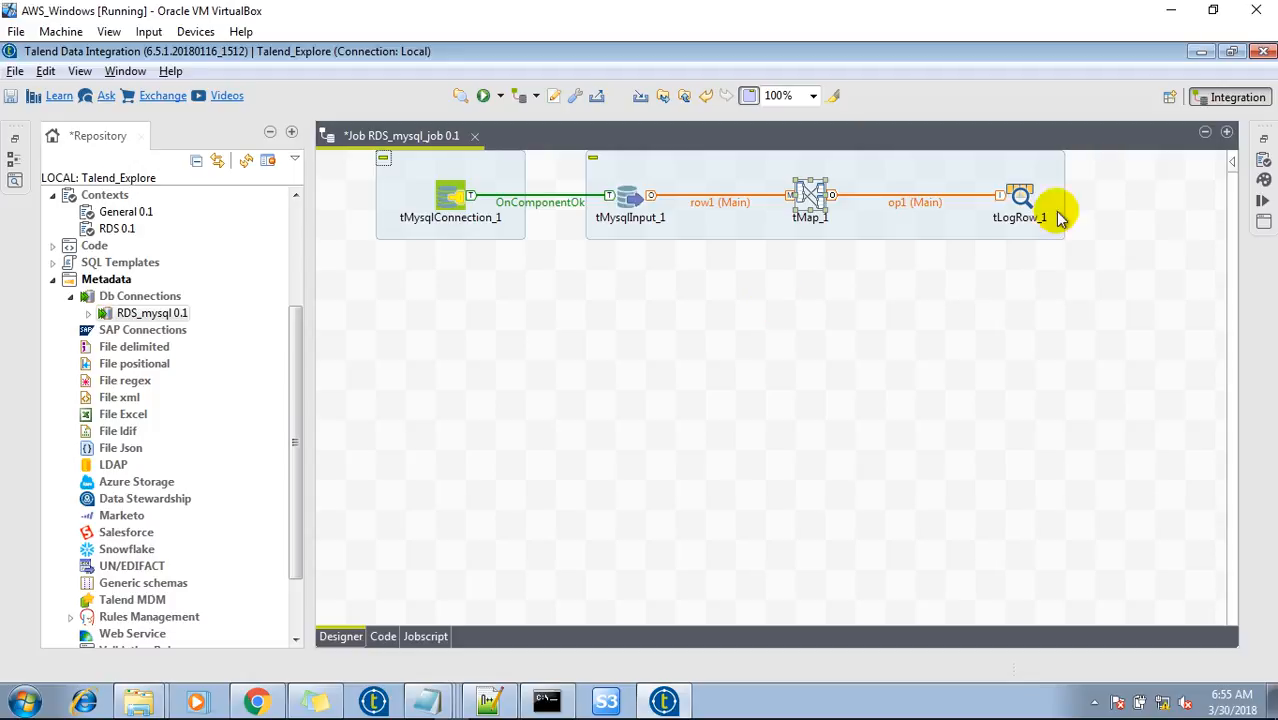
# Check tLogRow_1's output mode and its id and name schema columns, cancel the schema, and return to the job design
pyautogui.doubleClick(1018, 194)
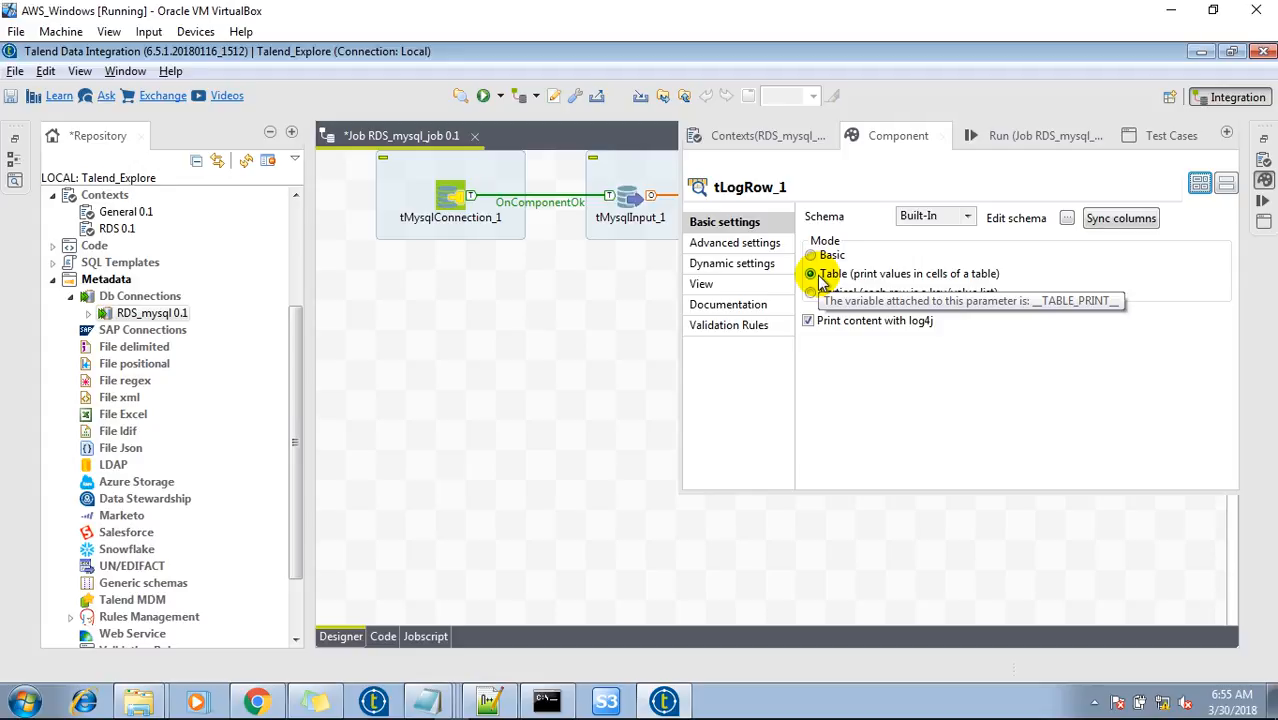
pyautogui.click(1067, 218)
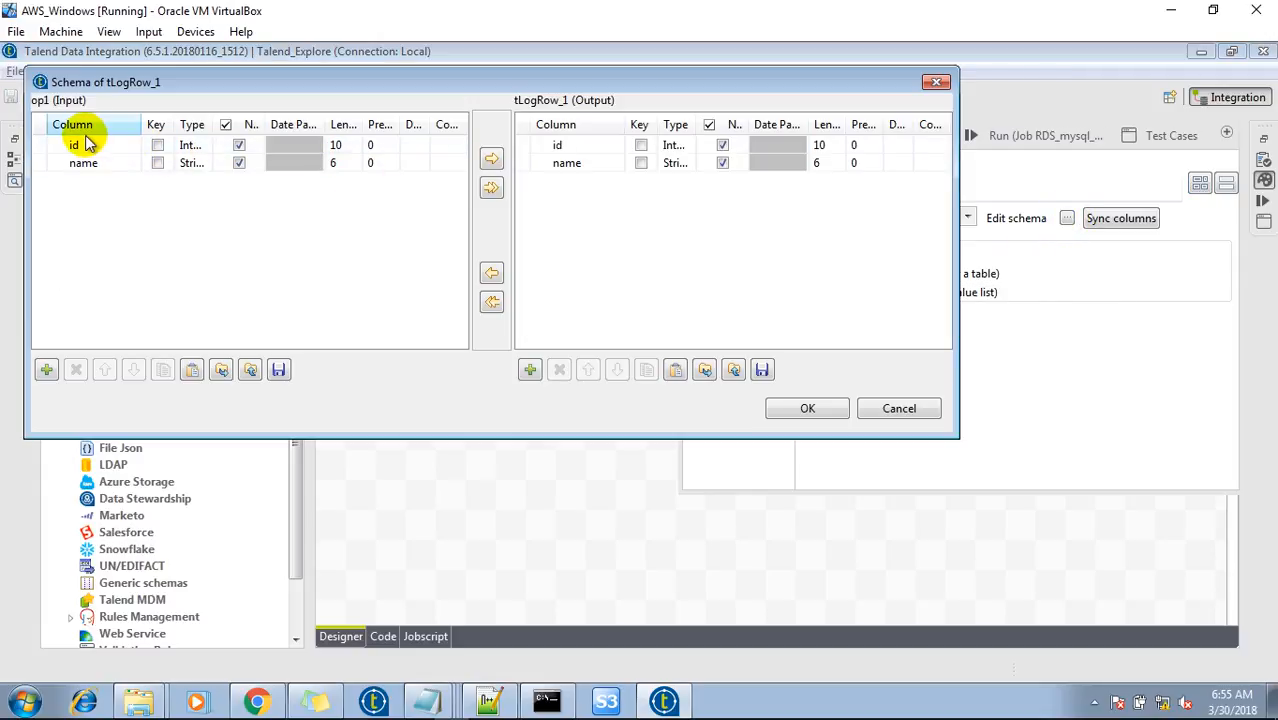
pyautogui.click(587, 148)
pyautogui.click(587, 162)
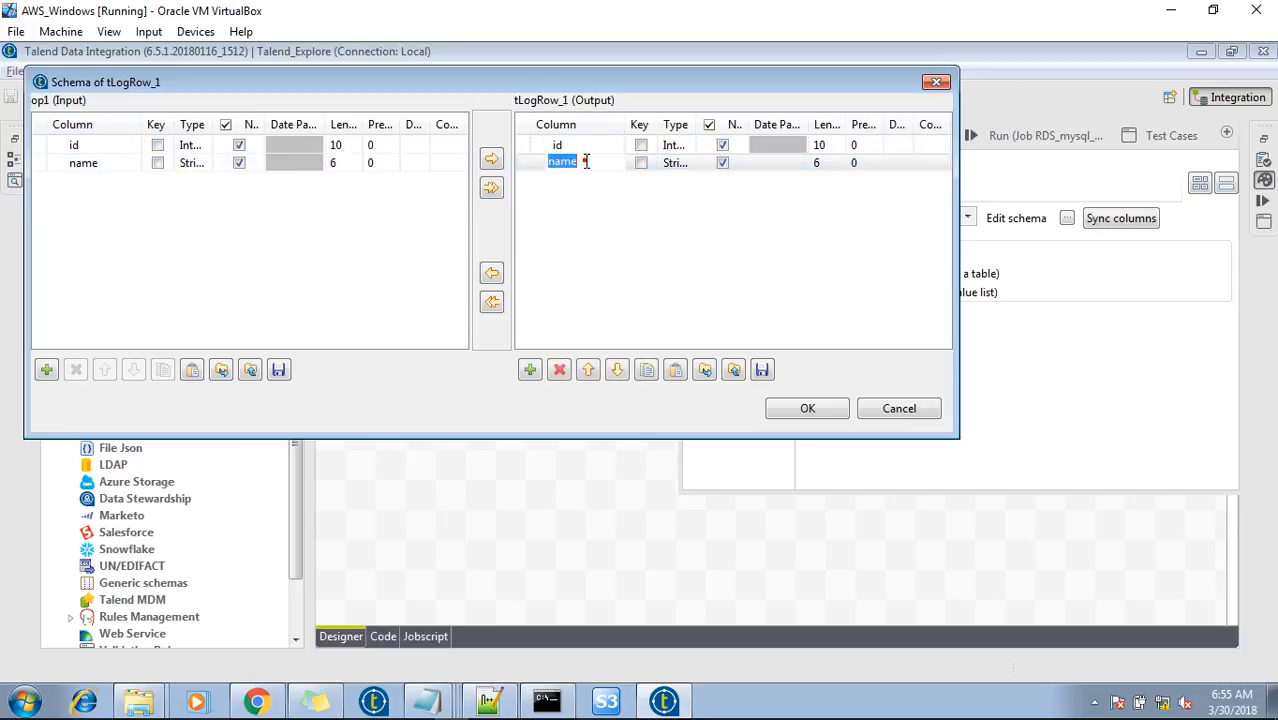
pyautogui.click(897, 410)
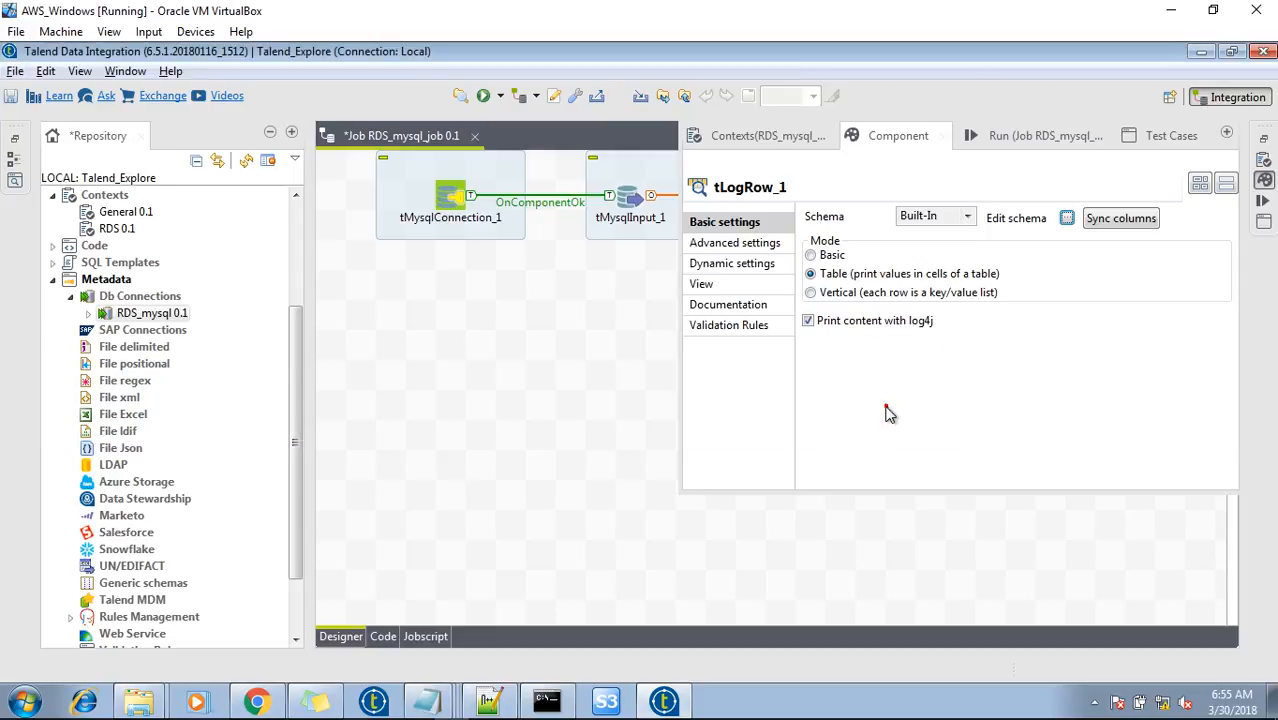
pyautogui.click(615, 362)
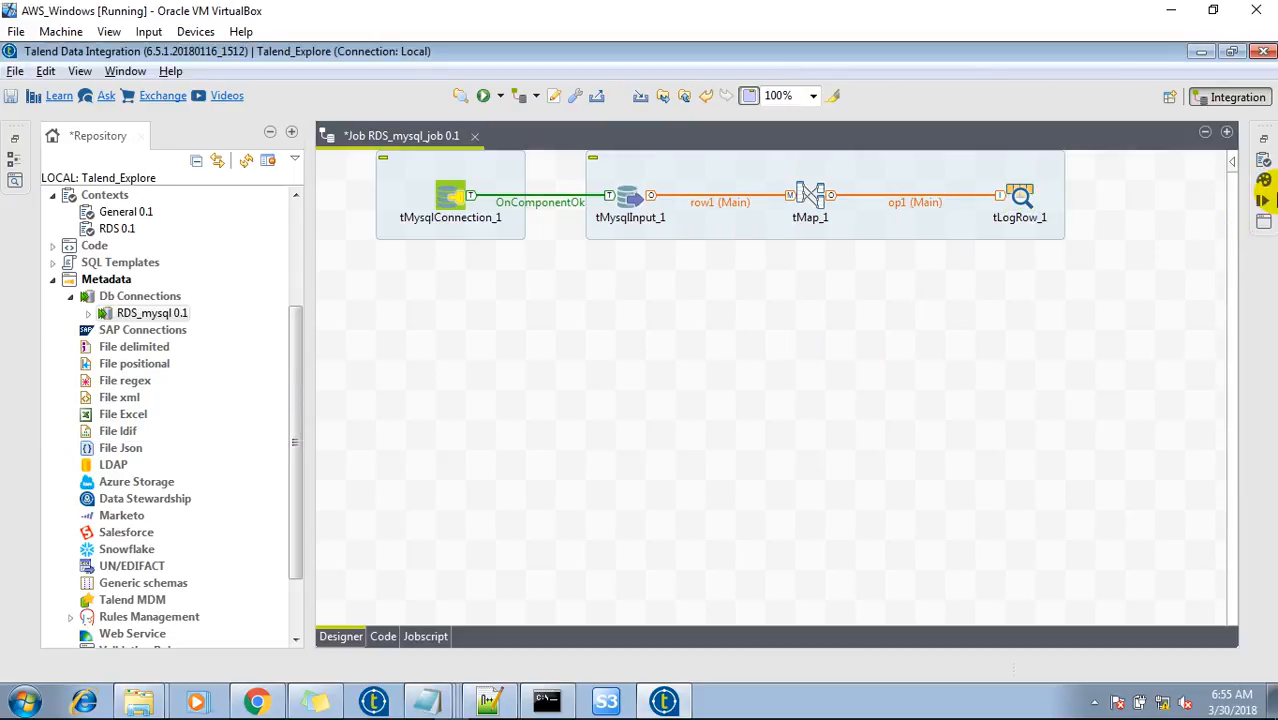
# Run the job RDS_mysql_job
pyautogui.click(1264, 201)
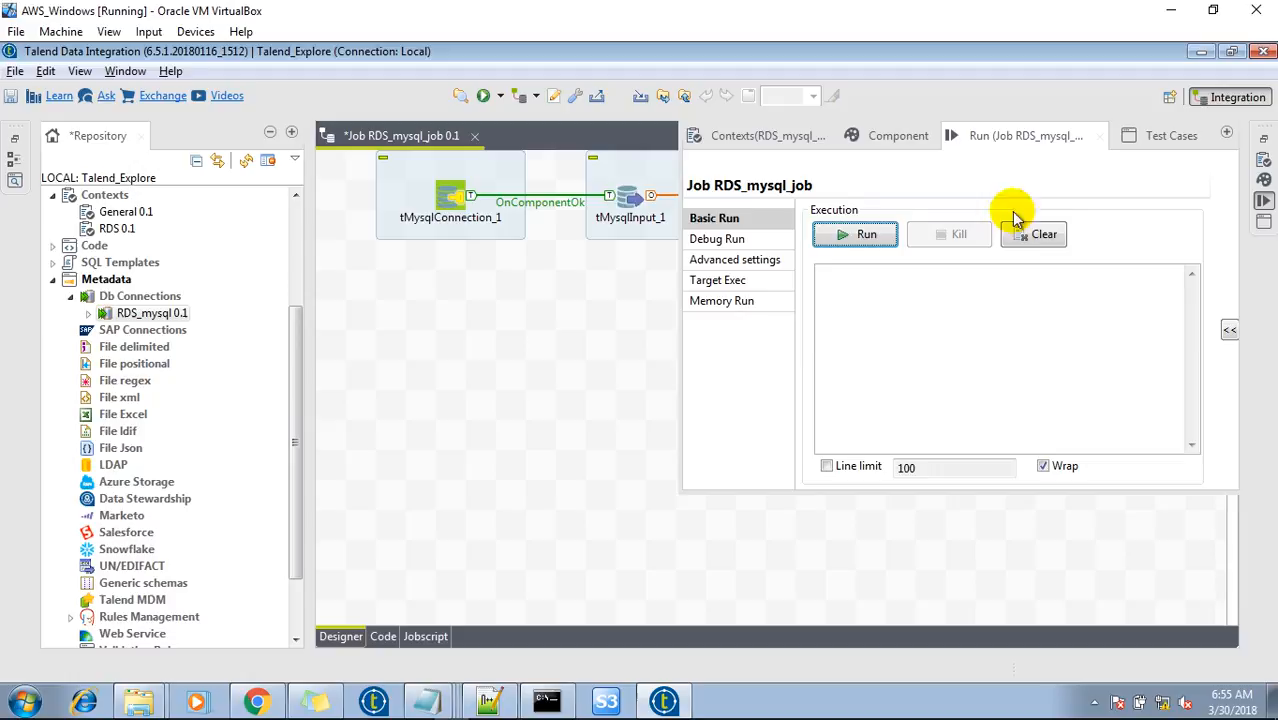
pyautogui.click(822, 235)
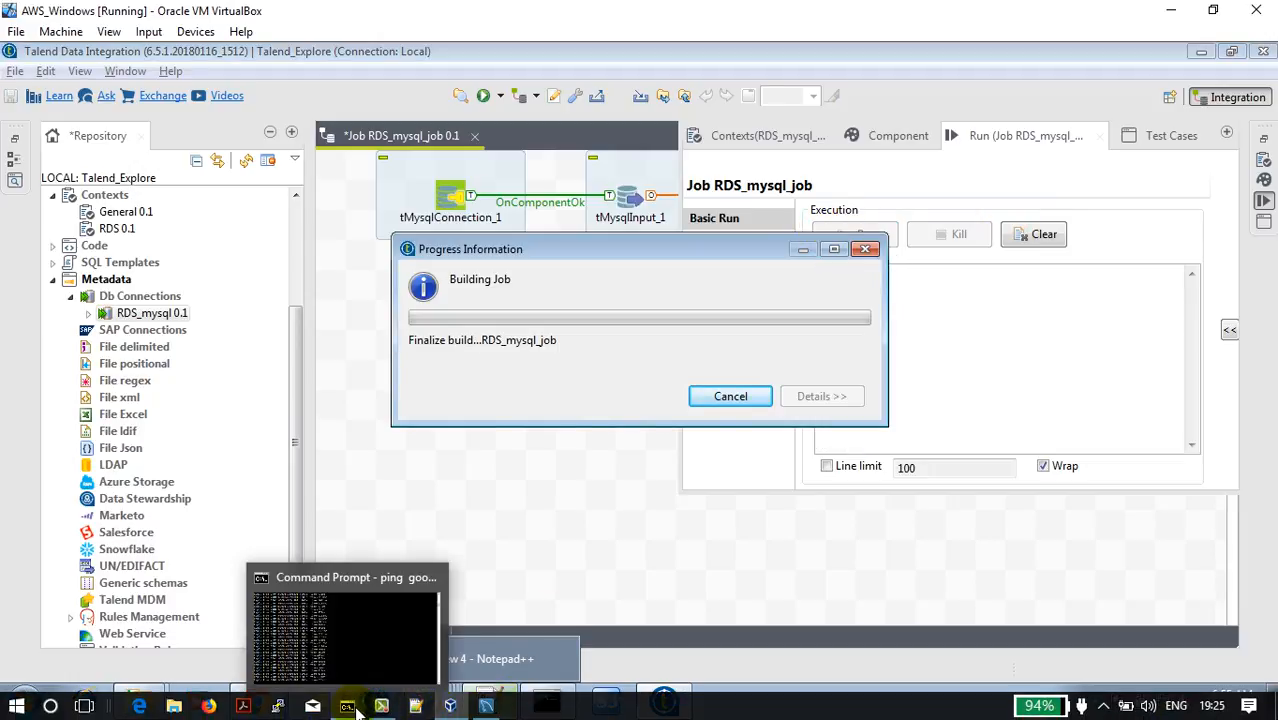
pyautogui.click(382, 706)
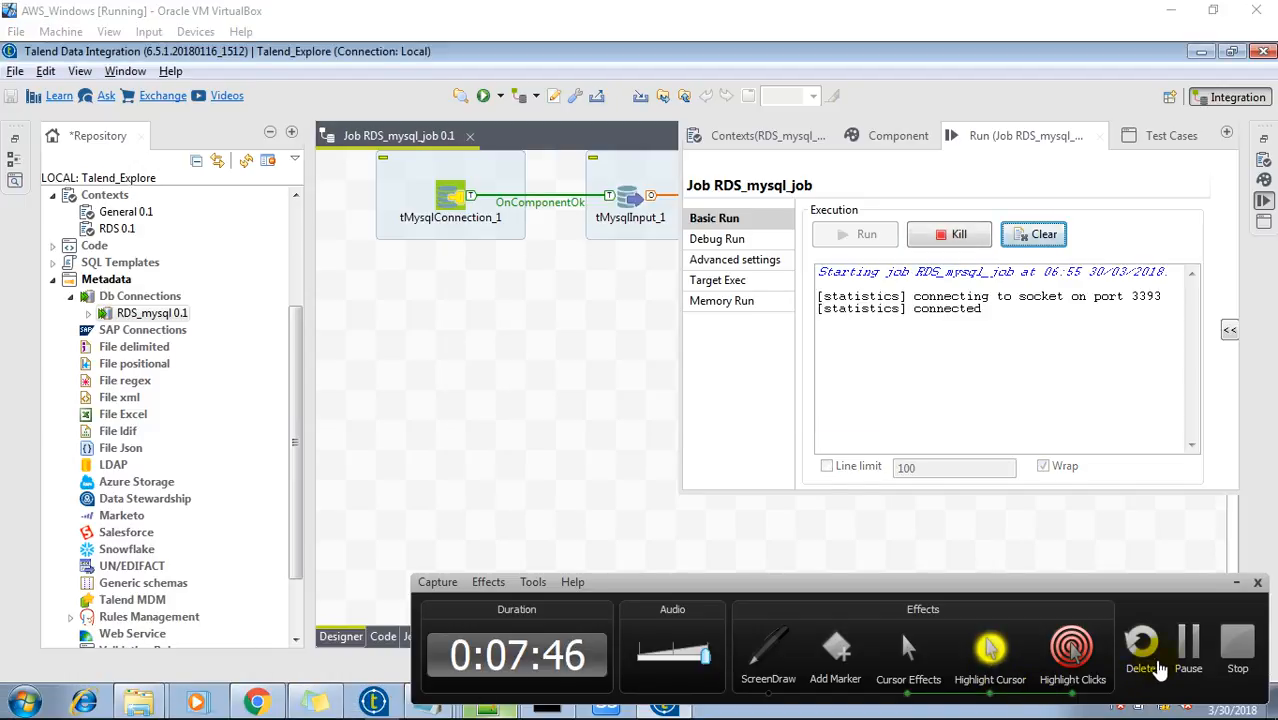
pyautogui.click(1188, 648)
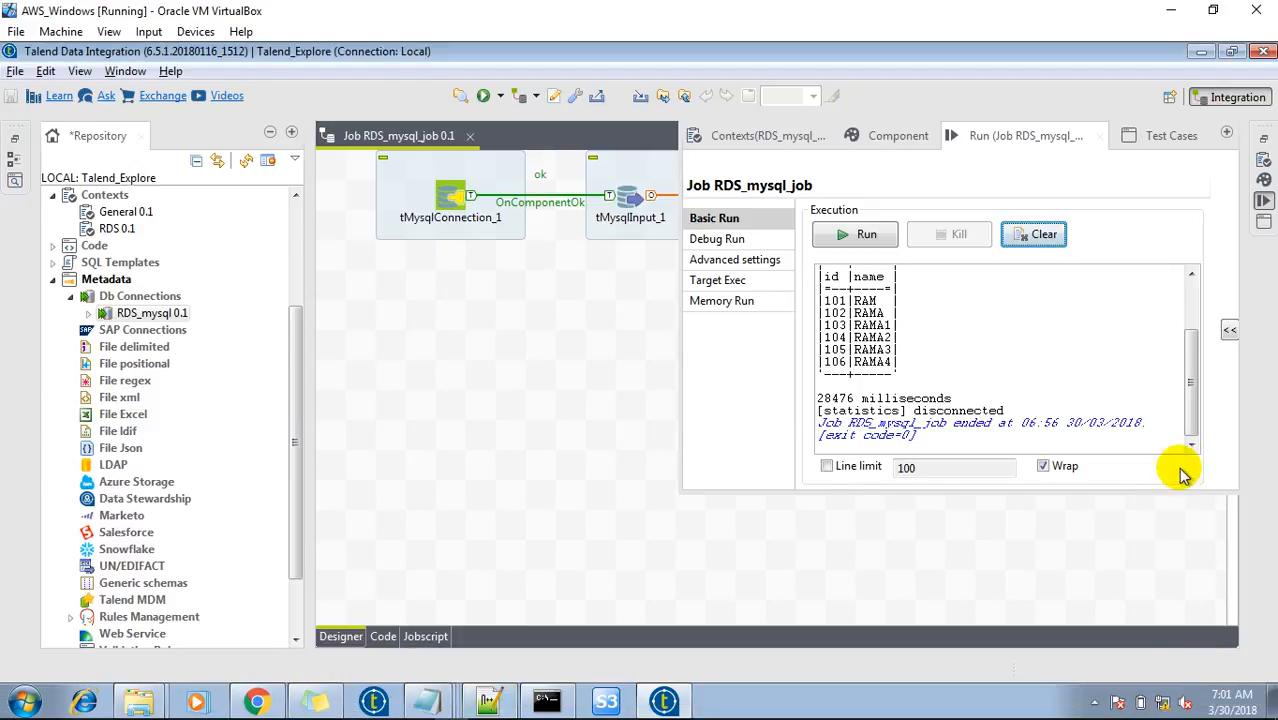
# Examine the name values in the tLogRow_1 table of the run output
pyautogui.moveTo(1190, 428); pyautogui.dragTo(1190, 400)
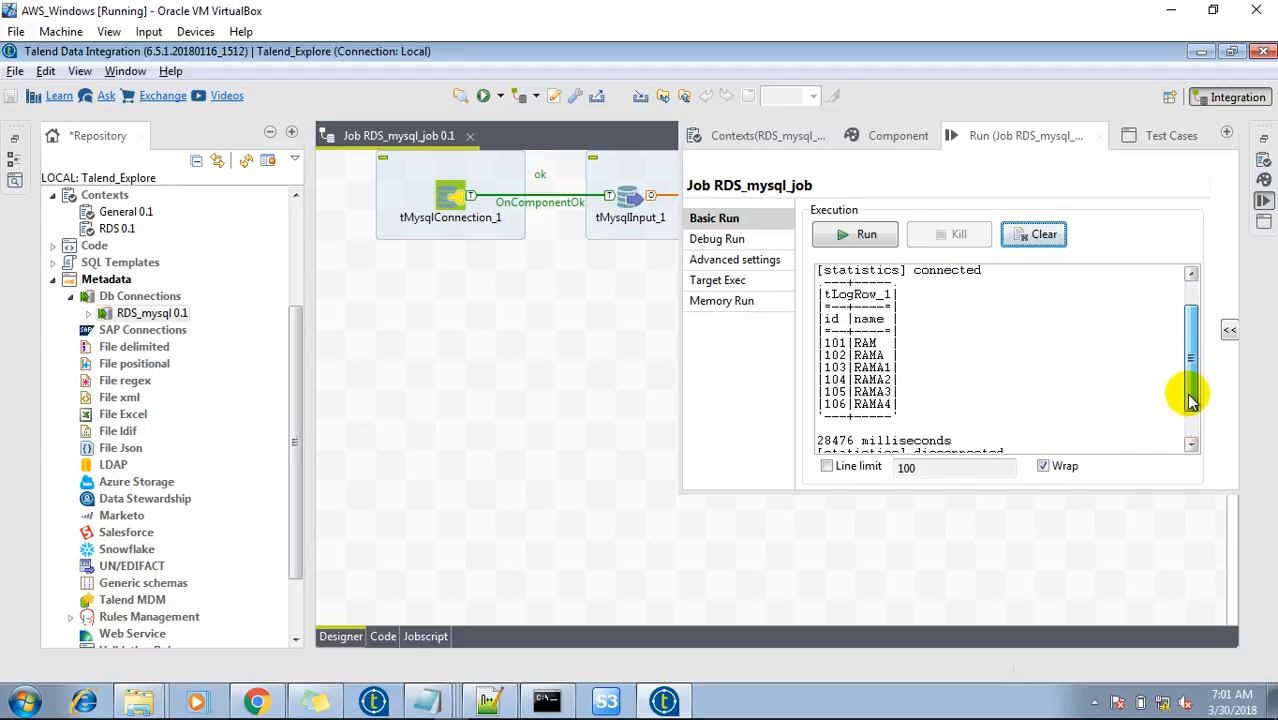
pyautogui.click(854, 344)
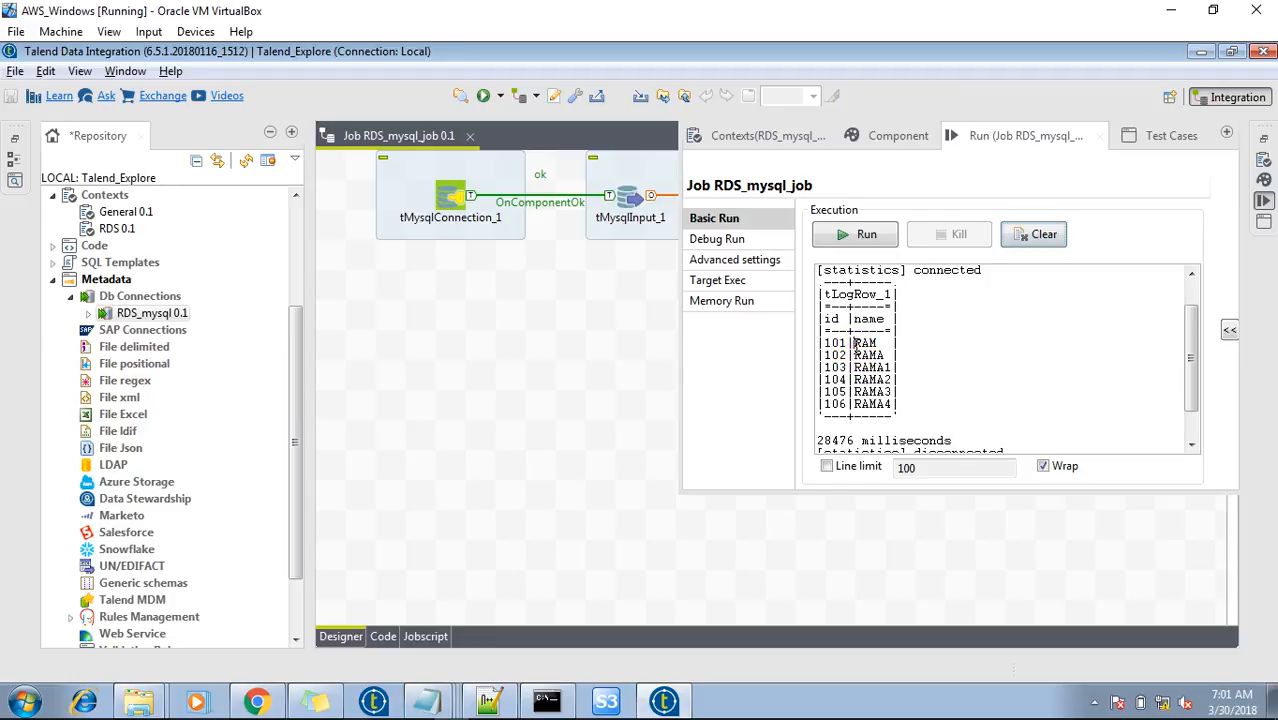
pyautogui.moveTo(854, 344); pyautogui.dragTo(890, 408)
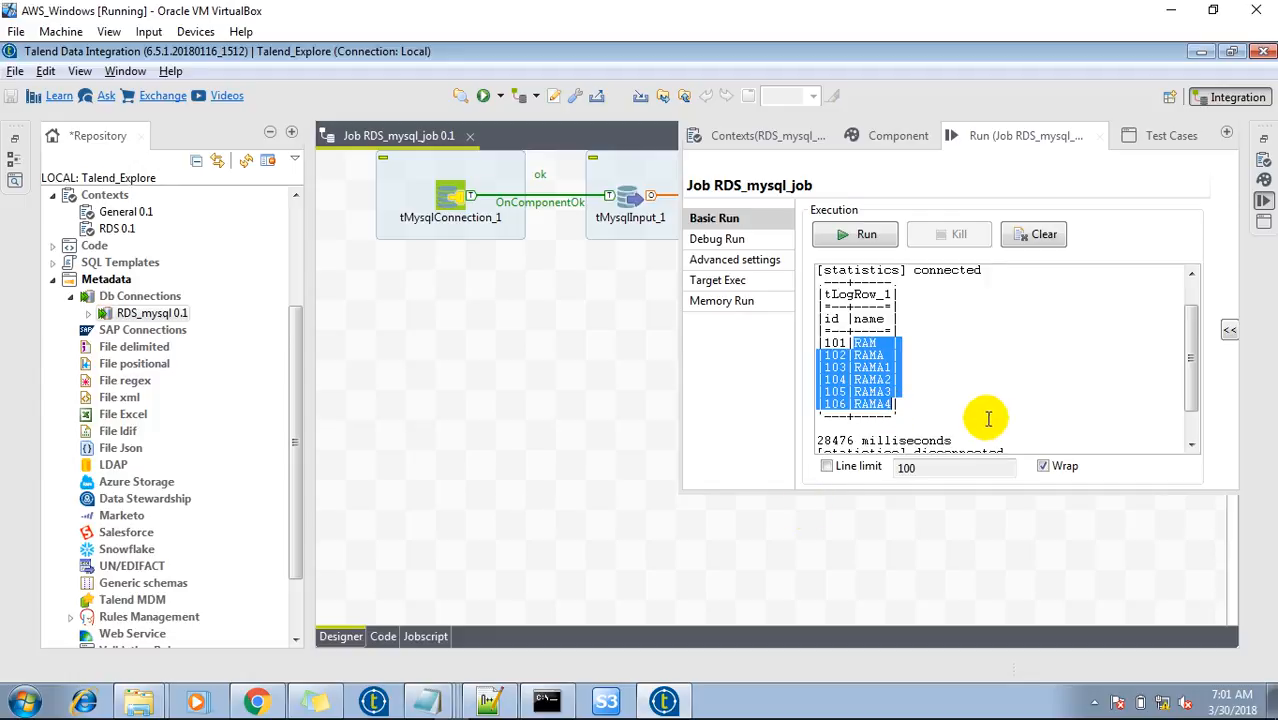
# Compare the talend_test name values in MySQL Workbench with the job's printed rows, and return to the Talend job design
pyautogui.moveTo(608, 718)
pyautogui.click(504, 697)
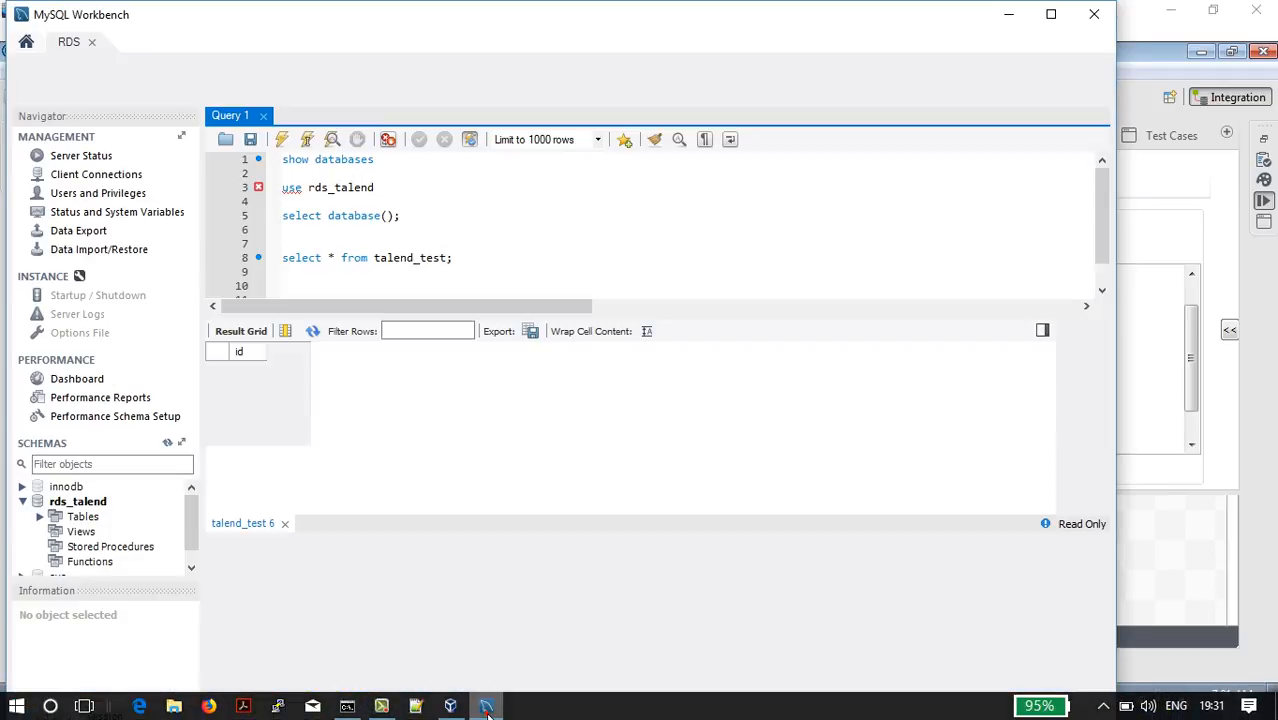
pyautogui.click(287, 397)
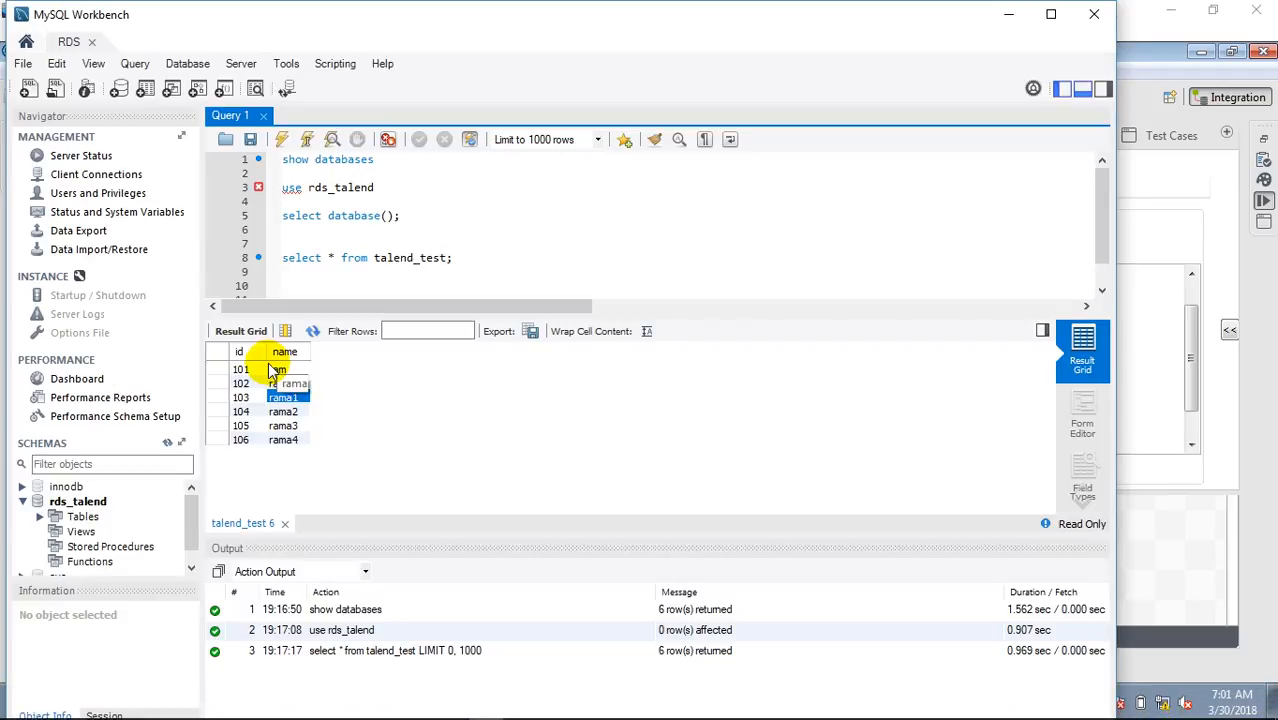
pyautogui.moveTo(277, 369); pyautogui.dragTo(315, 443)
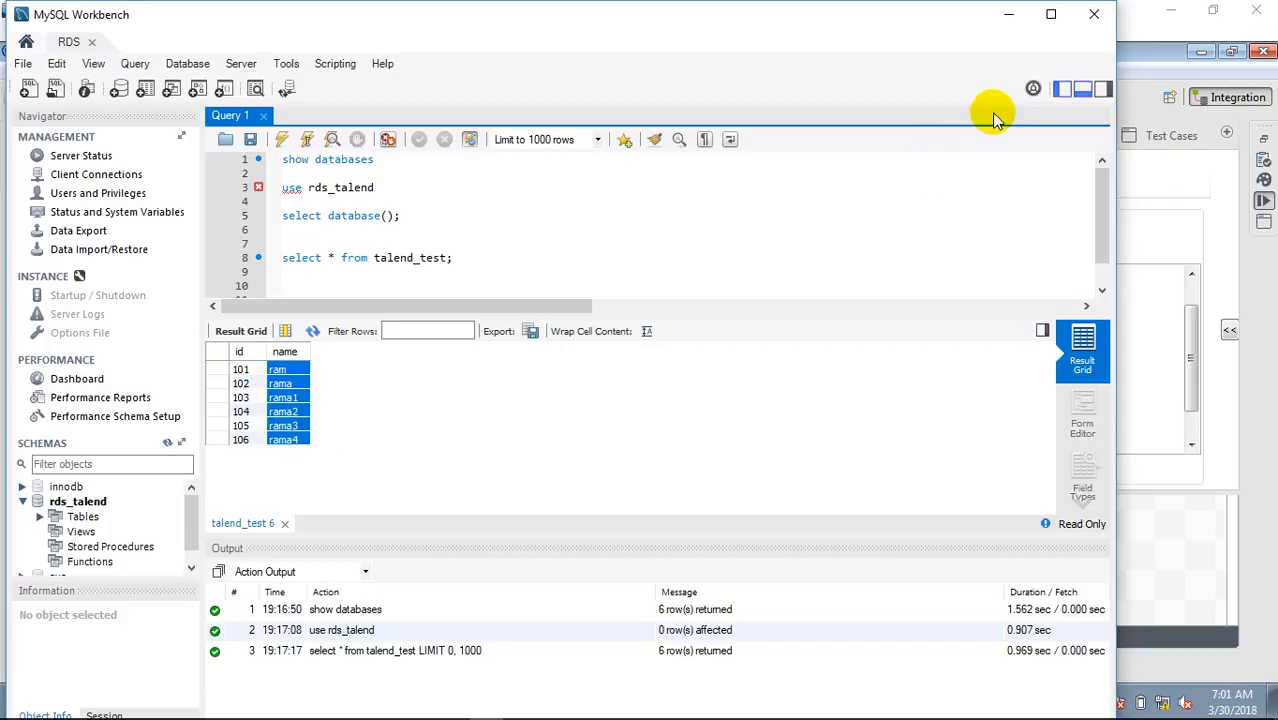
pyautogui.click(1008, 18)
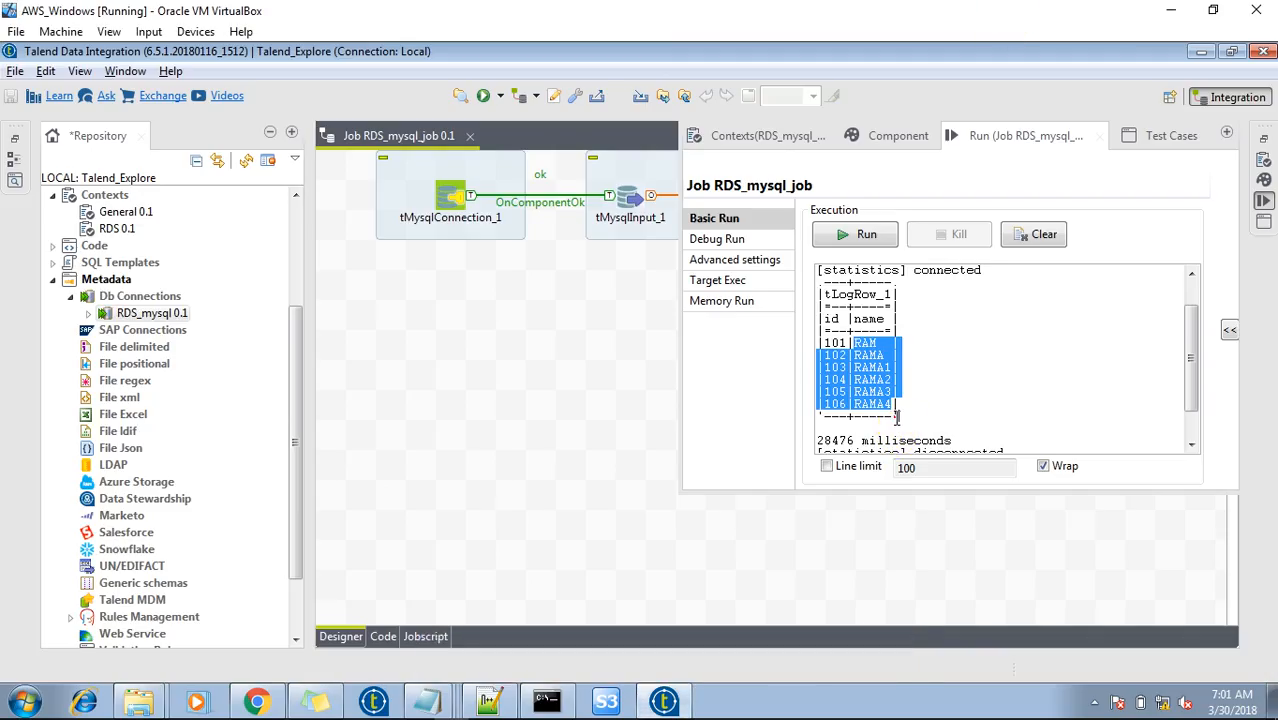
pyautogui.moveTo(890, 408); pyautogui.dragTo(836, 322)
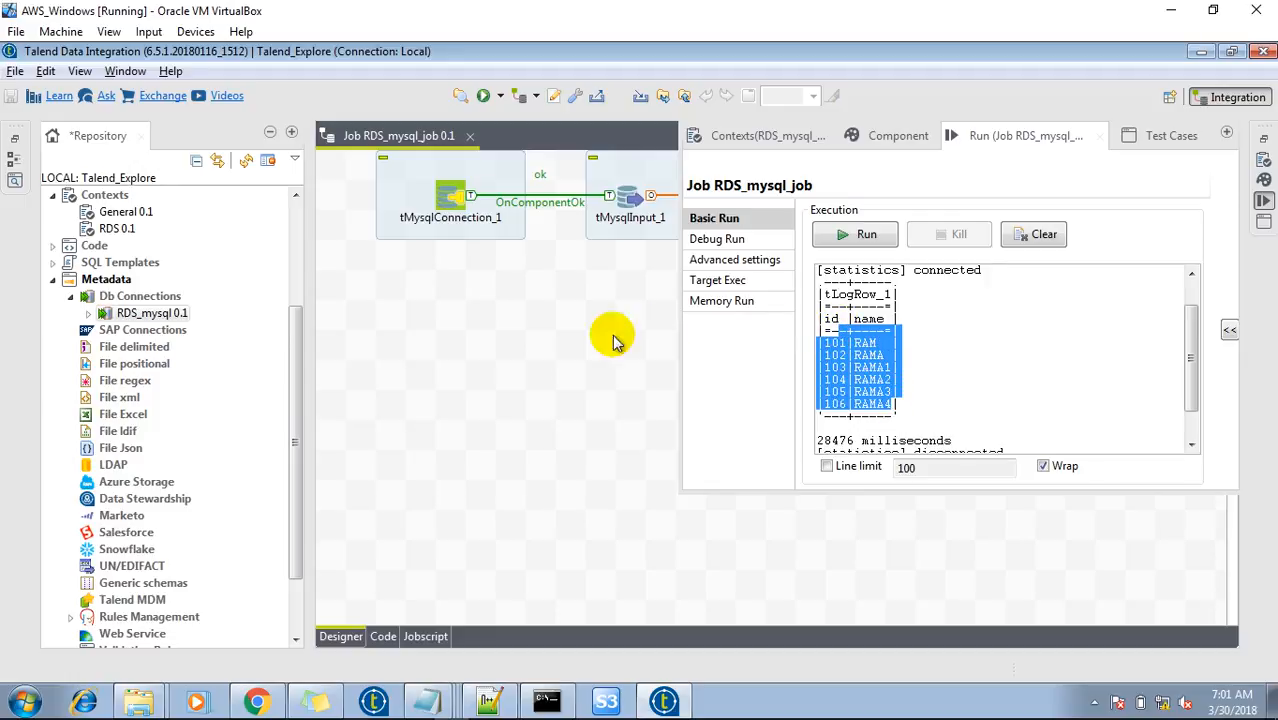
pyautogui.click(556, 347)
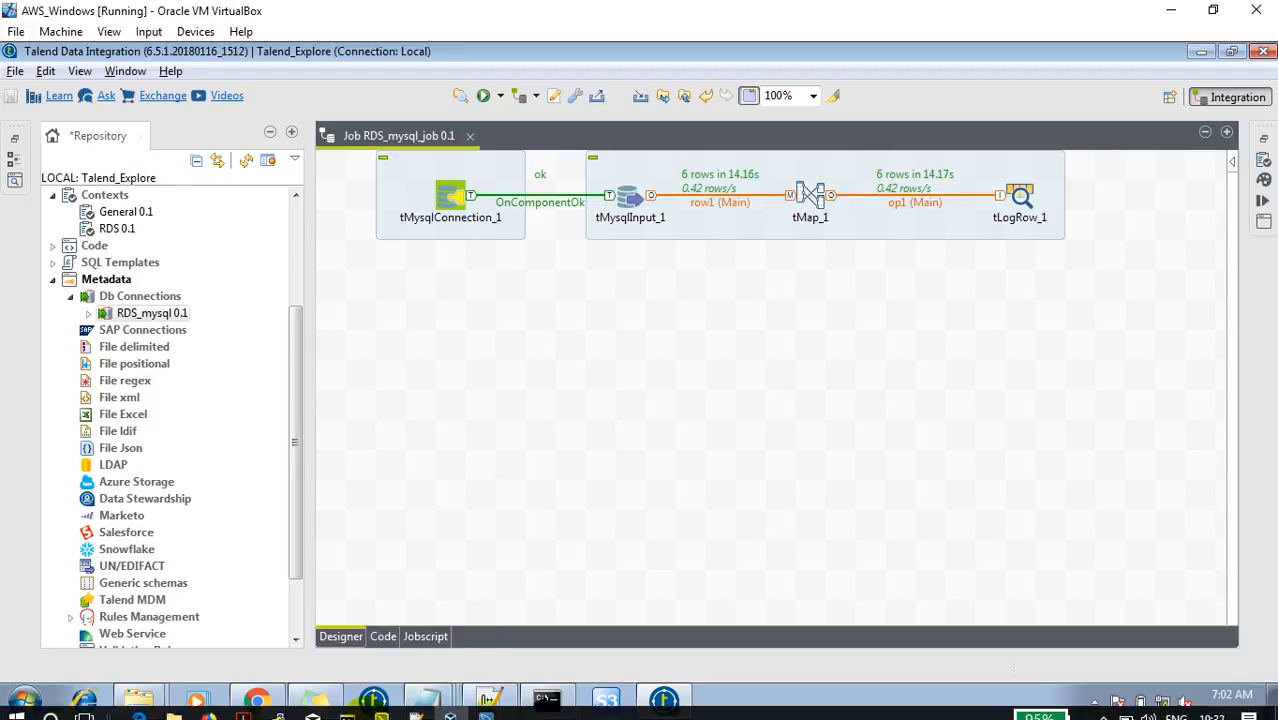
pyautogui.click(378, 708)
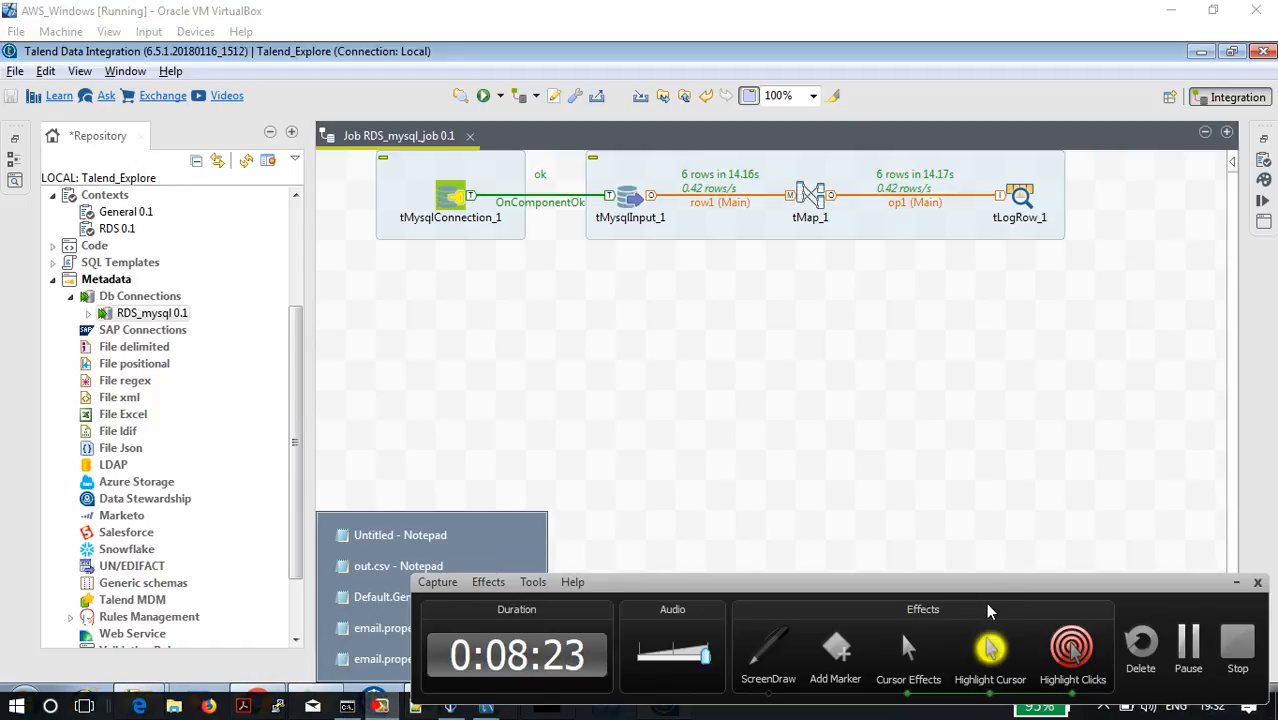